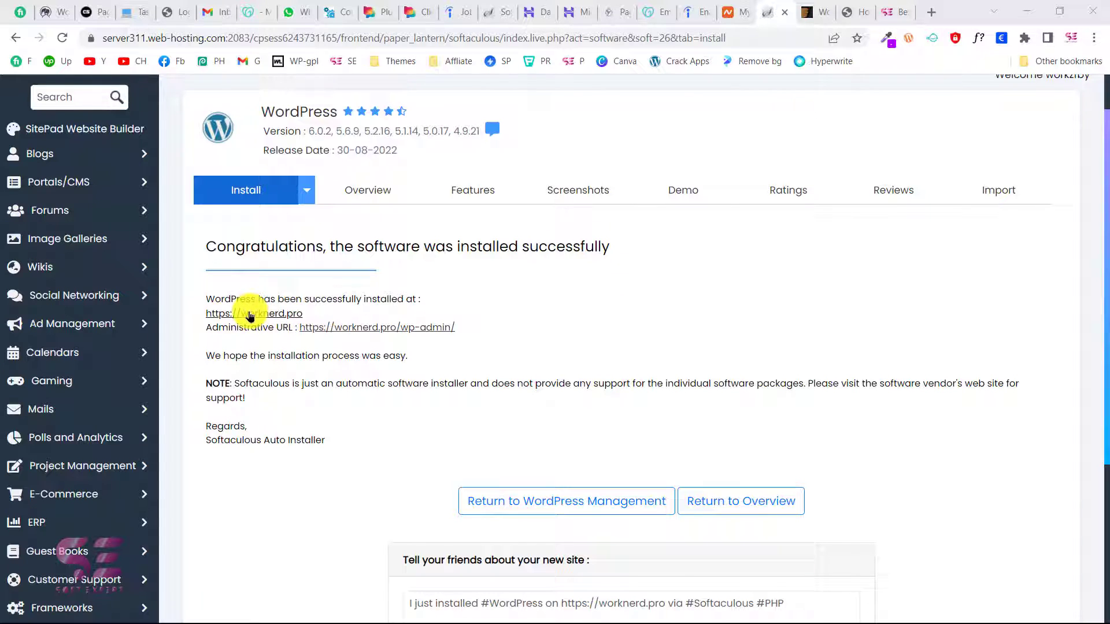
- Open the new worknerd.pro site's wp-admin dashboard from Softaculous's Administrative URL link
{"action": "left_click", "coordinate": [406, 327]}
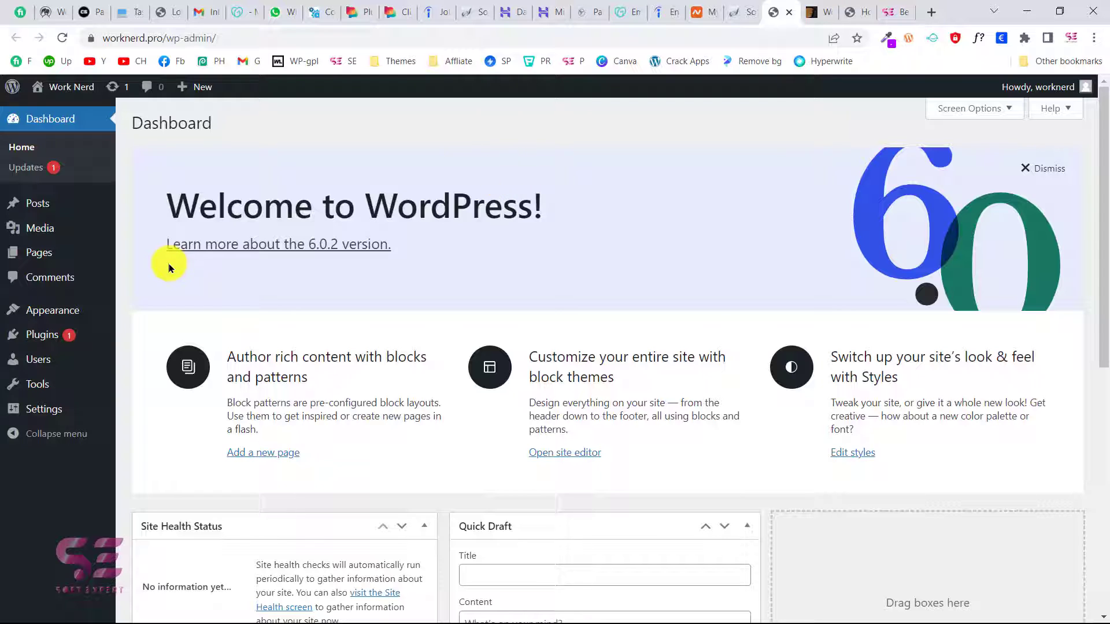
- Delete the unused Twenty Twenty and Twenty Twenty-One themes
{"action": "left_click", "coordinate": [52, 315]}
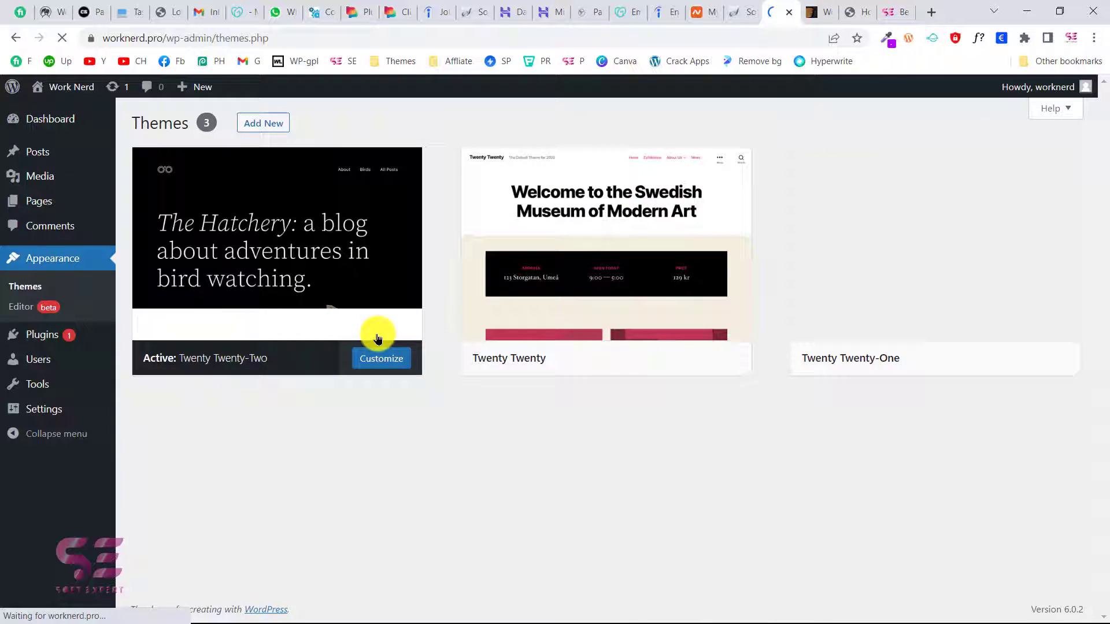
{"action": "mouse_move", "coordinate": [590, 266]}
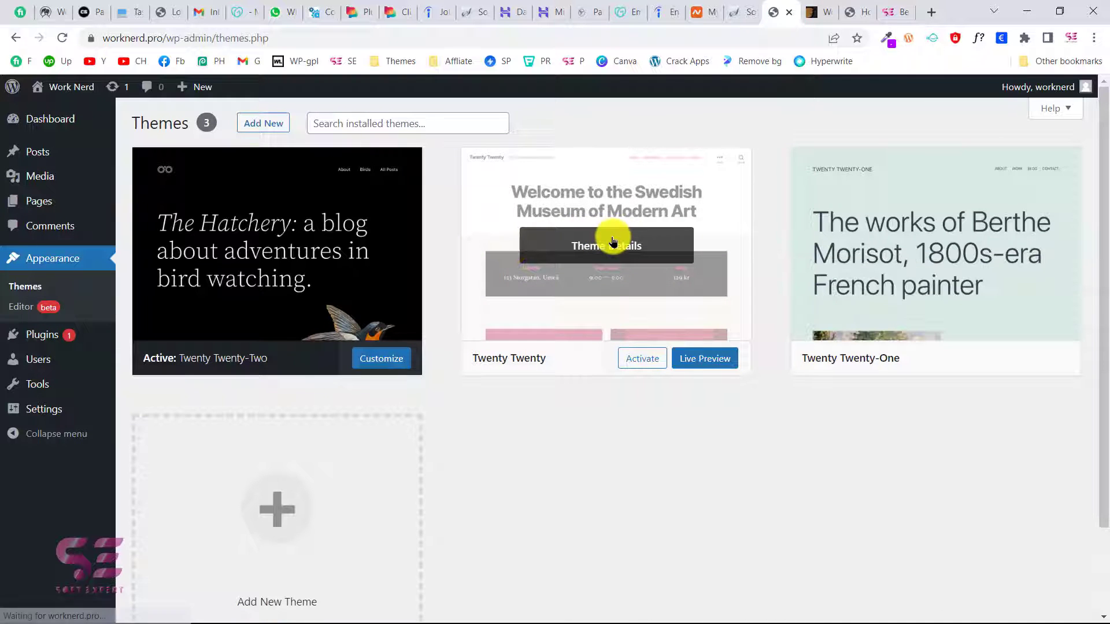
{"action": "left_click", "coordinate": [613, 242]}
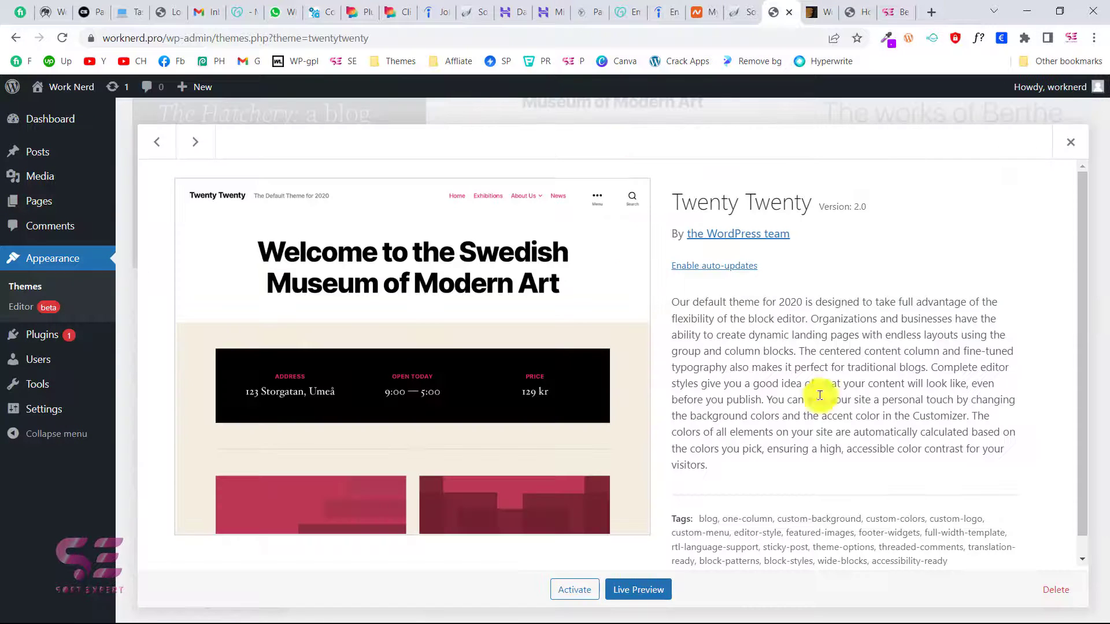
{"action": "left_click", "coordinate": [1050, 587]}
{"action": "key", "text": "Return"}
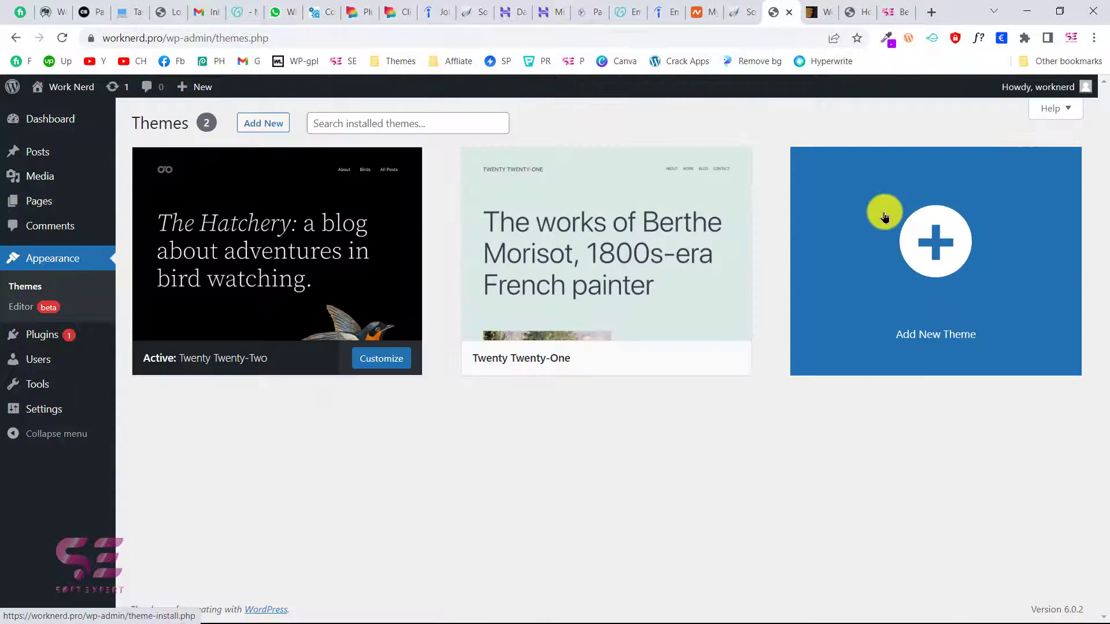
{"action": "left_click", "coordinate": [640, 243]}
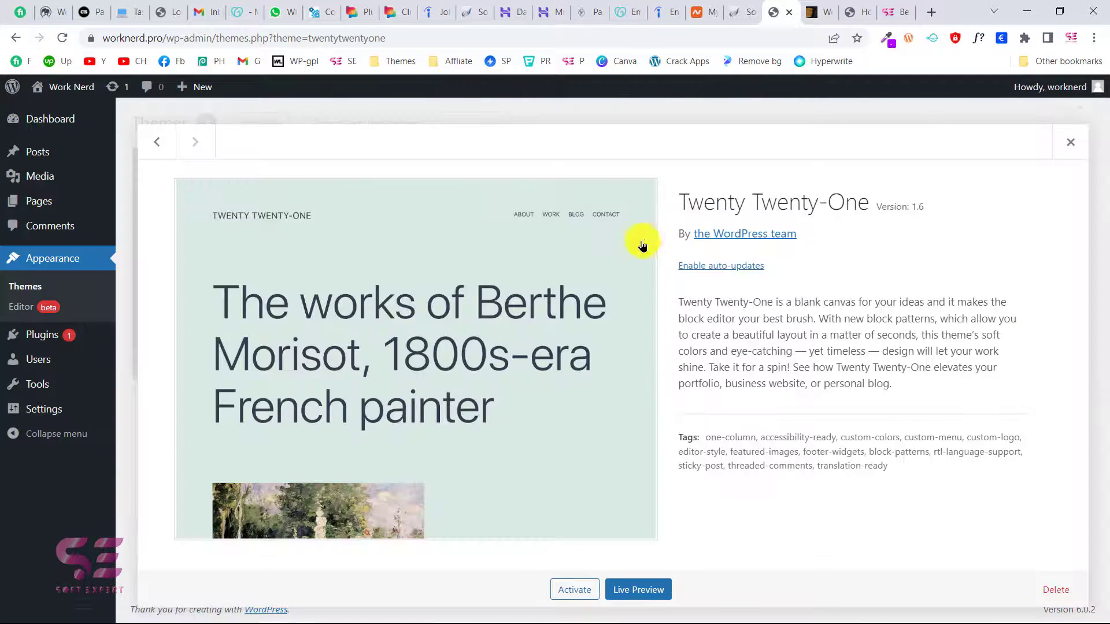
{"action": "left_click", "coordinate": [1057, 590]}
{"action": "key", "text": "Return"}
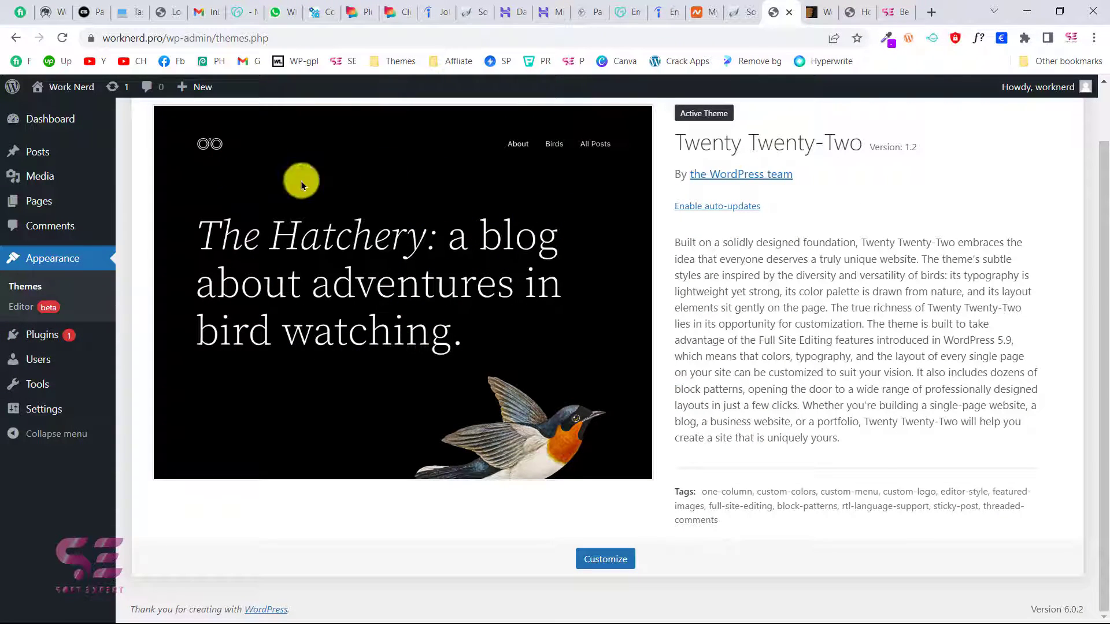
- Bulk-delete the Akismet Anti-Spam and Hello Dolly plugins
{"action": "mouse_move", "coordinate": [54, 337]}
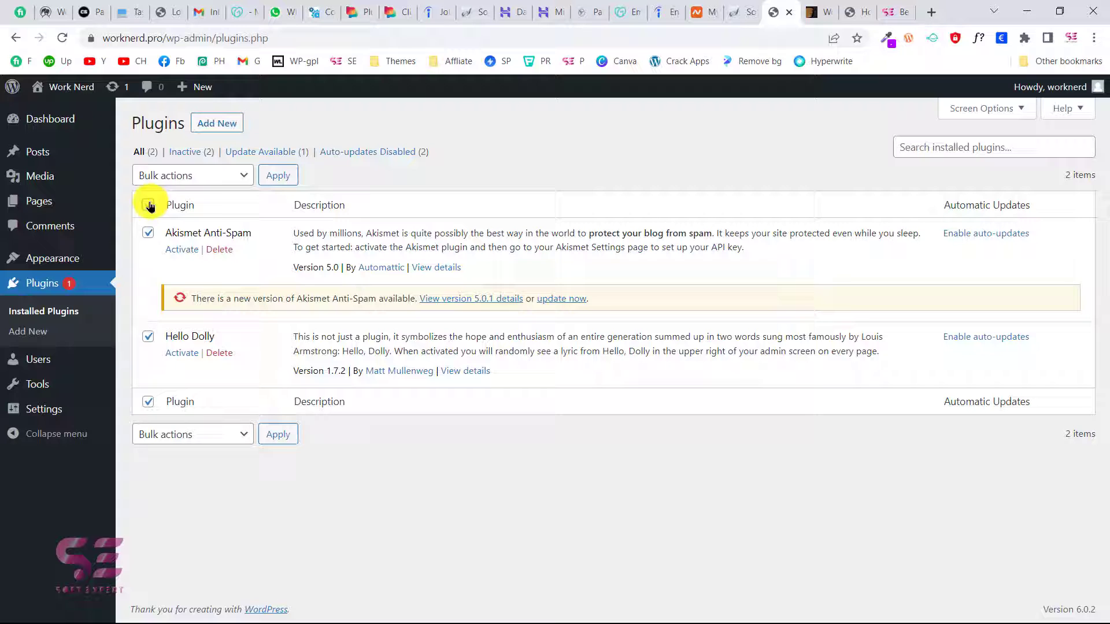
{"action": "left_click", "coordinate": [203, 174]}
{"action": "left_click", "coordinate": [169, 248]}
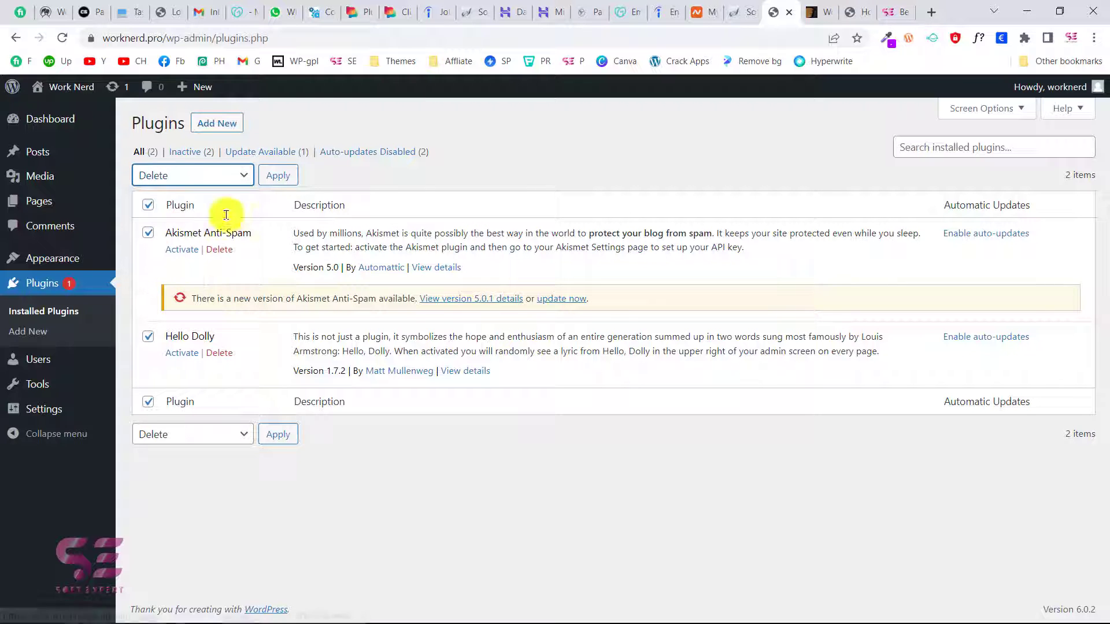
{"action": "left_click", "coordinate": [293, 182]}
{"action": "left_click", "coordinate": [610, 145]}
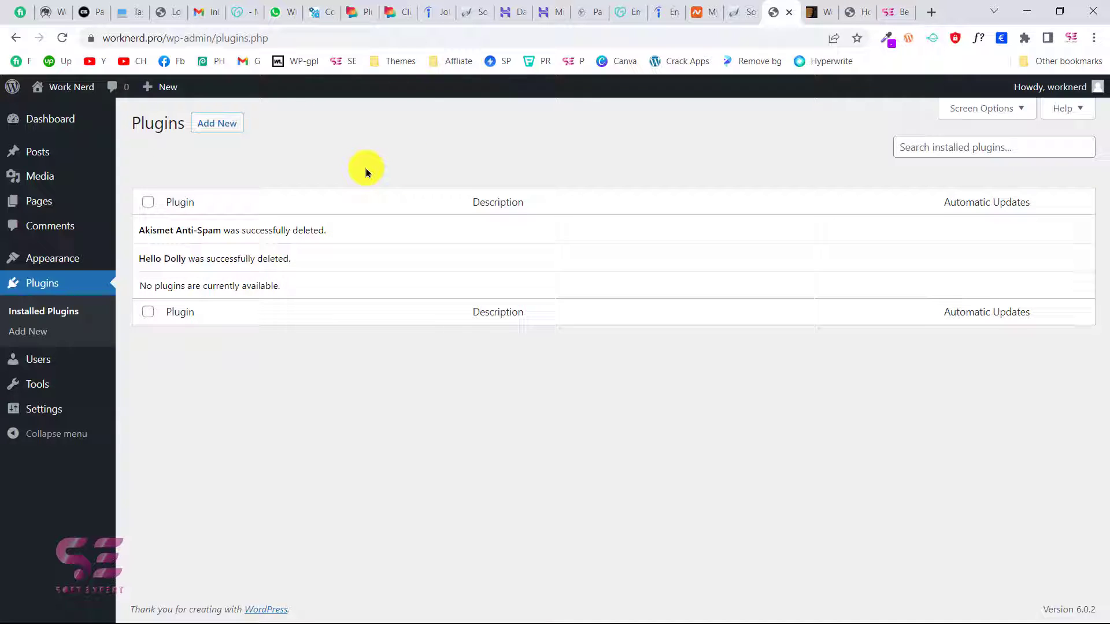
{"action": "key", "text": "ctrl+Tab"}
{"action": "key", "text": "ctrl+Tab"}
- Scroll through the WorkScout demo's job categories and recent jobs
{"action": "scroll", "coordinate": [587, 206], "scroll_direction": "down", "scroll_amount": 10}
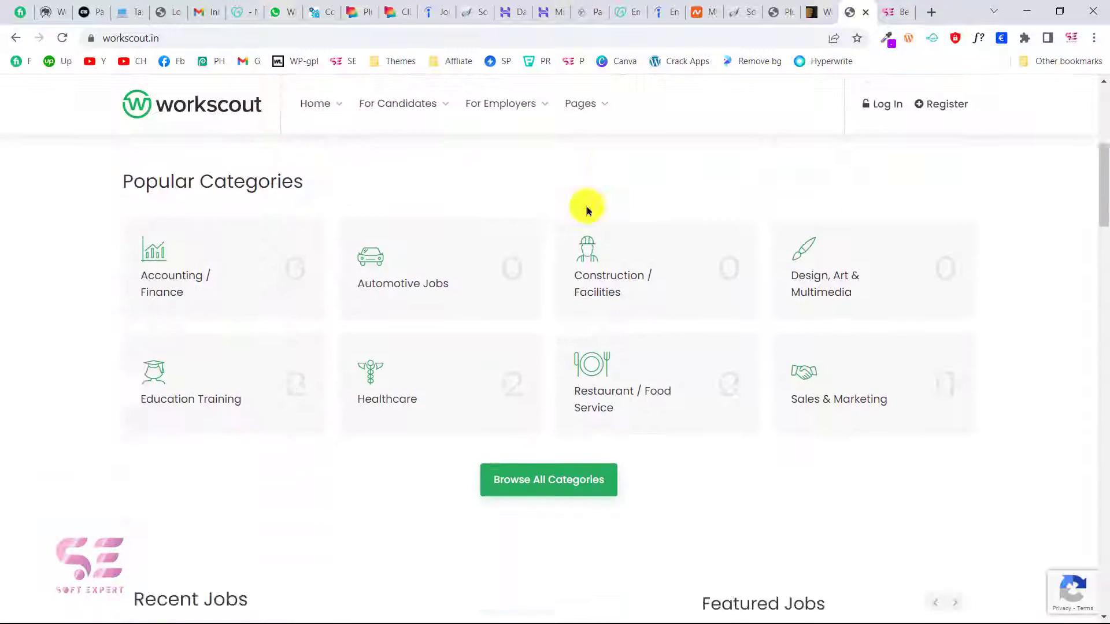
{"action": "scroll", "coordinate": [587, 209], "scroll_direction": "down", "scroll_amount": 1}
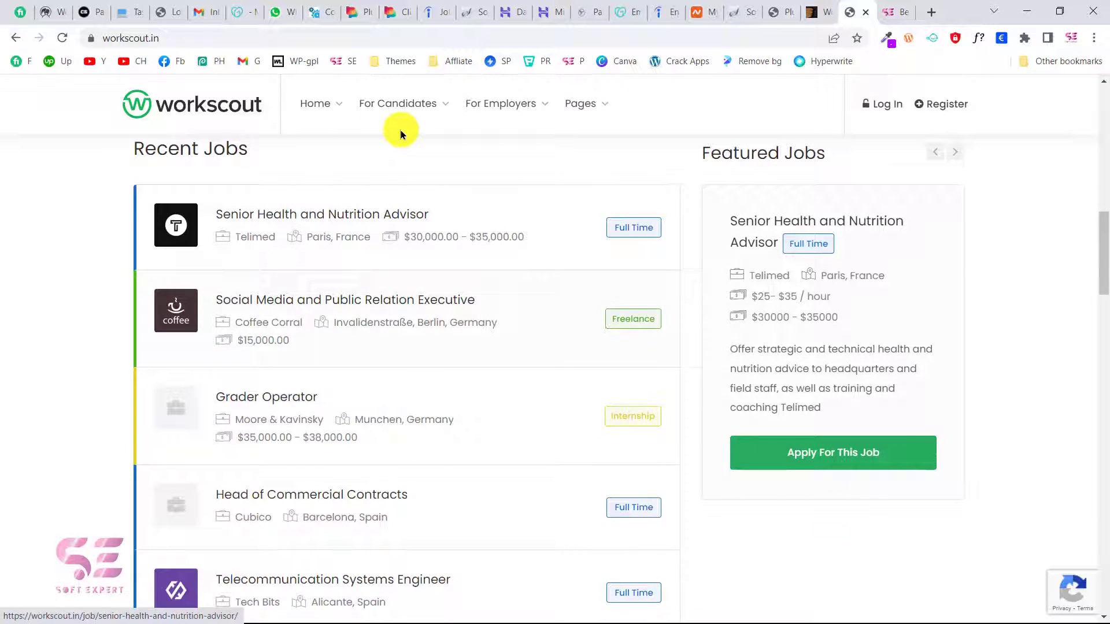
{"action": "scroll", "coordinate": [470, 186], "scroll_direction": "down", "scroll_amount": 4}
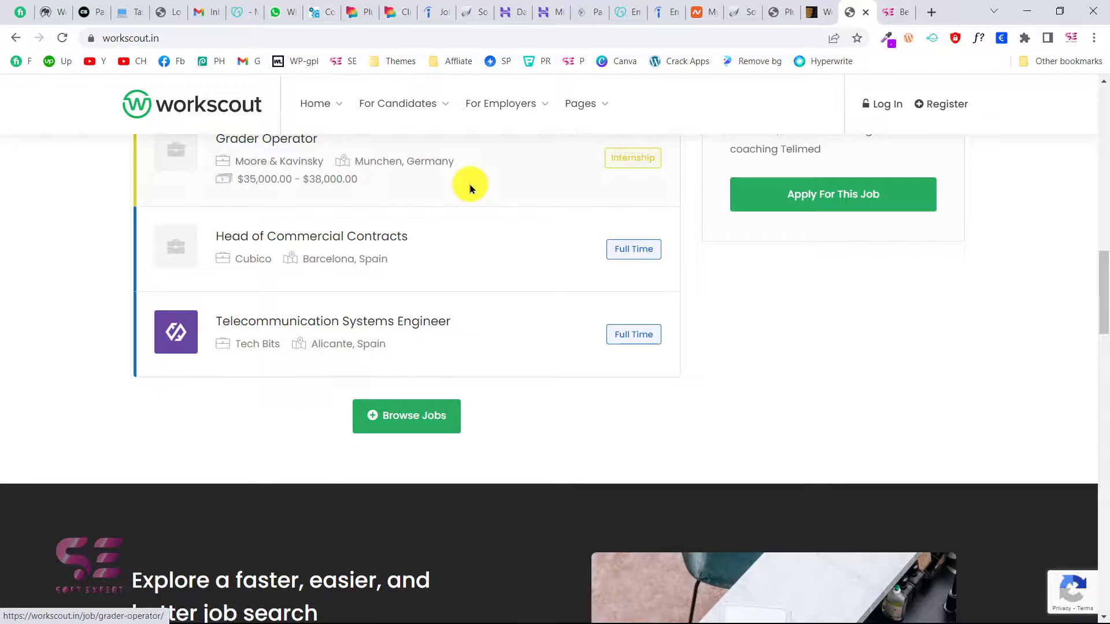
- Go to softexpert.pk/workscout in a new tab to reach the theme's sales page
{"action": "left_click", "coordinate": [931, 13]}
{"action": "type", "text": "softexpert.pk/"}
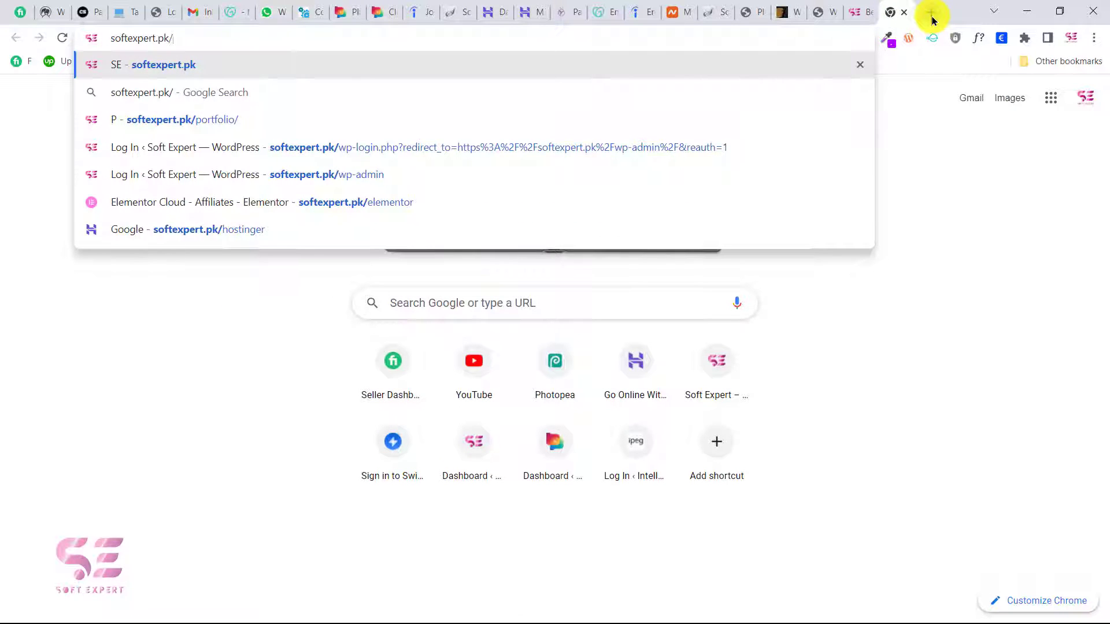
{"action": "type", "text": "word"}
{"action": "key", "text": "BackSpace"}
{"action": "type", "text": "kscout"}
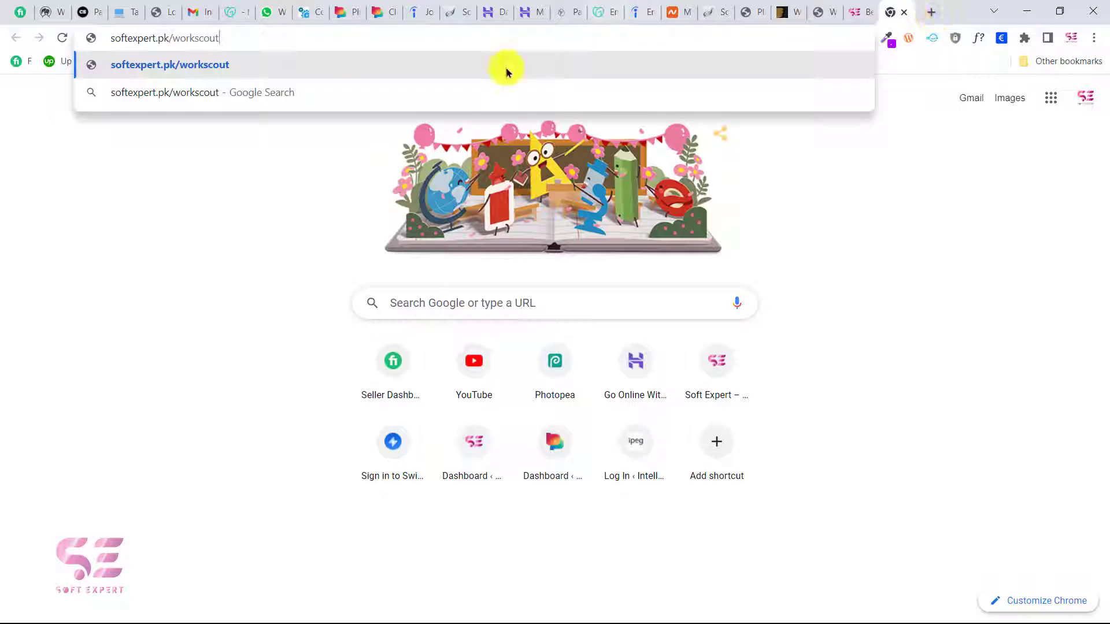
{"action": "key", "text": "Return"}
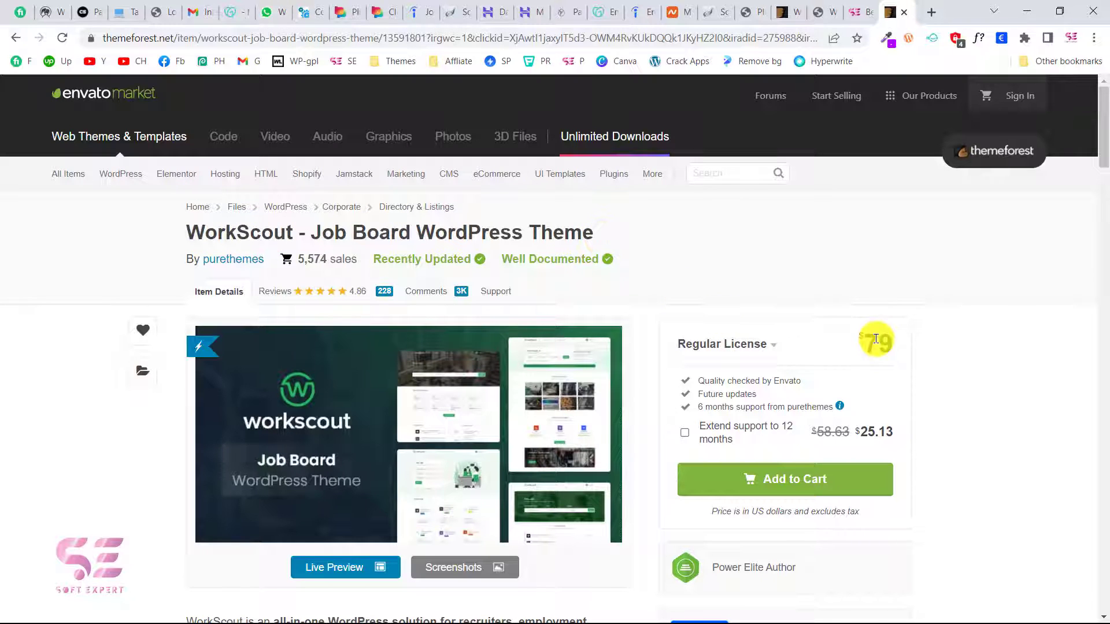
- Read through WorkScout's feature list, then add the $79 Regular License to the cart
{"action": "scroll", "coordinate": [572, 439], "scroll_direction": "down", "scroll_amount": 1}
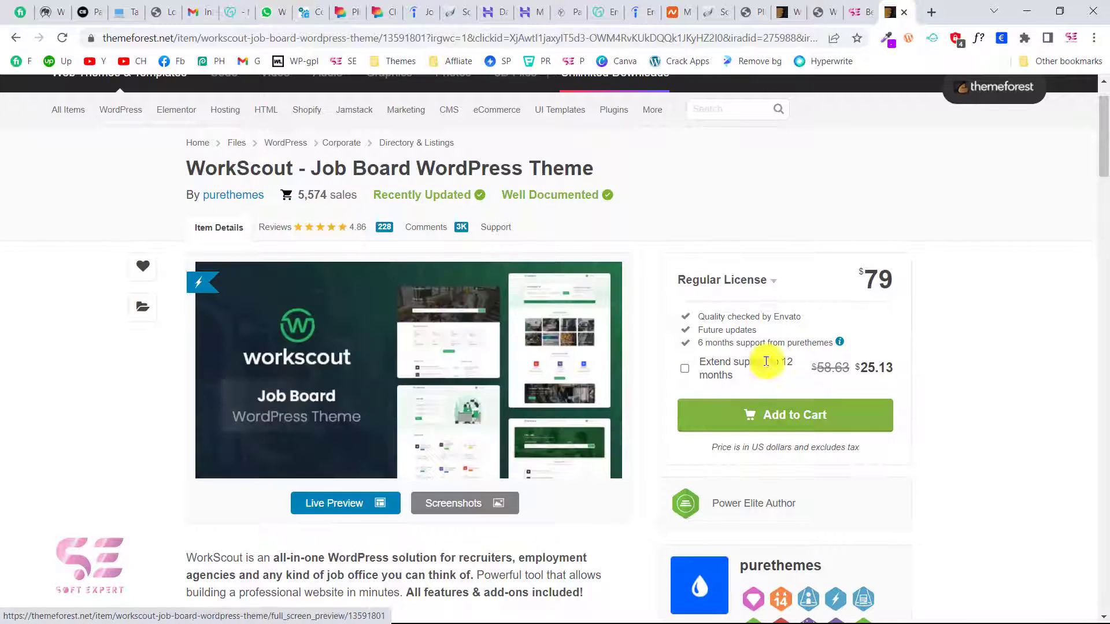
{"action": "scroll", "coordinate": [681, 441], "scroll_direction": "down", "scroll_amount": 10}
{"action": "scroll", "coordinate": [680, 405], "scroll_direction": "up", "scroll_amount": 8}
{"action": "scroll", "coordinate": [677, 375], "scroll_direction": "down", "scroll_amount": 15}
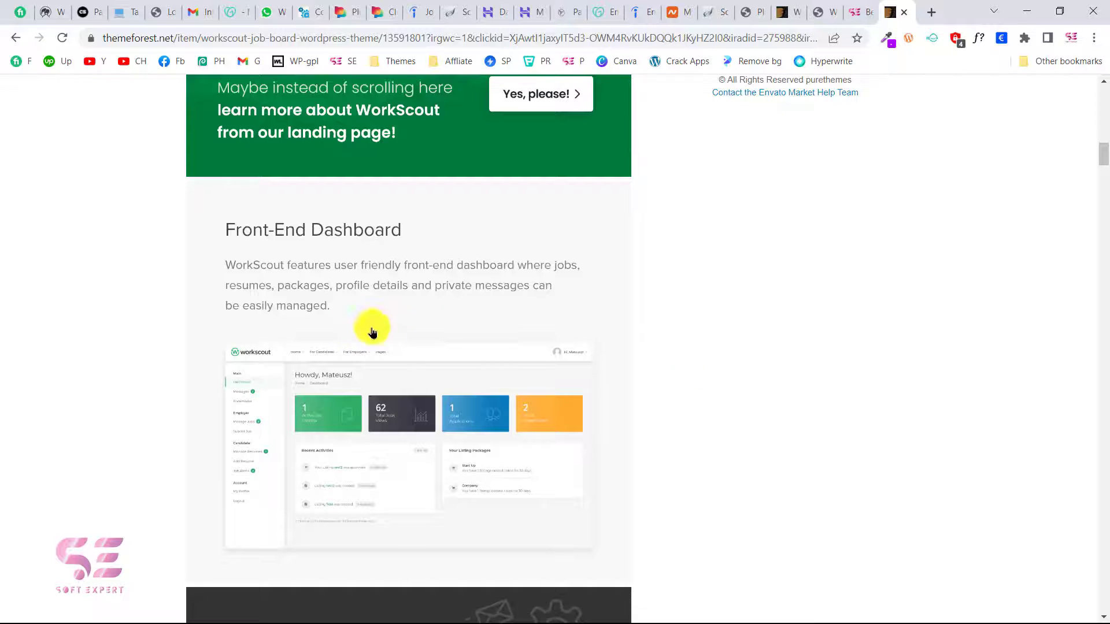
{"action": "scroll", "coordinate": [493, 322], "scroll_direction": "down", "scroll_amount": 8}
{"action": "scroll", "coordinate": [492, 325], "scroll_direction": "down", "scroll_amount": 2}
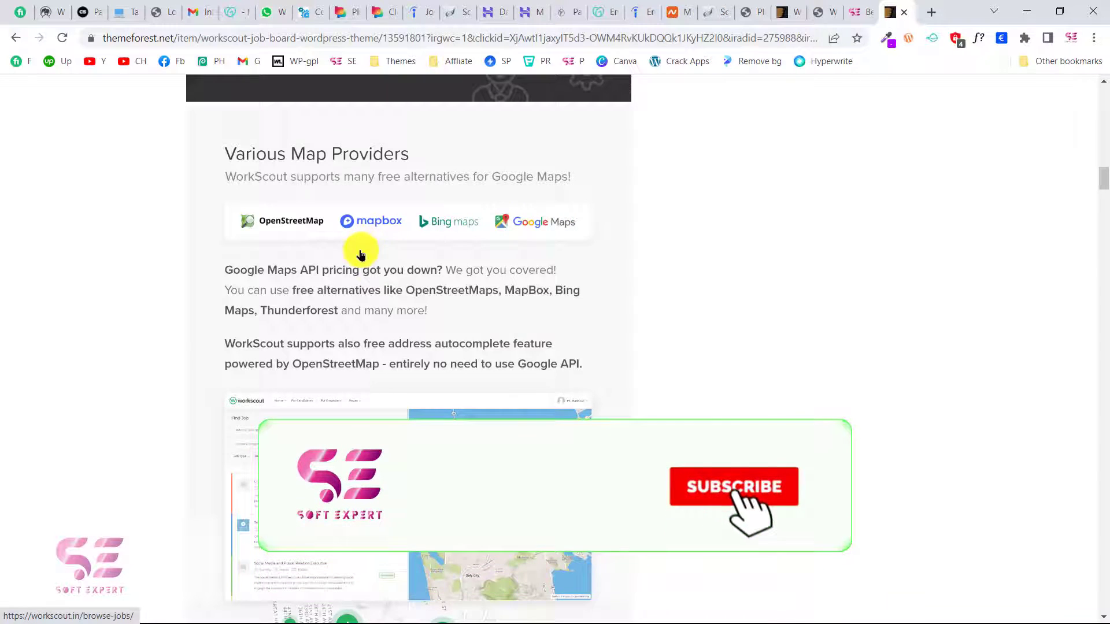
{"action": "scroll", "coordinate": [365, 248], "scroll_direction": "down", "scroll_amount": 10}
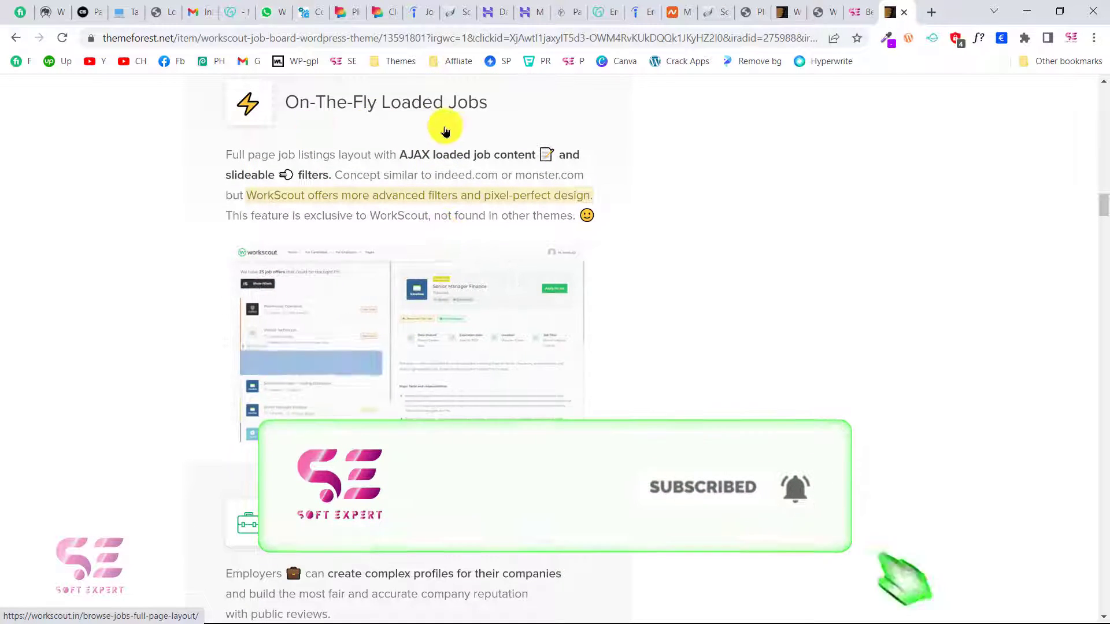
{"action": "scroll", "coordinate": [707, 410], "scroll_direction": "down", "scroll_amount": 7}
{"action": "scroll", "coordinate": [706, 410], "scroll_direction": "down", "scroll_amount": 10}
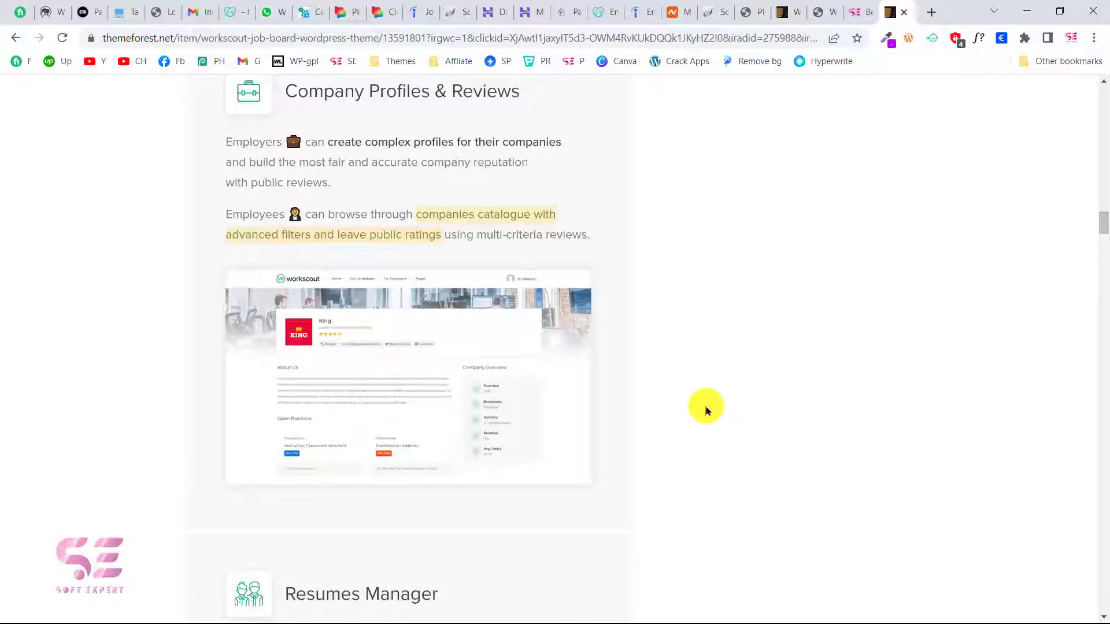
{"action": "scroll", "coordinate": [707, 410], "scroll_direction": "up", "scroll_amount": 15}
{"action": "scroll", "coordinate": [706, 410], "scroll_direction": "up", "scroll_amount": 15}
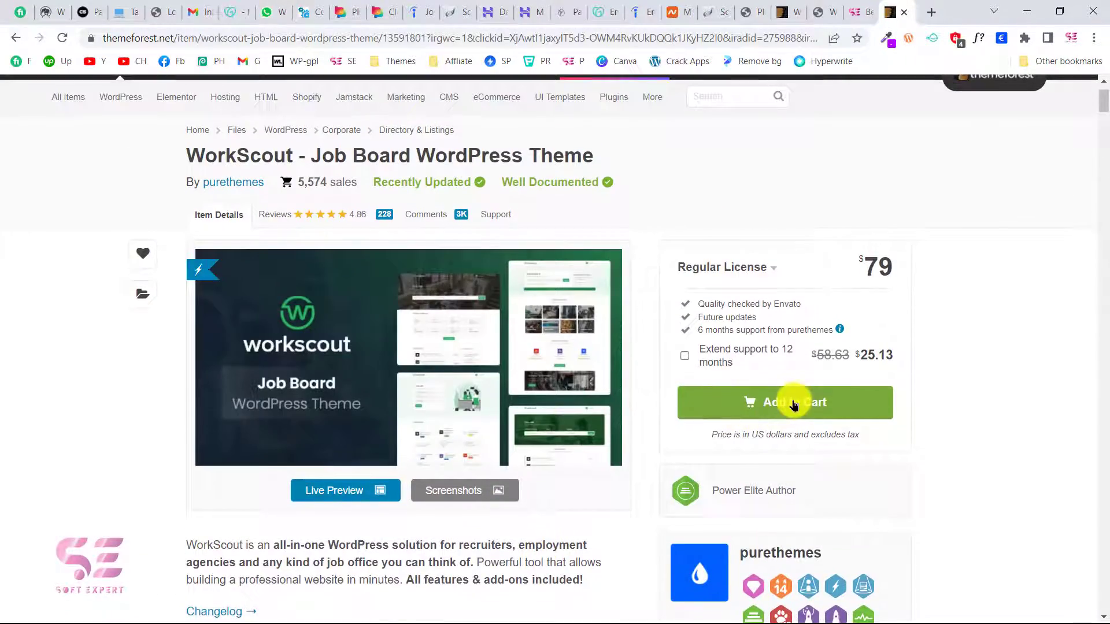
{"action": "left_click", "coordinate": [793, 403]}
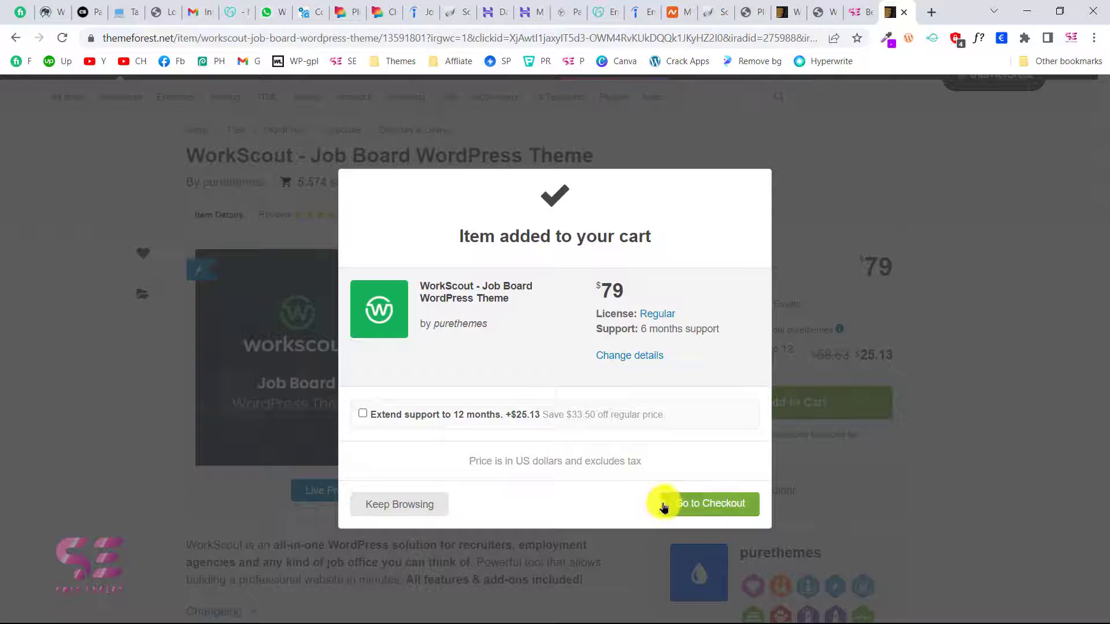
- Check out, sign in to Envato, and pay the $79 order with Skrill
{"action": "left_click", "coordinate": [720, 513]}
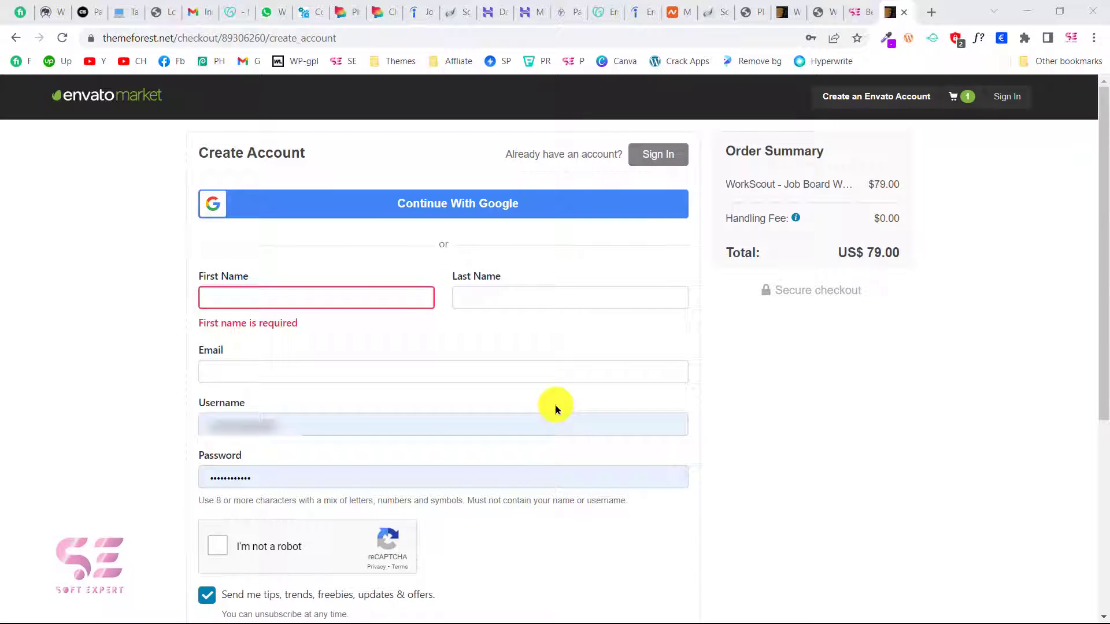
{"action": "scroll", "coordinate": [394, 321], "scroll_direction": "down", "scroll_amount": 3}
{"action": "scroll", "coordinate": [395, 321], "scroll_direction": "up", "scroll_amount": 3}
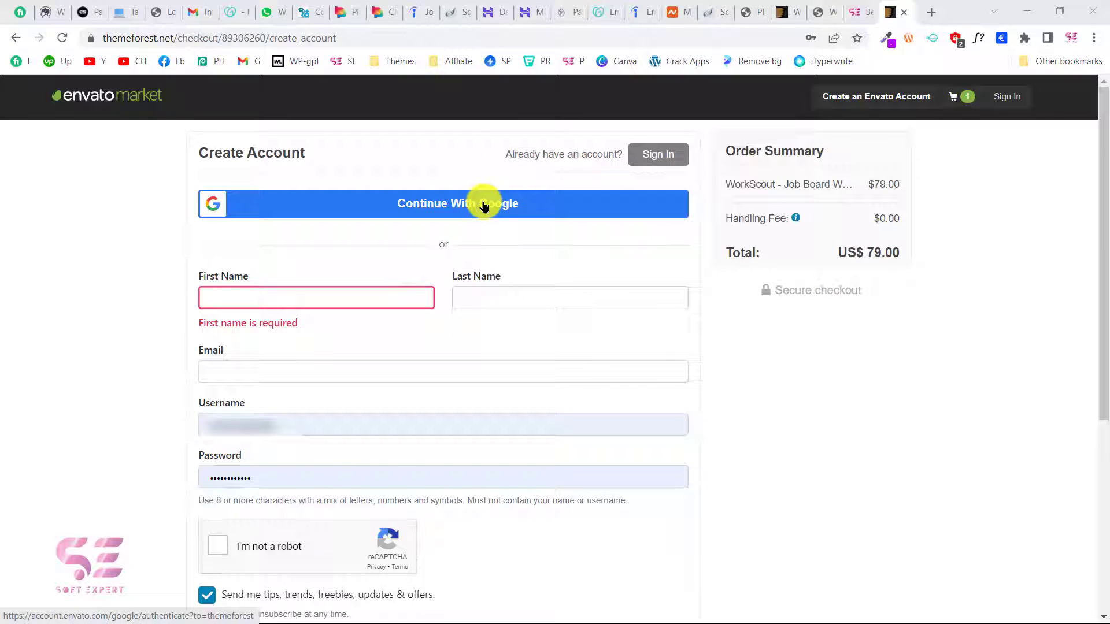
{"action": "left_click", "coordinate": [658, 158]}
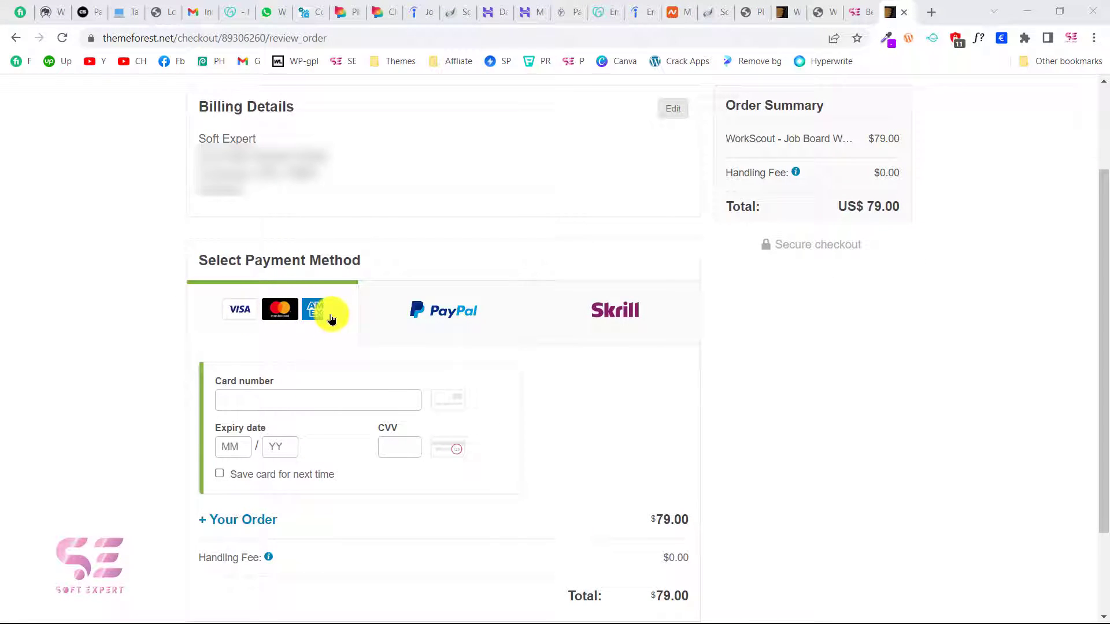
{"action": "left_click", "coordinate": [616, 315]}
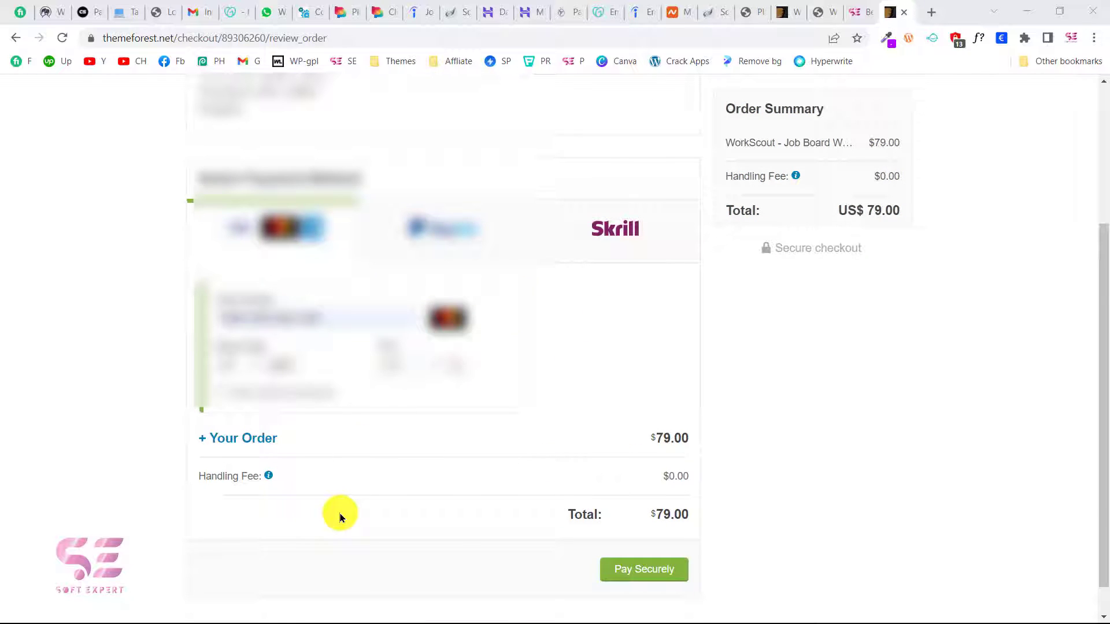
{"action": "left_click", "coordinate": [652, 568]}
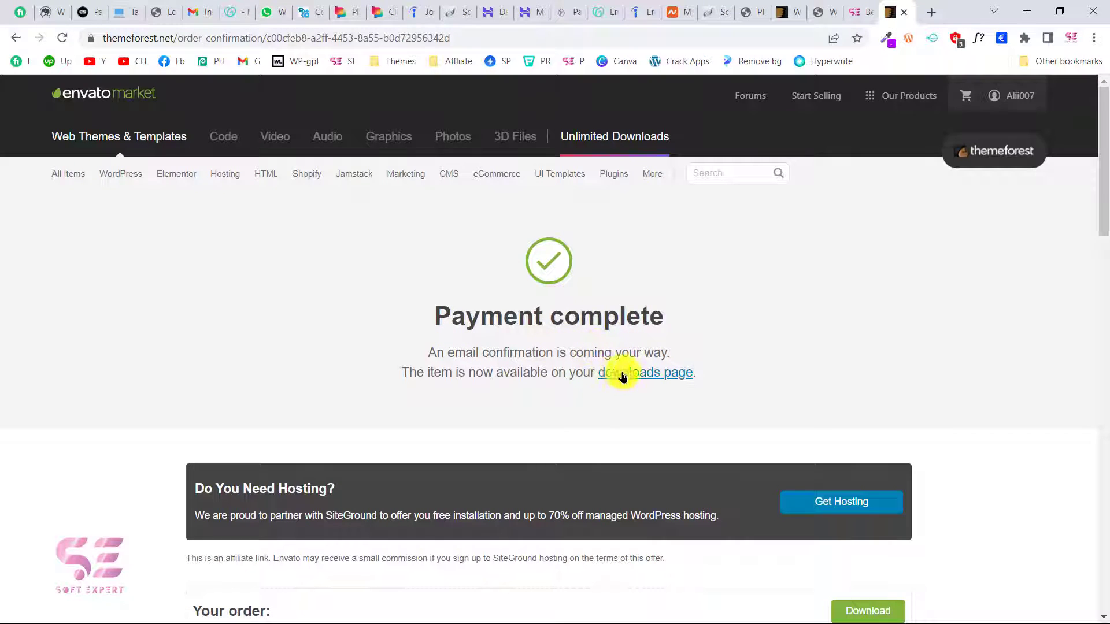
- Download WorkScout's 'Installable WordPress file only' zip from the downloads page
{"action": "left_click", "coordinate": [671, 376]}
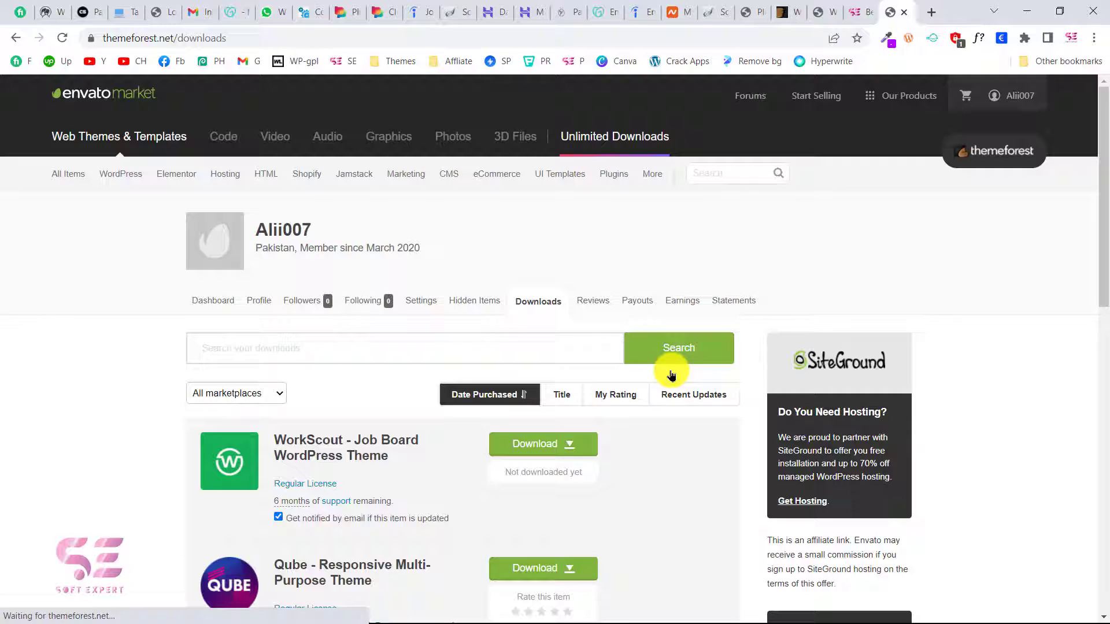
{"action": "scroll", "coordinate": [671, 376], "scroll_direction": "down", "scroll_amount": 3}
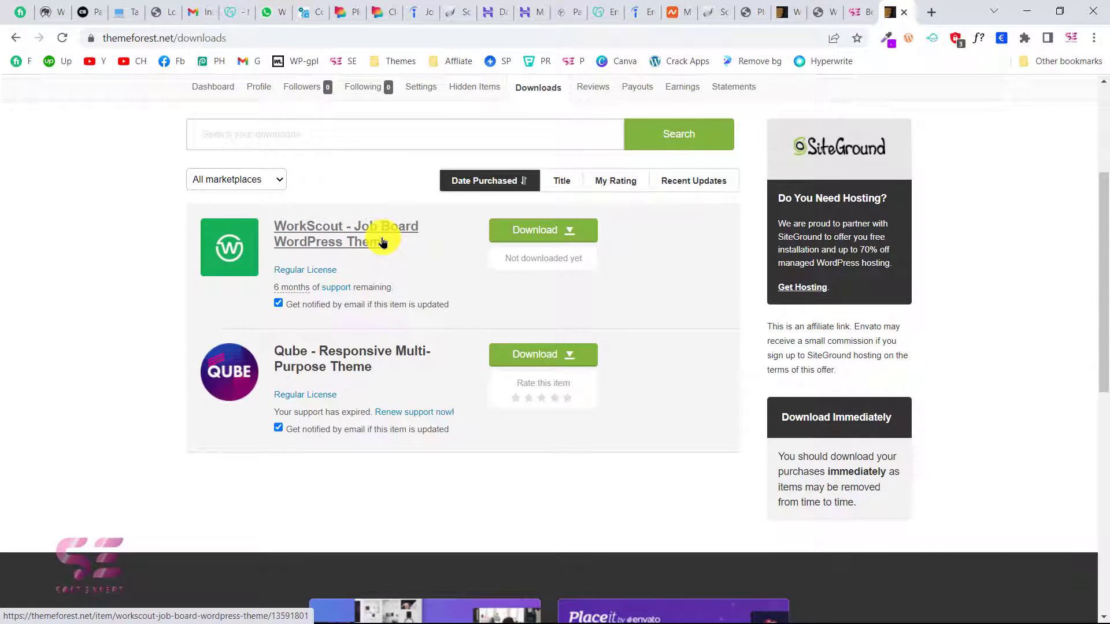
{"action": "left_click", "coordinate": [572, 231]}
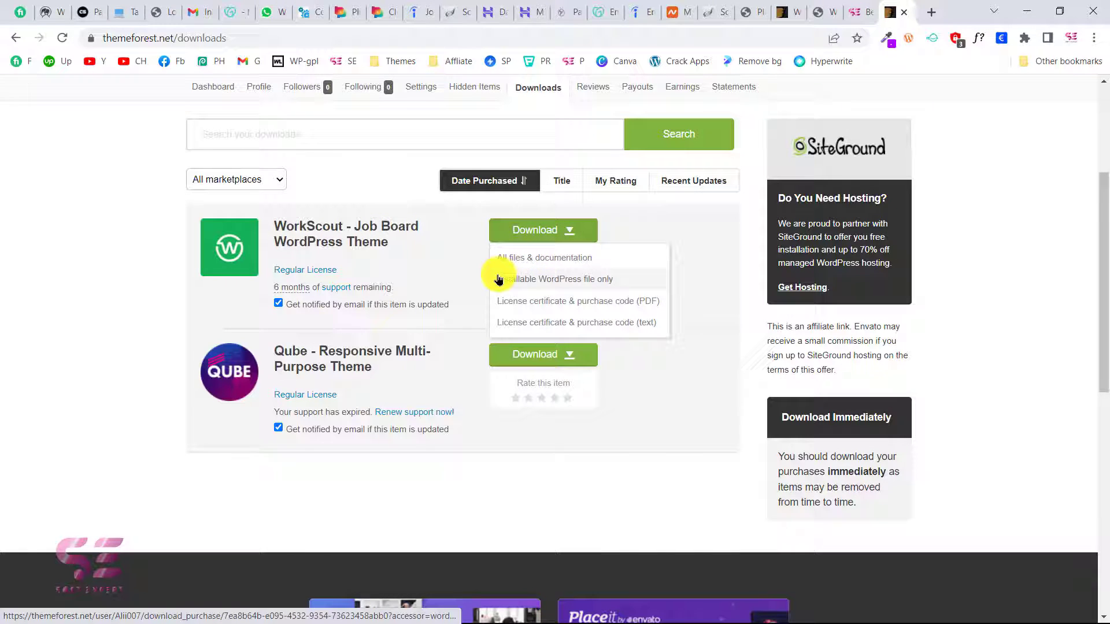
{"action": "left_click", "coordinate": [585, 279]}
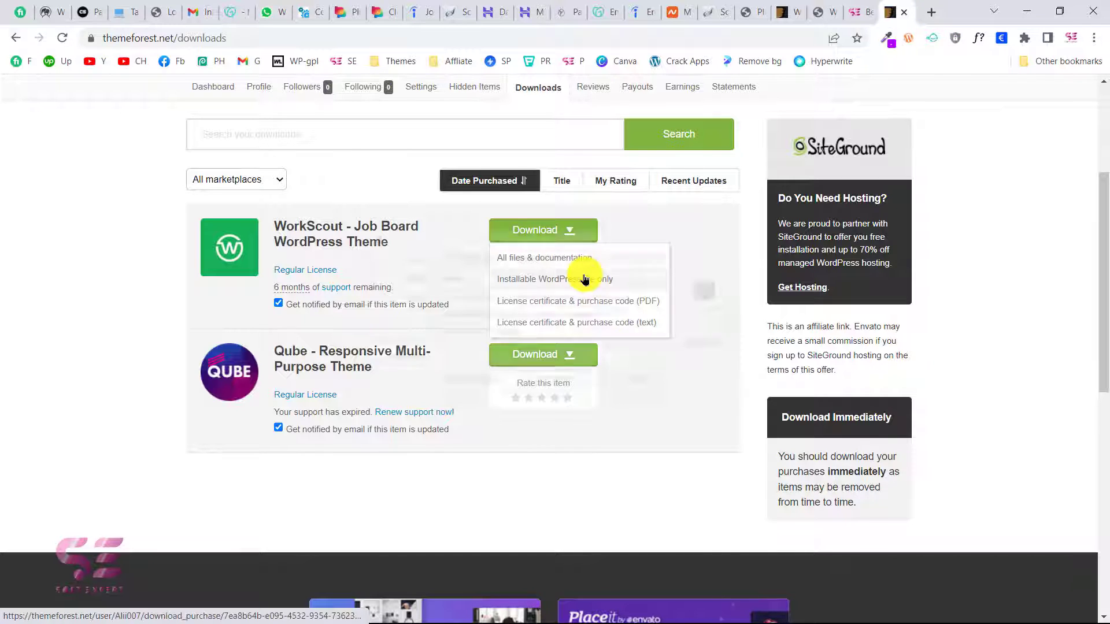
{"action": "left_click", "coordinate": [551, 382]}
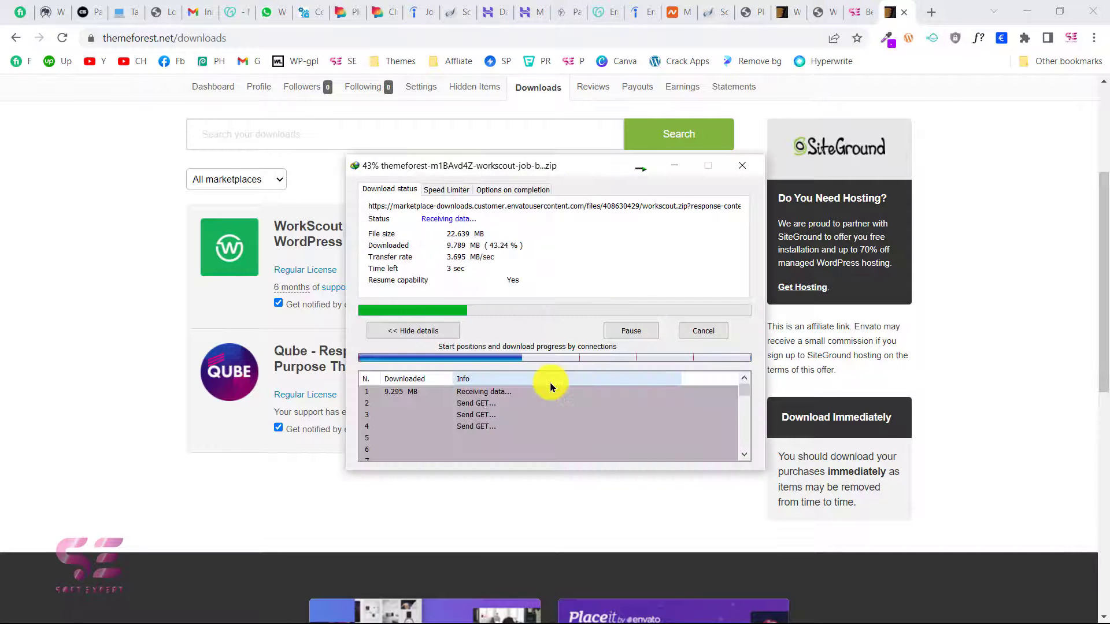
{"action": "left_click", "coordinate": [658, 364]}
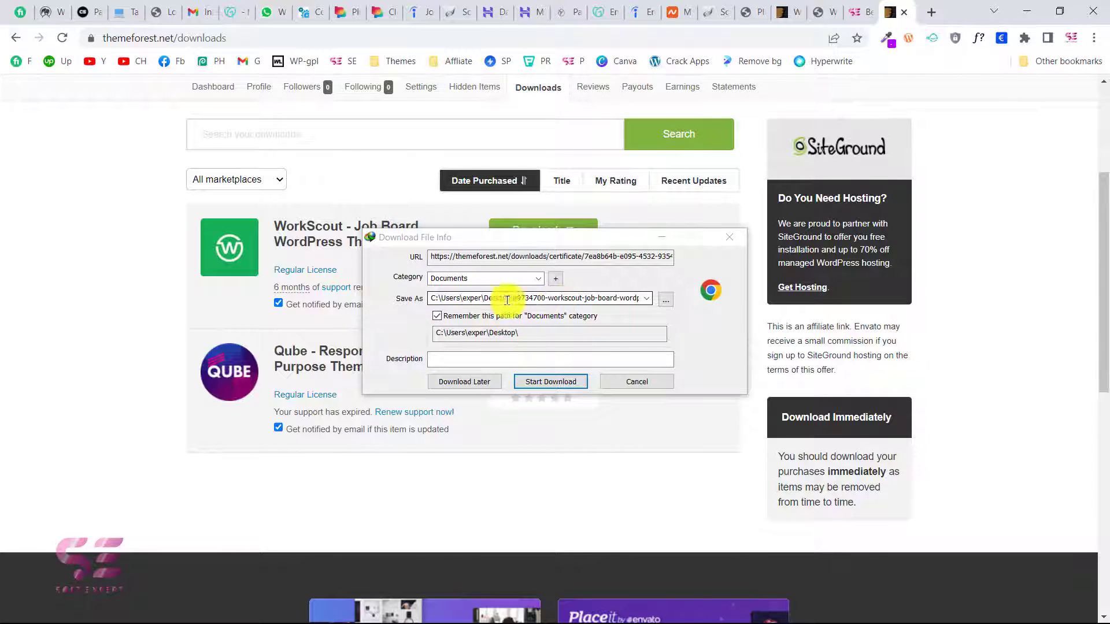
- Download the 'License certificate & purchase code (PDF)' for WorkScout
{"action": "left_click", "coordinate": [551, 380]}
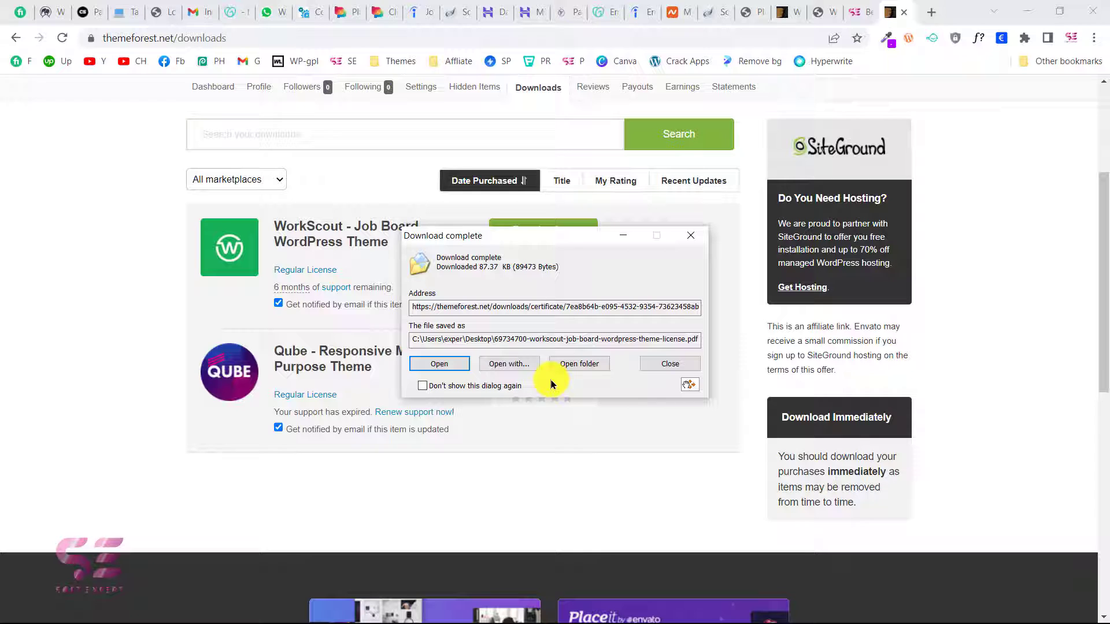
{"action": "left_click", "coordinate": [655, 366]}
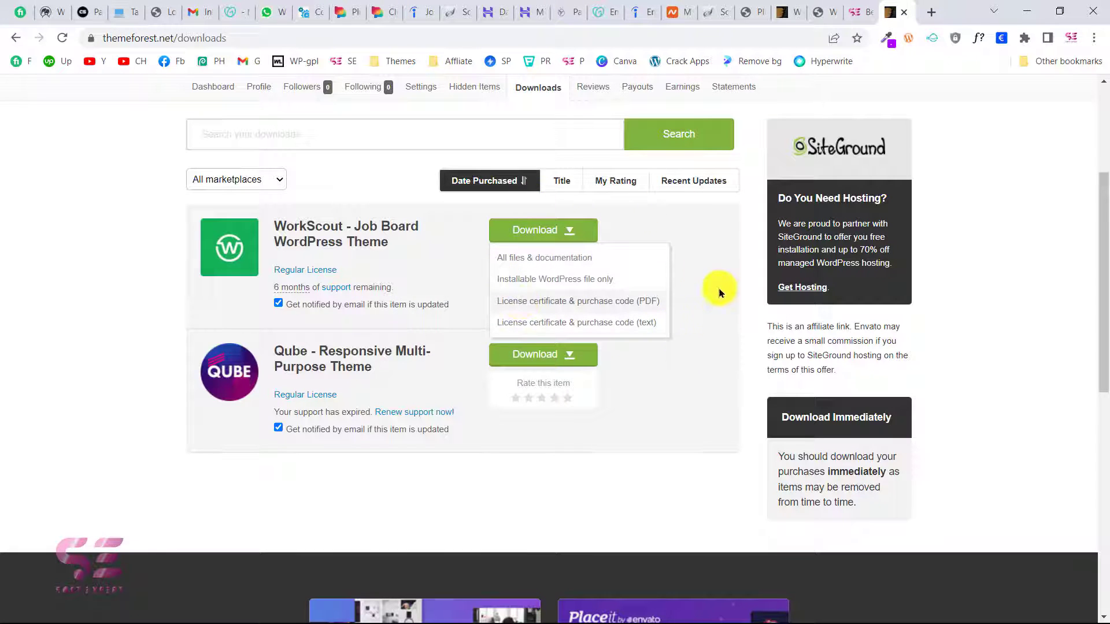
{"action": "left_click", "coordinate": [715, 269]}
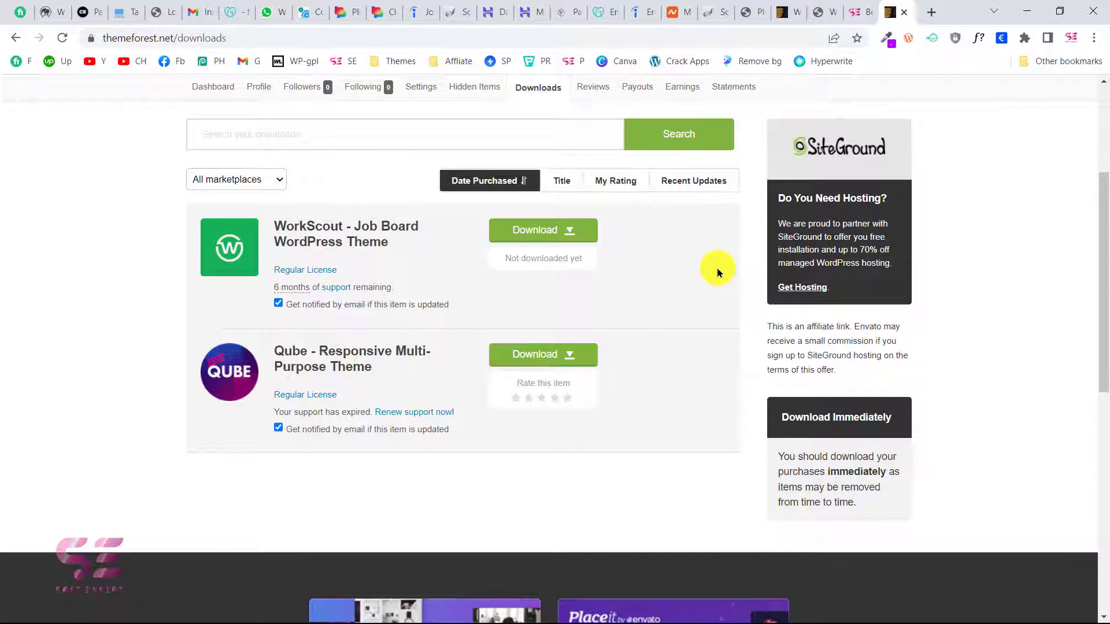
- Select the WorkScout theme zip from the Desktop under Appearance > Themes > Add New > Upload Theme
{"action": "left_click", "coordinate": [745, 7]}
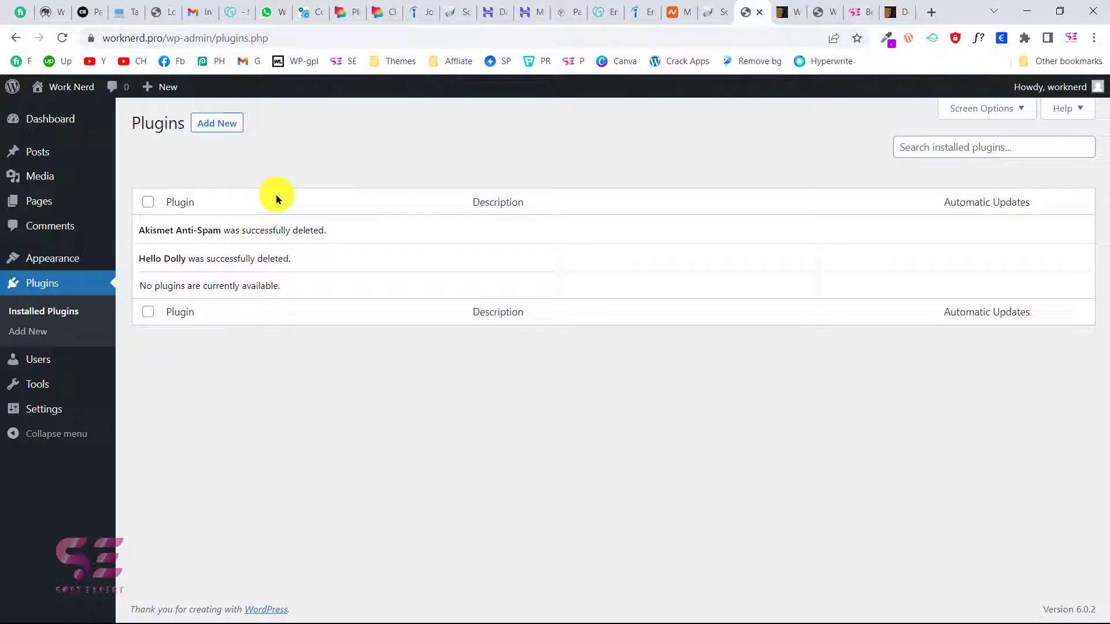
{"action": "mouse_move", "coordinate": [67, 257]}
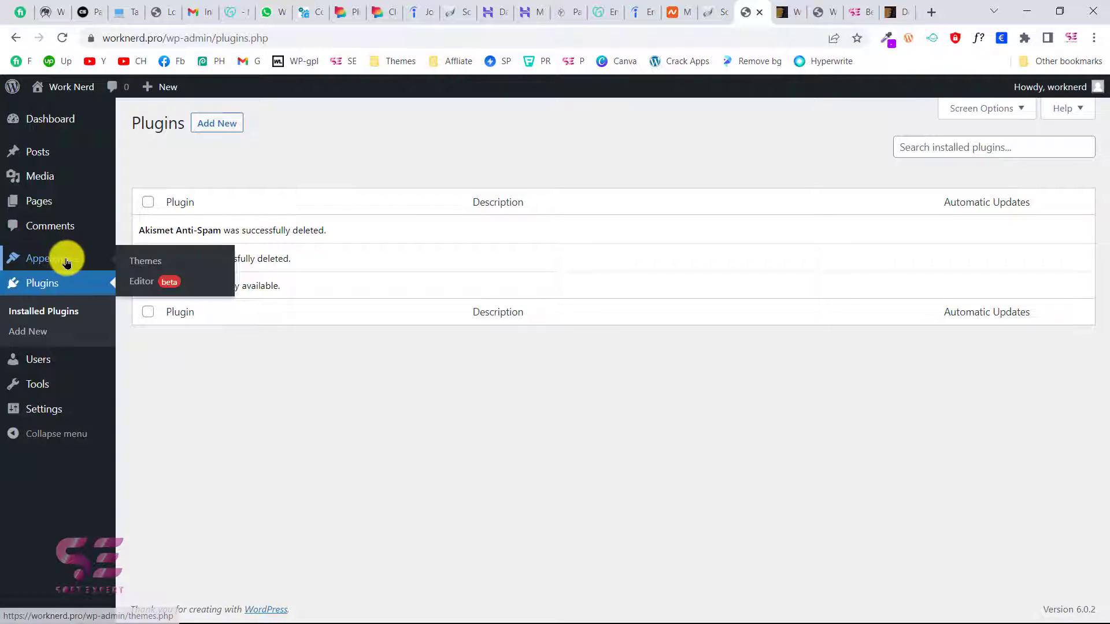
{"action": "left_click", "coordinate": [134, 263]}
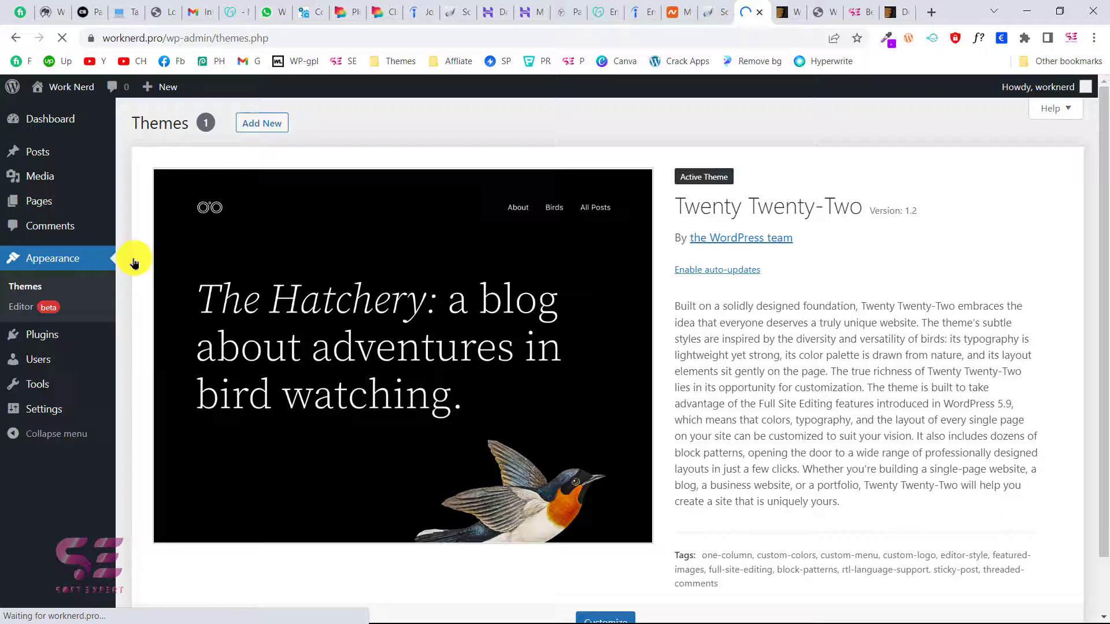
{"action": "left_click", "coordinate": [256, 121]}
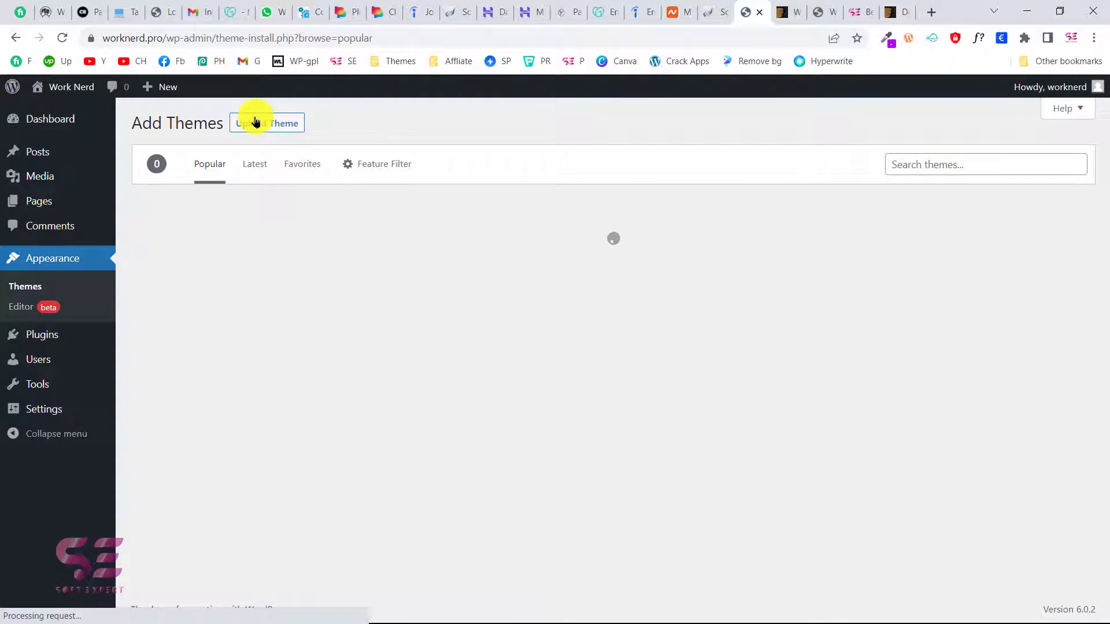
{"action": "left_click", "coordinate": [280, 125]}
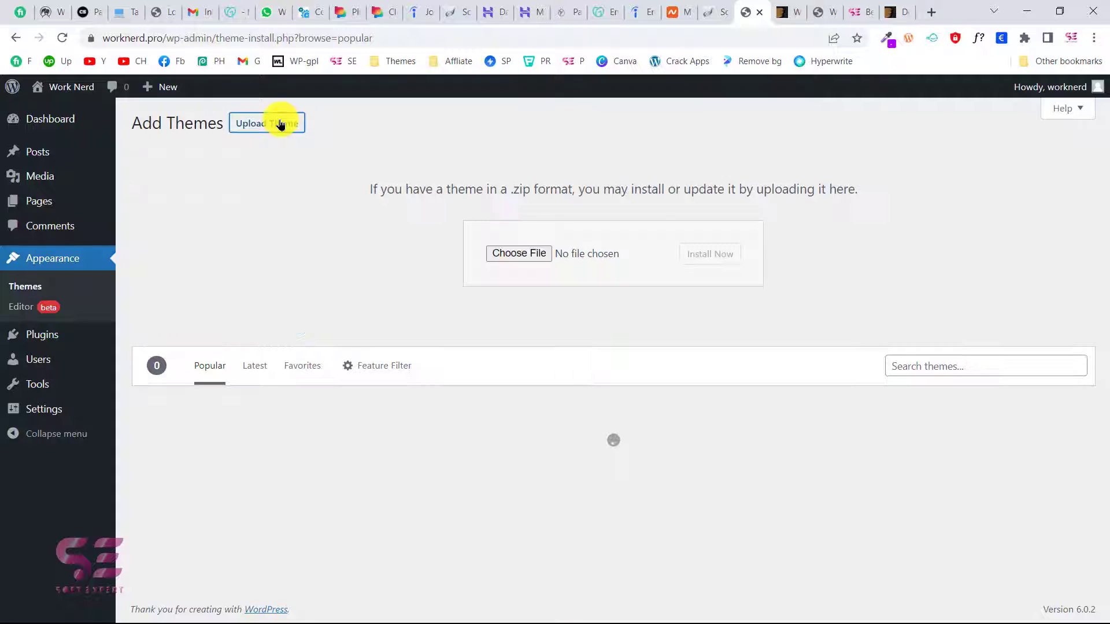
{"action": "left_click", "coordinate": [523, 254]}
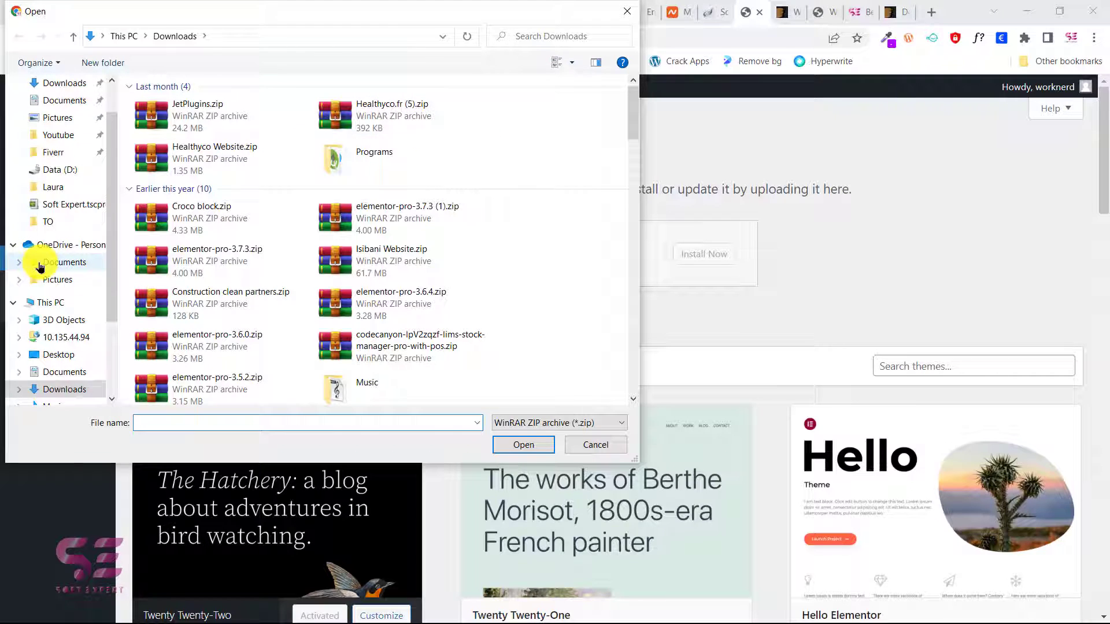
{"action": "scroll", "coordinate": [40, 265], "scroll_direction": "up", "scroll_amount": 1}
{"action": "left_click", "coordinate": [57, 113]}
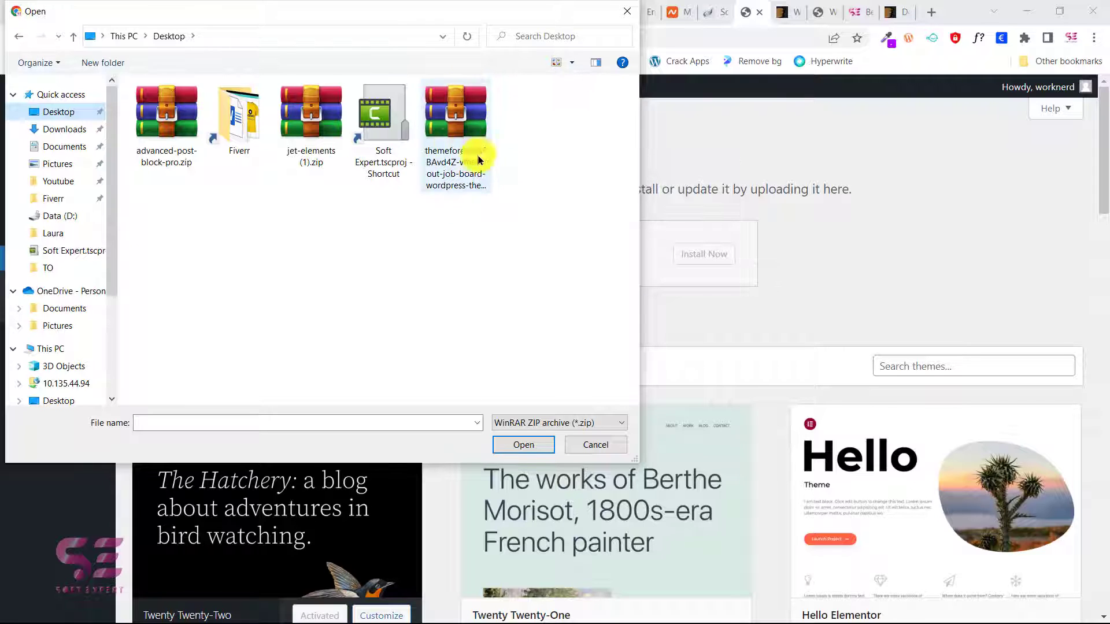
{"action": "left_click", "coordinate": [457, 125]}
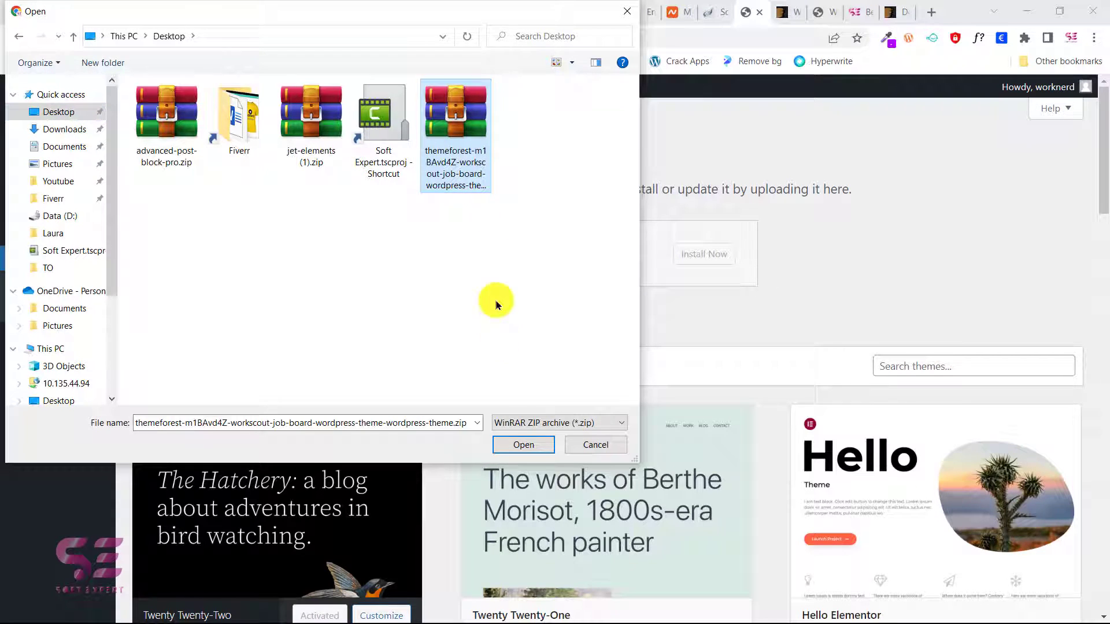
{"action": "left_click", "coordinate": [517, 444]}
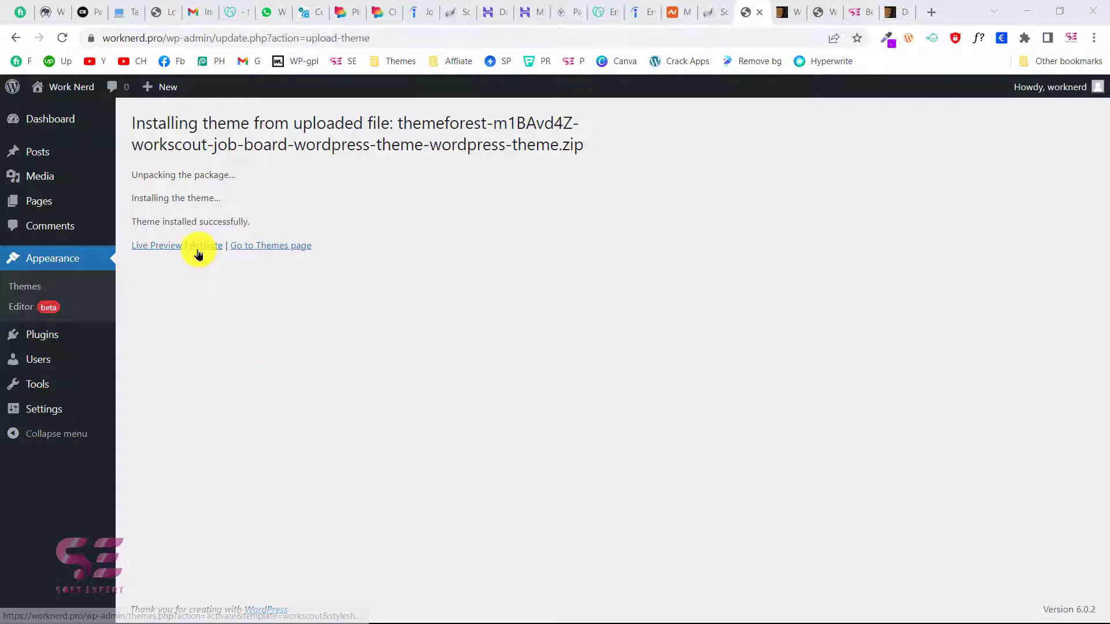
- Install and activate WorkScout, start its setup wizard, then reopen WorkScout's ThemeForest download options
{"action": "left_click", "coordinate": [197, 251]}
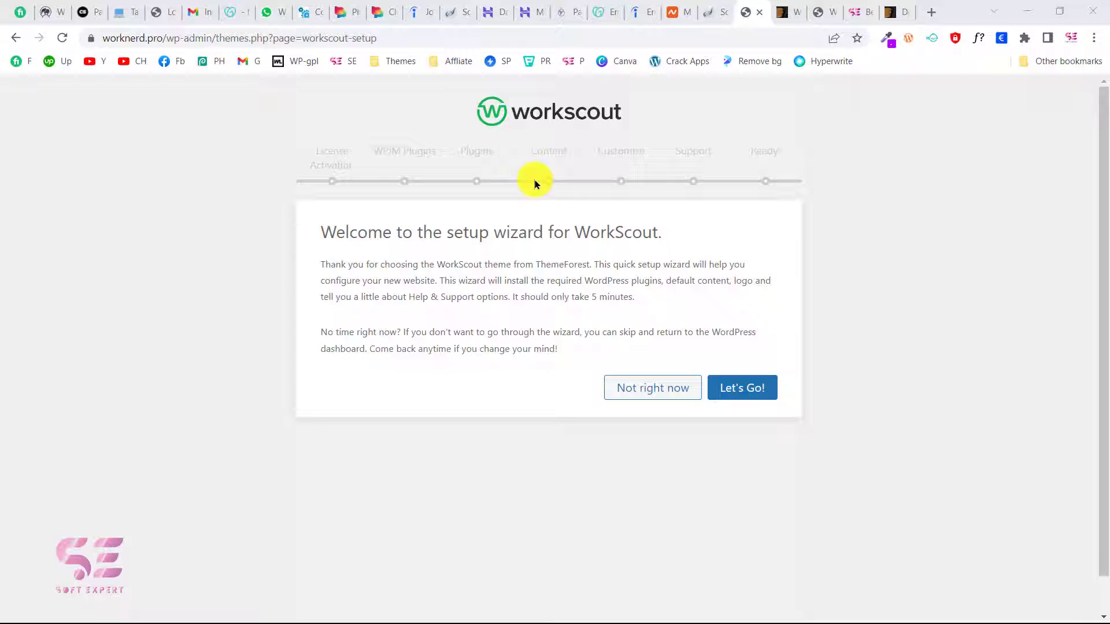
{"action": "left_click", "coordinate": [745, 391]}
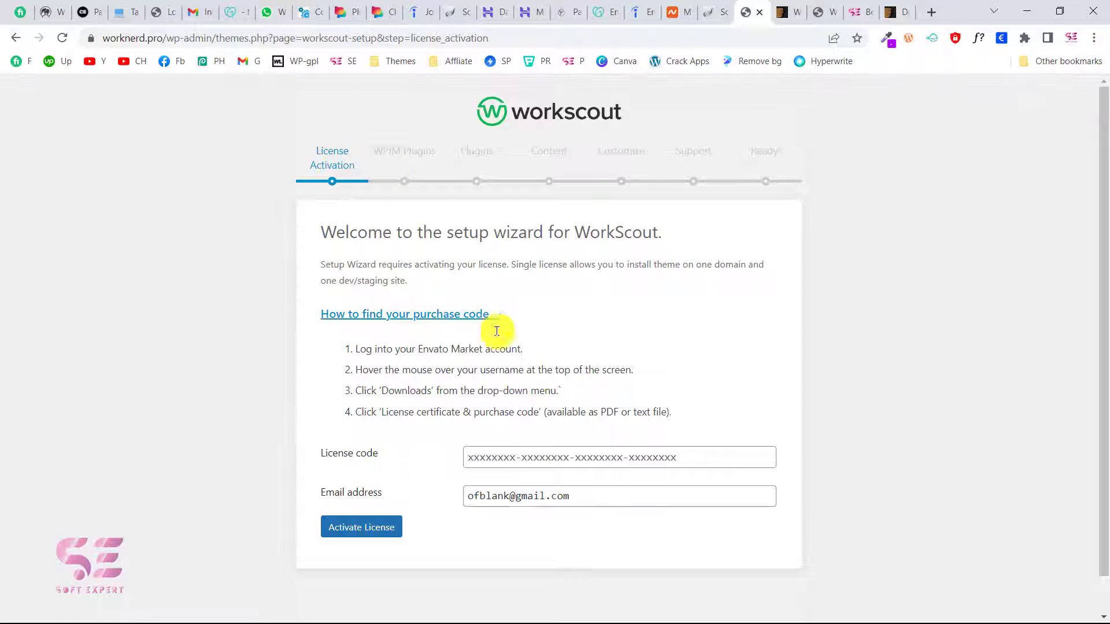
{"action": "left_click", "coordinate": [890, 26]}
{"action": "left_click", "coordinate": [555, 232]}
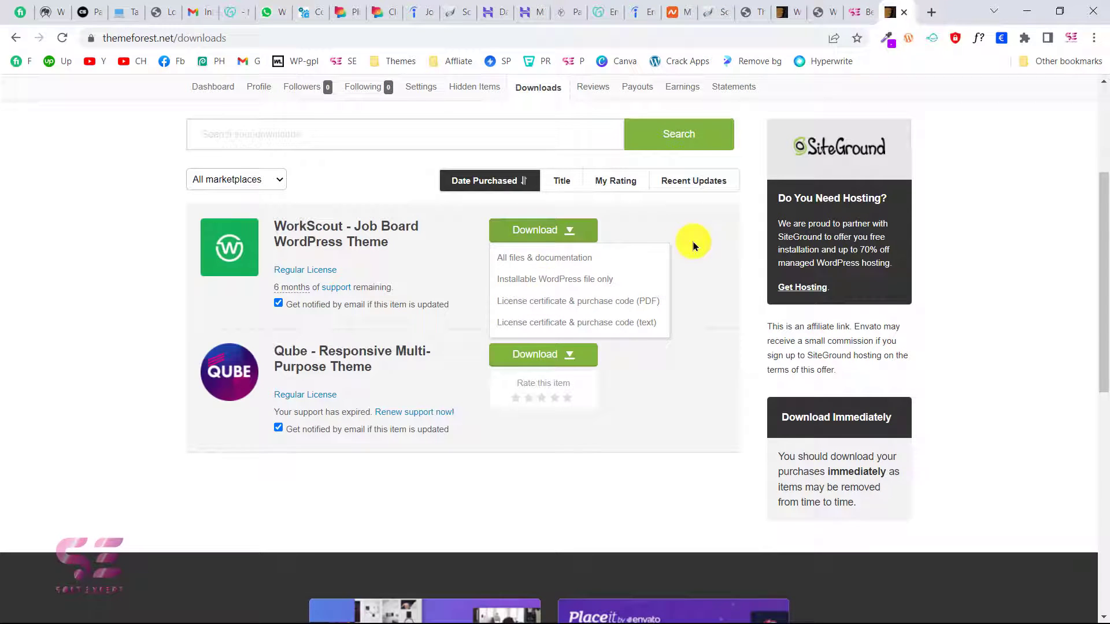
- Paste the Item Purchase Code from the license certificate PDF into the wizard's License code field
{"action": "left_click", "coordinate": [759, 5]}
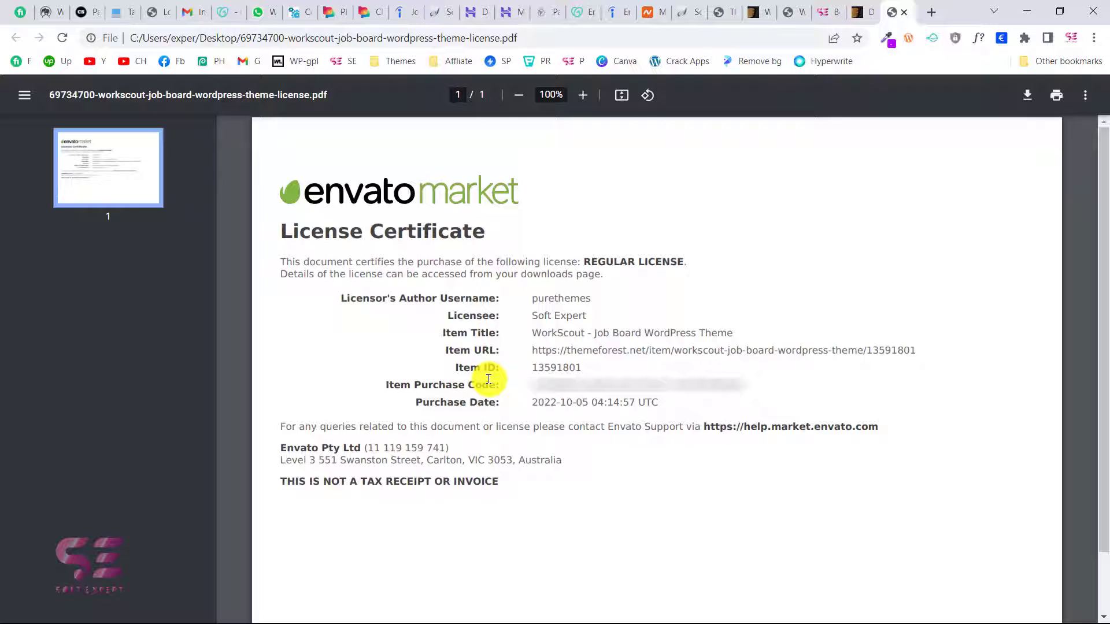
{"action": "left_click_drag", "start_coordinate": [523, 384], "coordinate": [750, 373]}
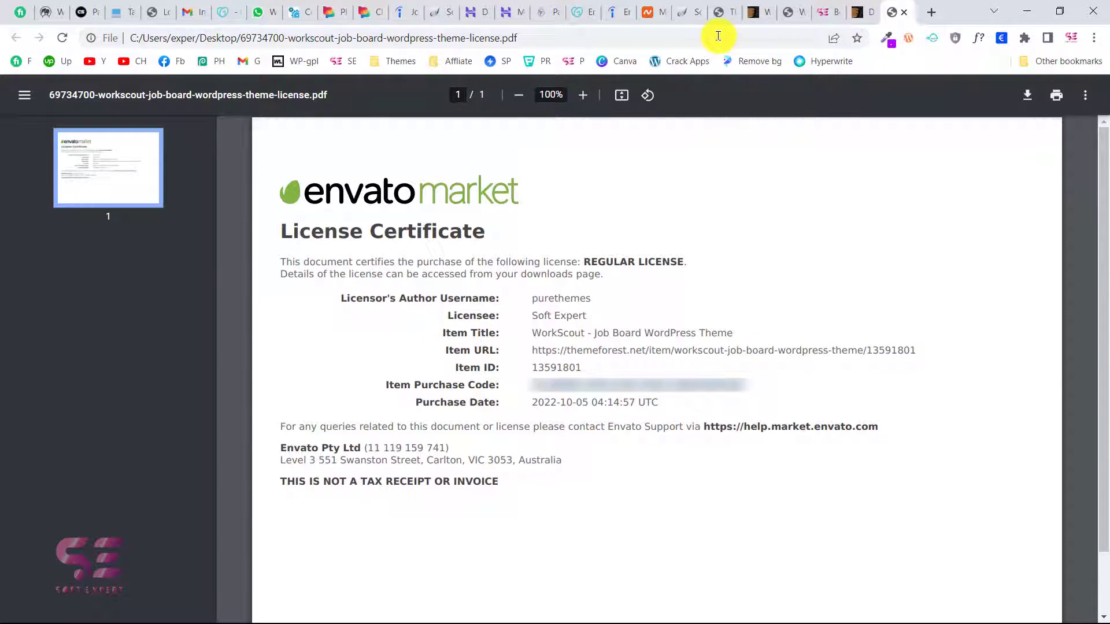
{"action": "left_click", "coordinate": [727, 18]}
{"action": "left_click", "coordinate": [523, 457]}
{"action": "key", "text": "ctrl+v"}
- Activate the WorkScout license and continue the wizard to the WPJM Plugins step
{"action": "left_click", "coordinate": [363, 527]}
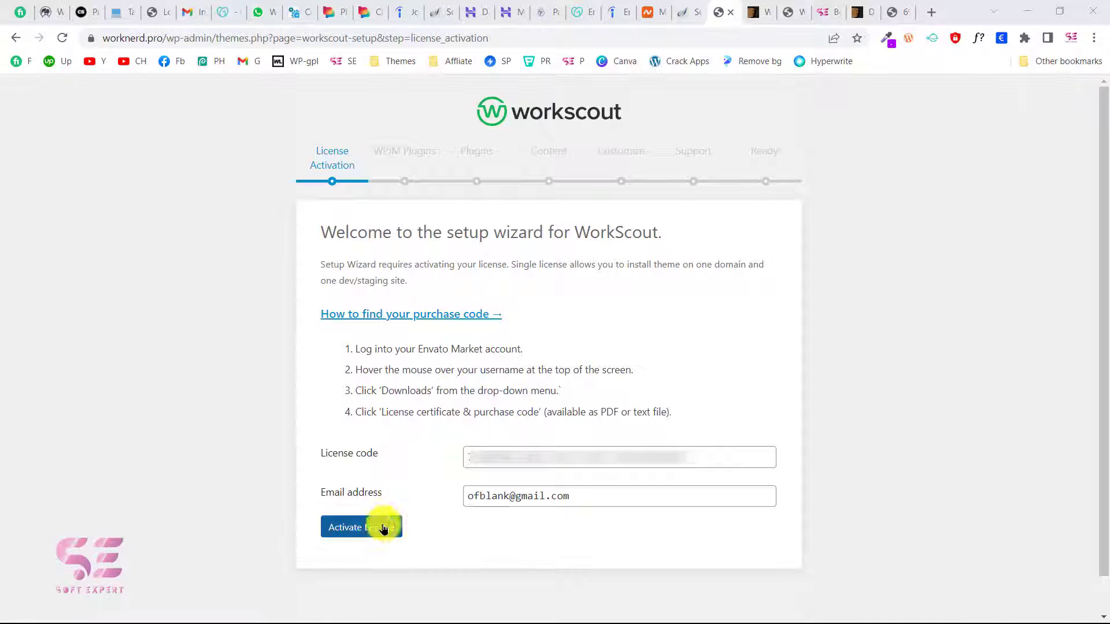
{"action": "left_click", "coordinate": [364, 530]}
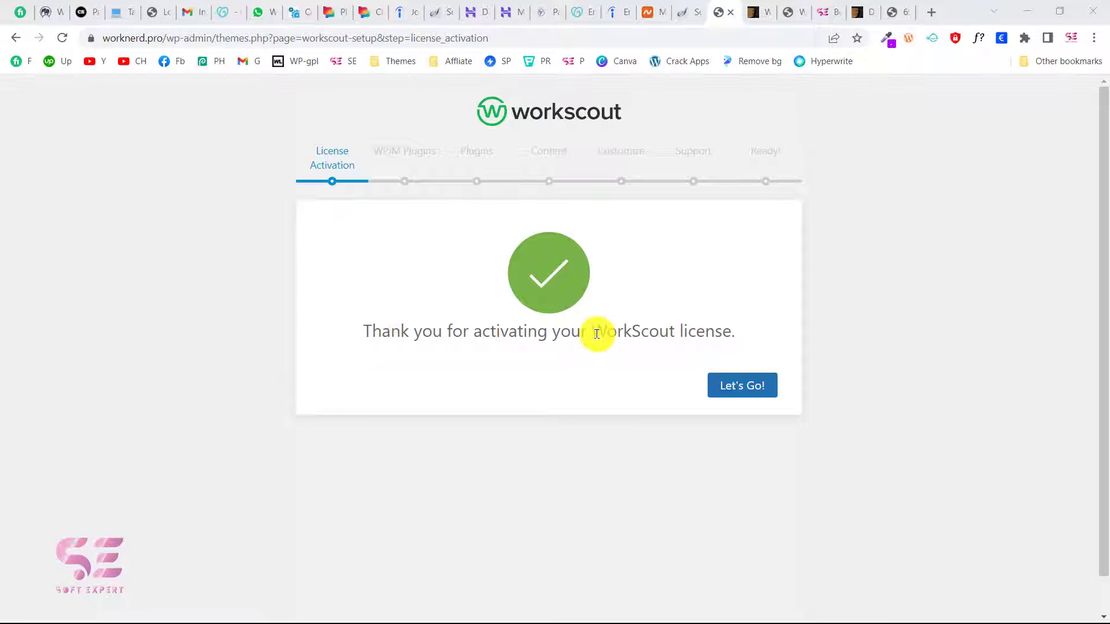
{"action": "left_click", "coordinate": [748, 383]}
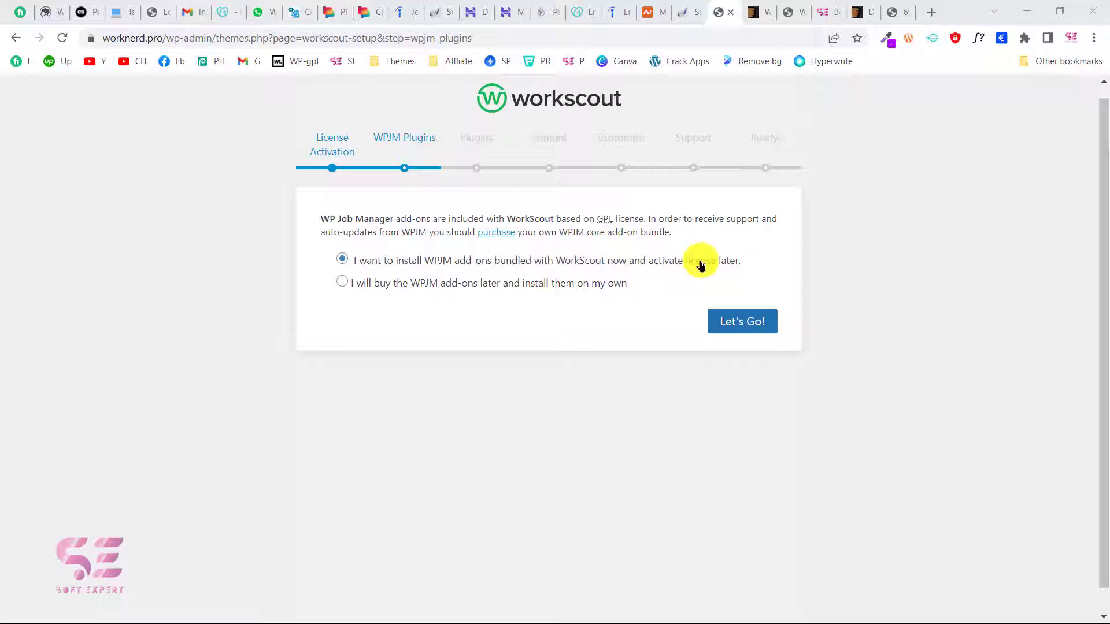
- Keep the bundled WPJM add-ons and start installing all 23 listed default plugins
{"action": "left_click", "coordinate": [737, 318]}
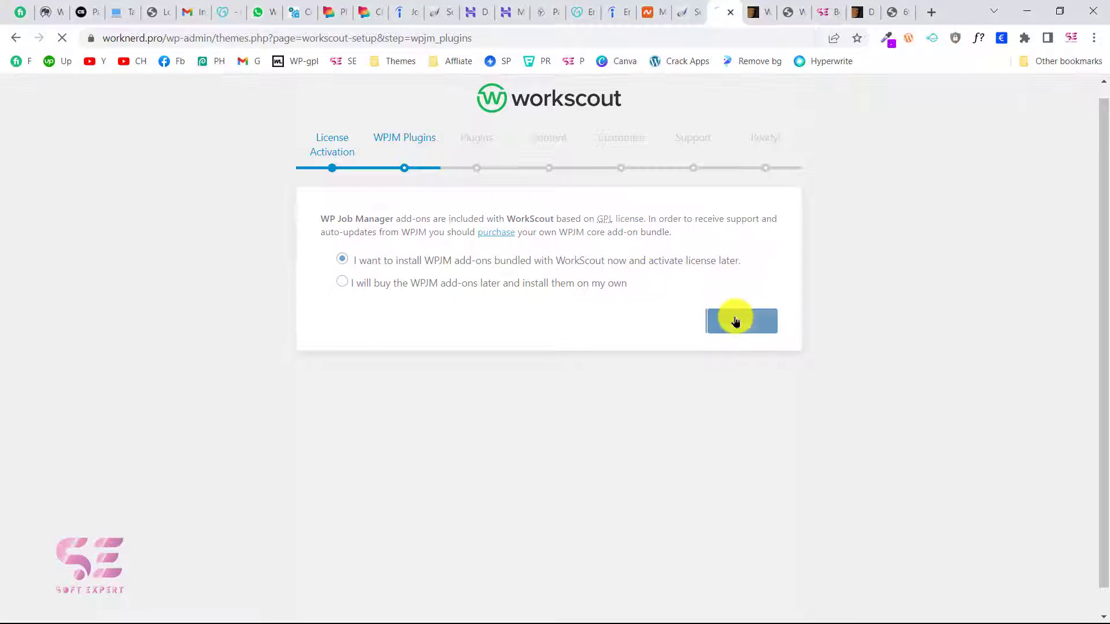
{"action": "scroll", "coordinate": [574, 345], "scroll_direction": "down", "scroll_amount": 4}
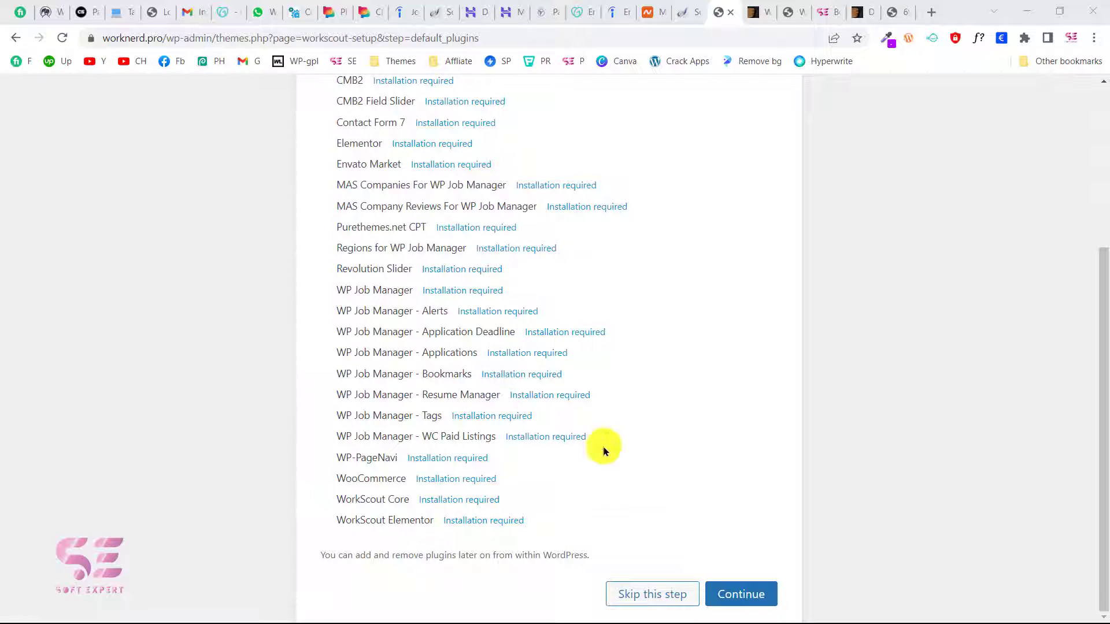
{"action": "scroll", "coordinate": [546, 351], "scroll_direction": "up", "scroll_amount": 2}
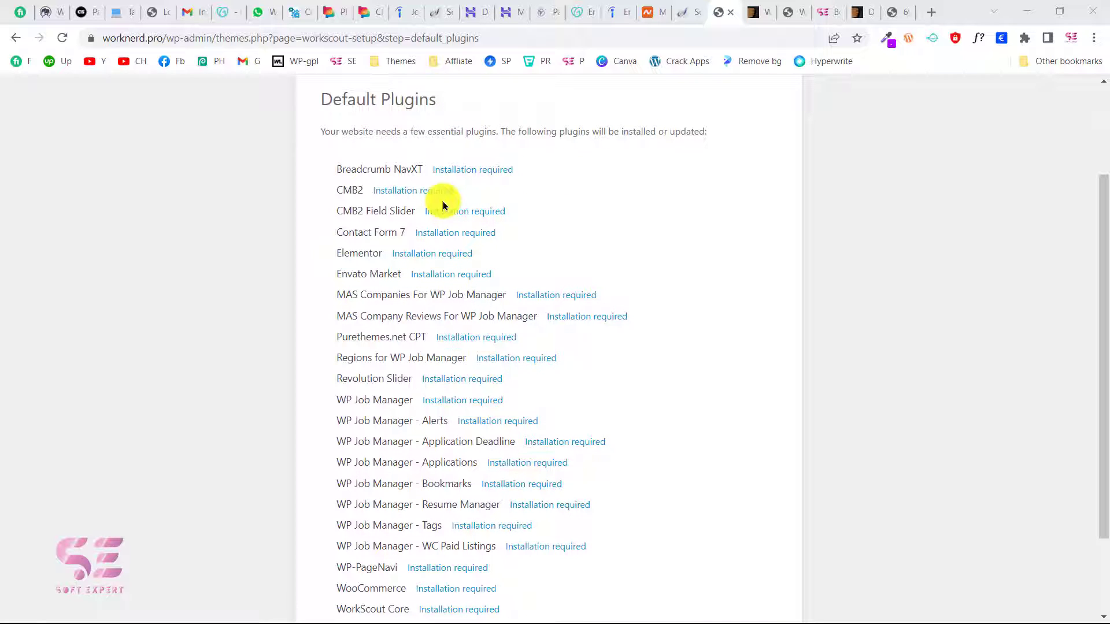
{"action": "scroll", "coordinate": [488, 352], "scroll_direction": "down", "scroll_amount": 2}
{"action": "scroll", "coordinate": [693, 446], "scroll_direction": "up", "scroll_amount": 2}
{"action": "scroll", "coordinate": [694, 450], "scroll_direction": "down", "scroll_amount": 2}
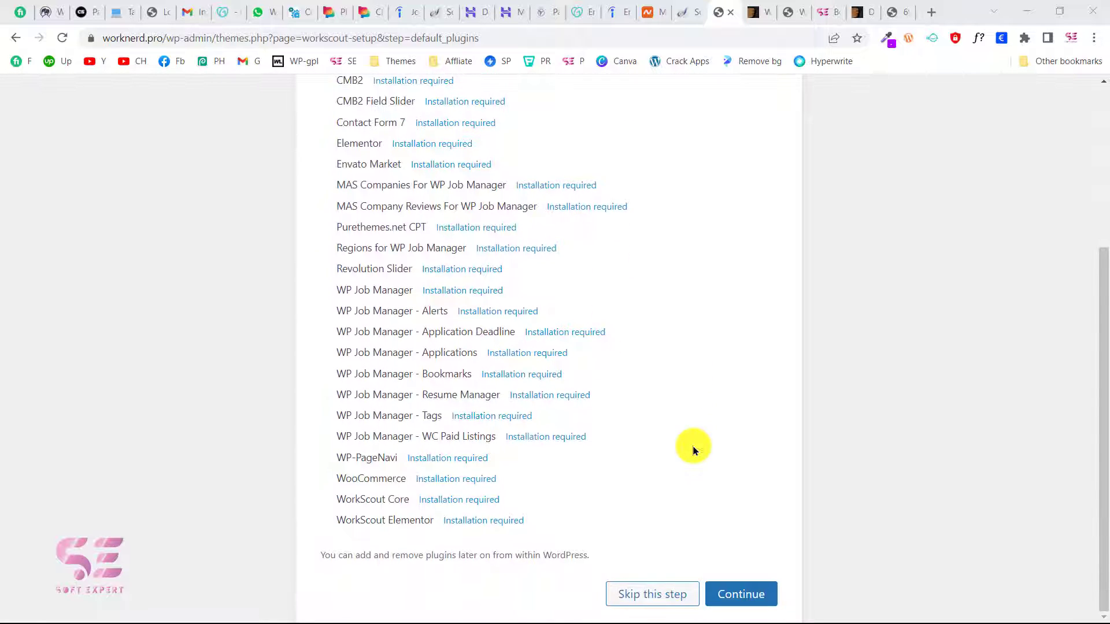
{"action": "left_click", "coordinate": [759, 592]}
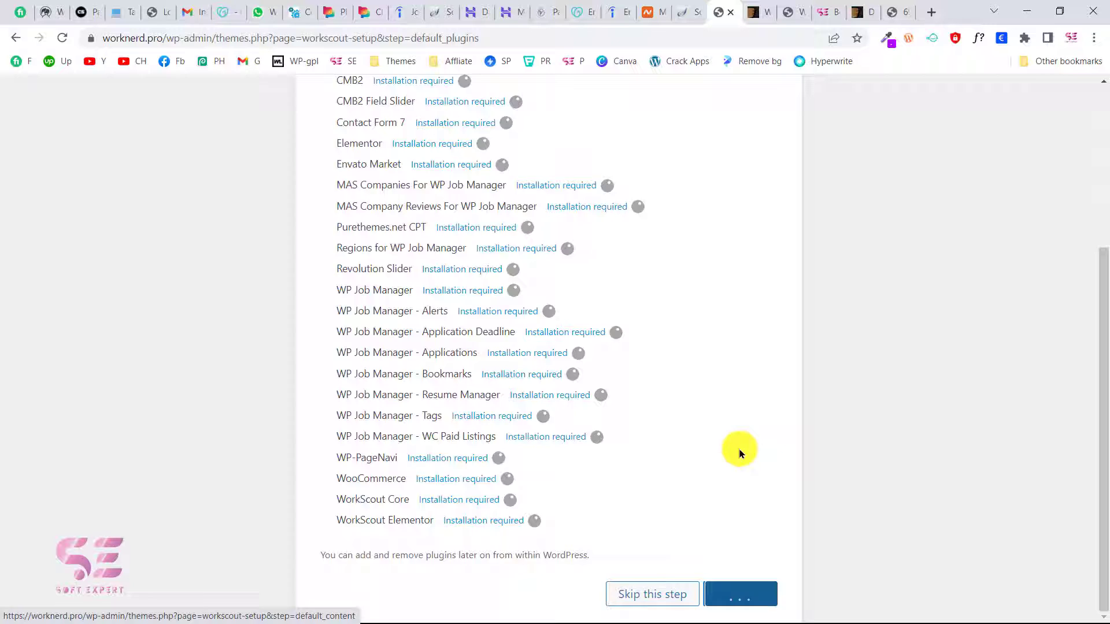
{"action": "scroll", "coordinate": [520, 260], "scroll_direction": "up", "scroll_amount": 1}
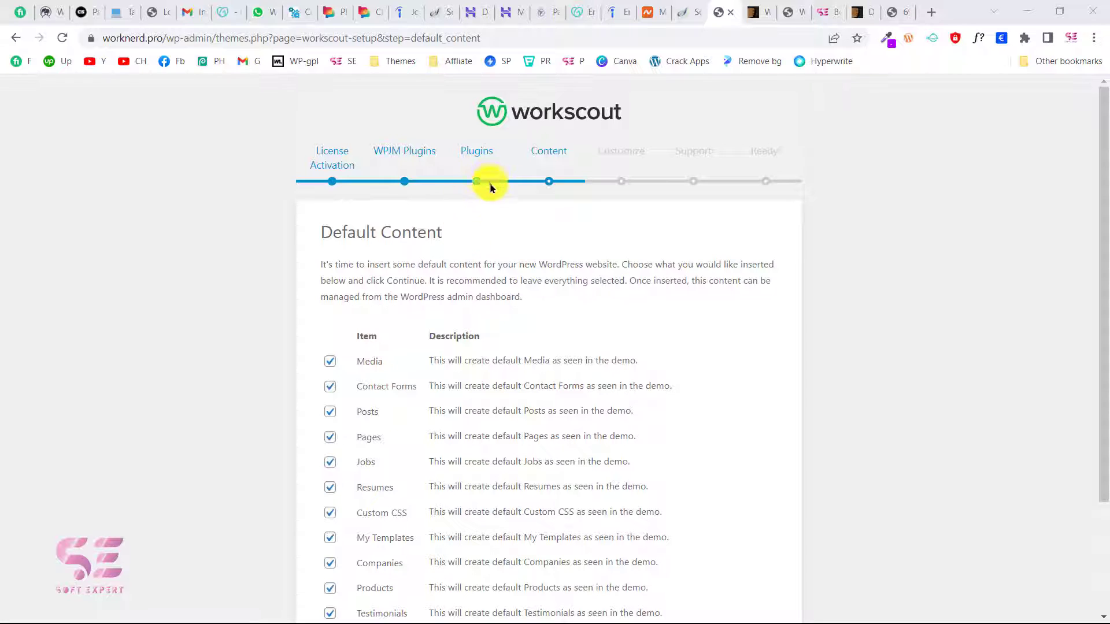
- Leave every Default Content item checked and start importing the WorkScout demo content
{"action": "scroll", "coordinate": [541, 317], "scroll_direction": "down", "scroll_amount": 2}
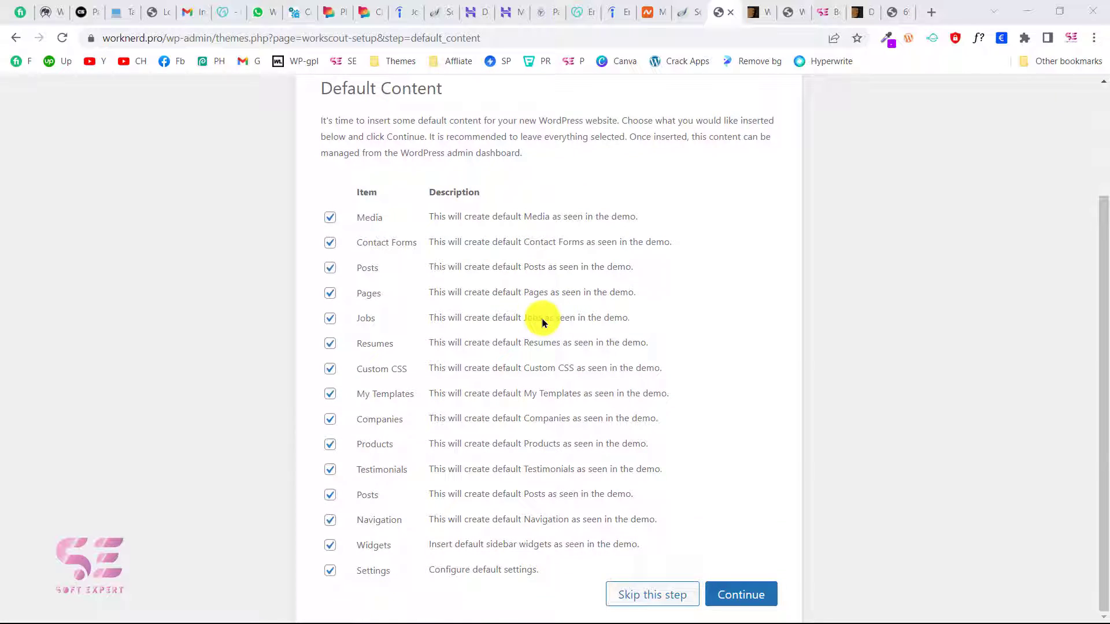
{"action": "scroll", "coordinate": [498, 293], "scroll_direction": "up", "scroll_amount": 1}
{"action": "scroll", "coordinate": [655, 354], "scroll_direction": "down", "scroll_amount": 1}
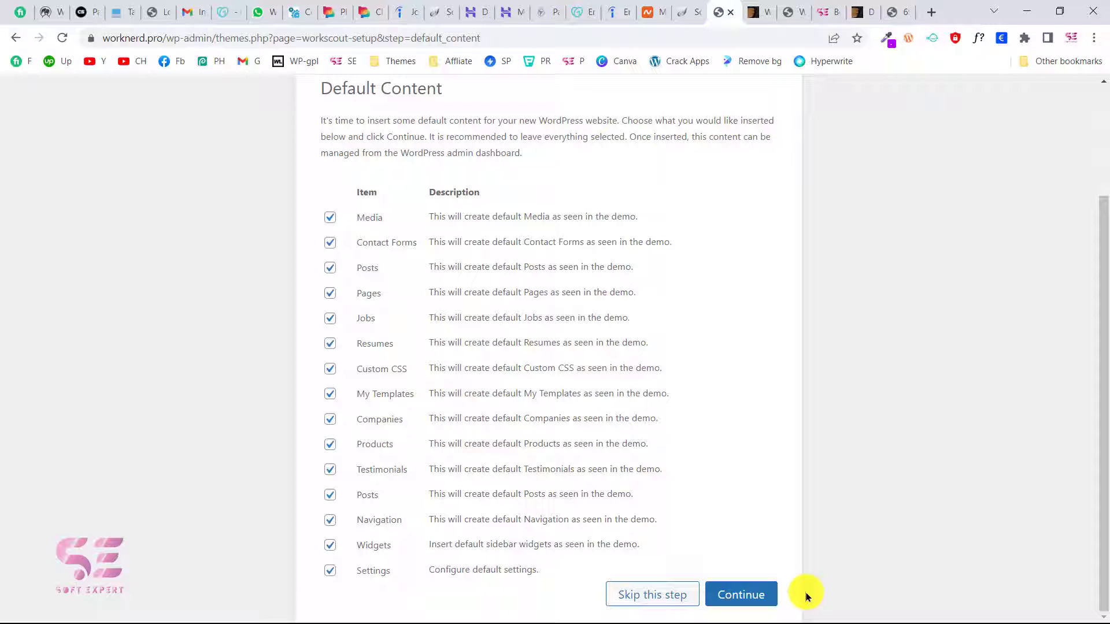
{"action": "left_click", "coordinate": [742, 595]}
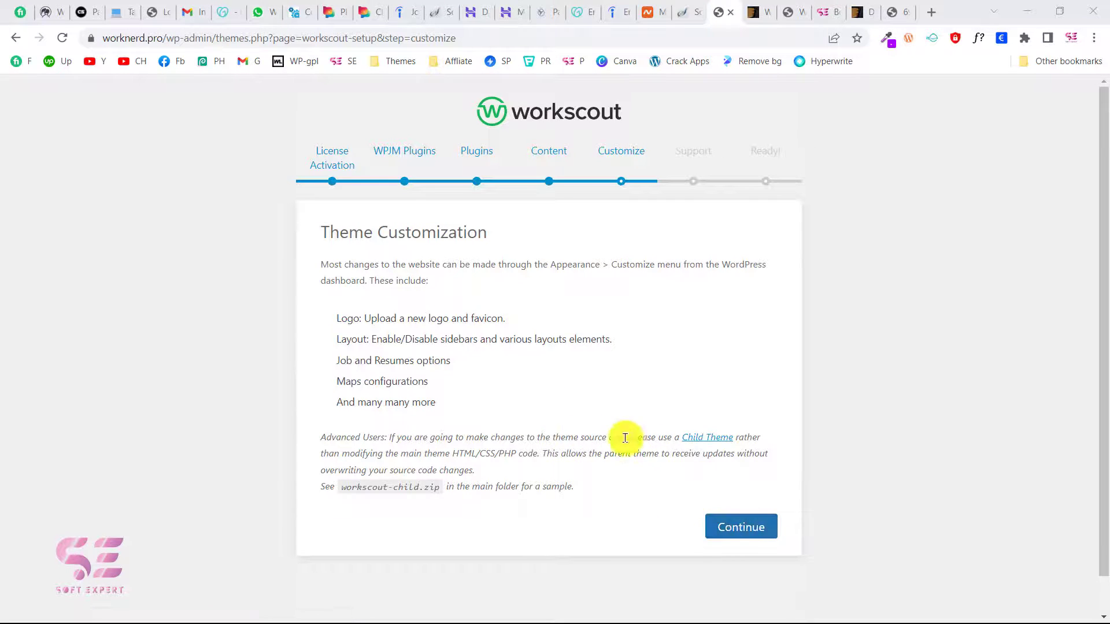
- Continue past Theme Customization, agree to Help and Support terms, and return to the Dashboard
{"action": "left_click", "coordinate": [726, 526]}
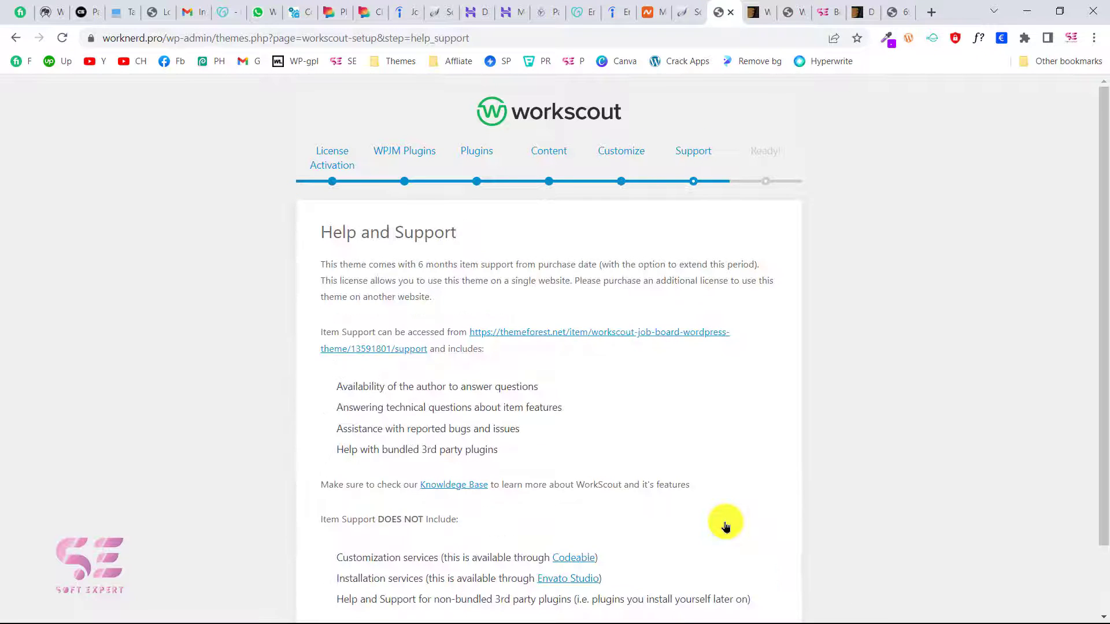
{"action": "scroll", "coordinate": [628, 386], "scroll_direction": "down", "scroll_amount": 1}
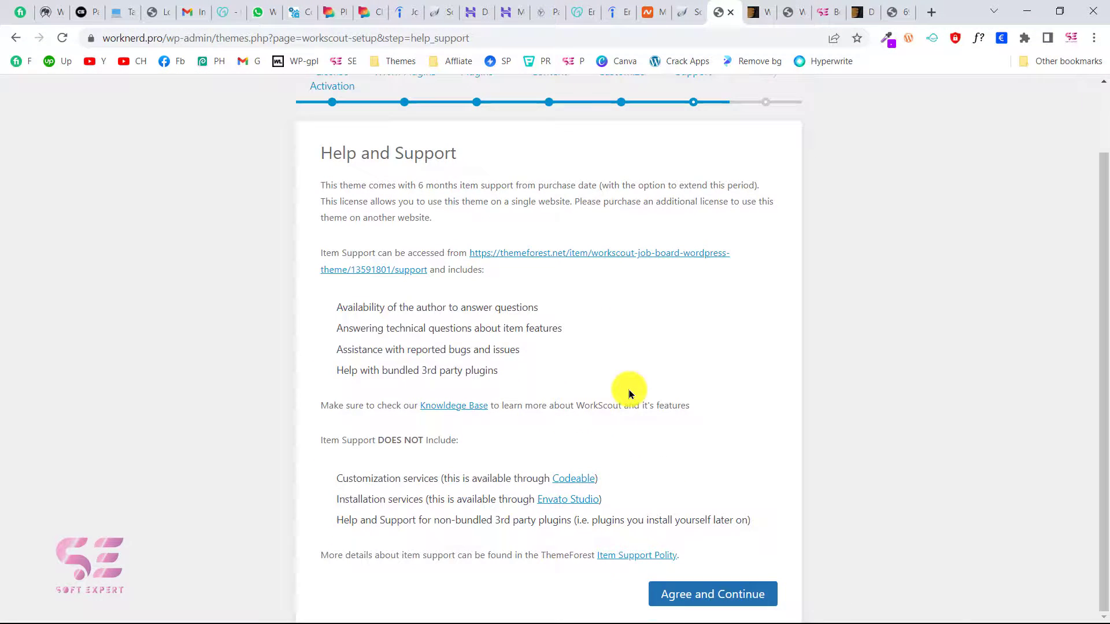
{"action": "left_click", "coordinate": [688, 600]}
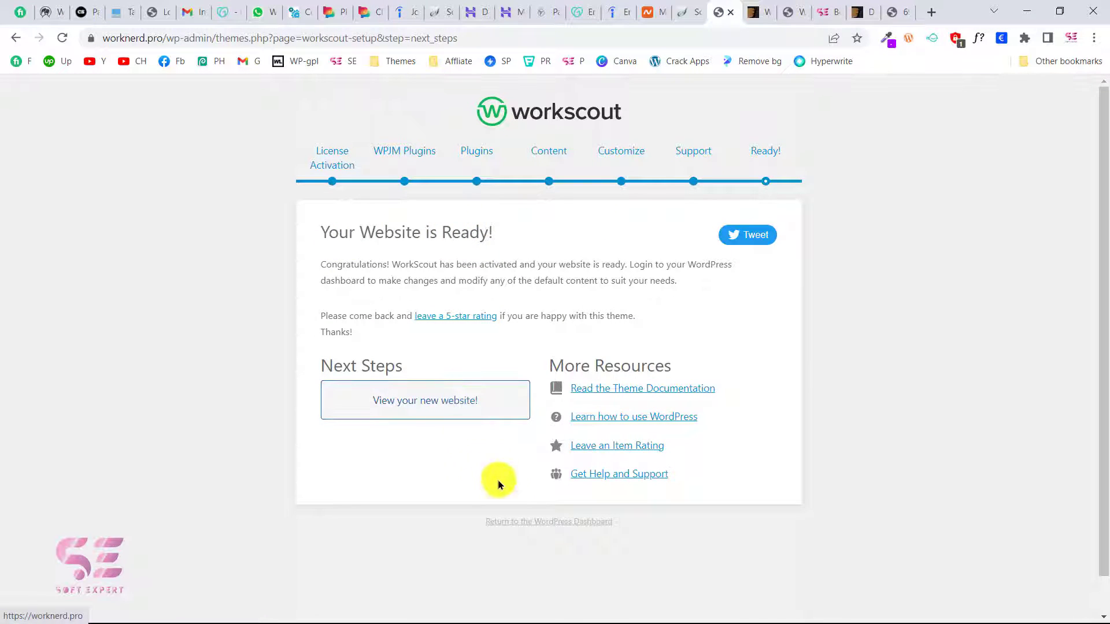
{"action": "left_click", "coordinate": [528, 523]}
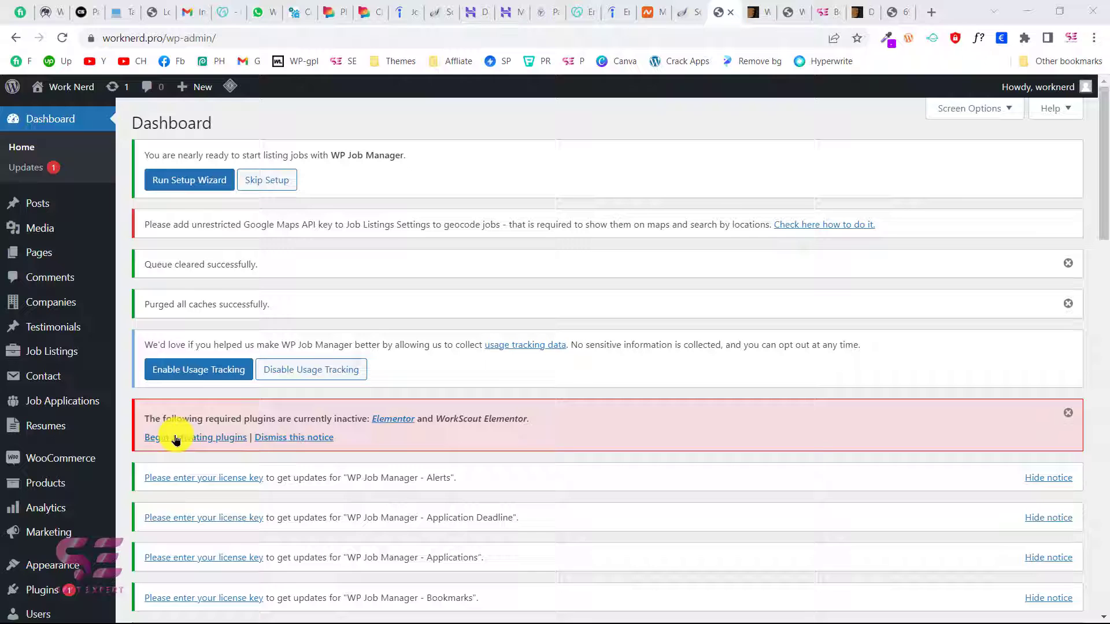
- Bulk-activate the required Elementor and WorkScout Elementor plugins
{"action": "left_click", "coordinate": [186, 439]}
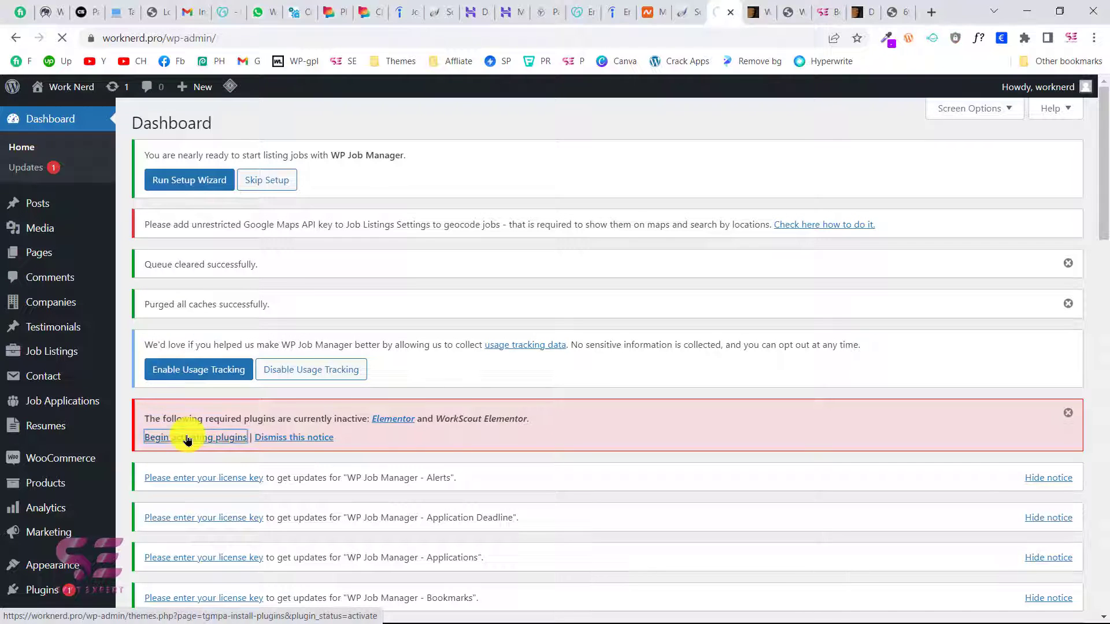
{"action": "scroll", "coordinate": [406, 408], "scroll_direction": "down", "scroll_amount": 8}
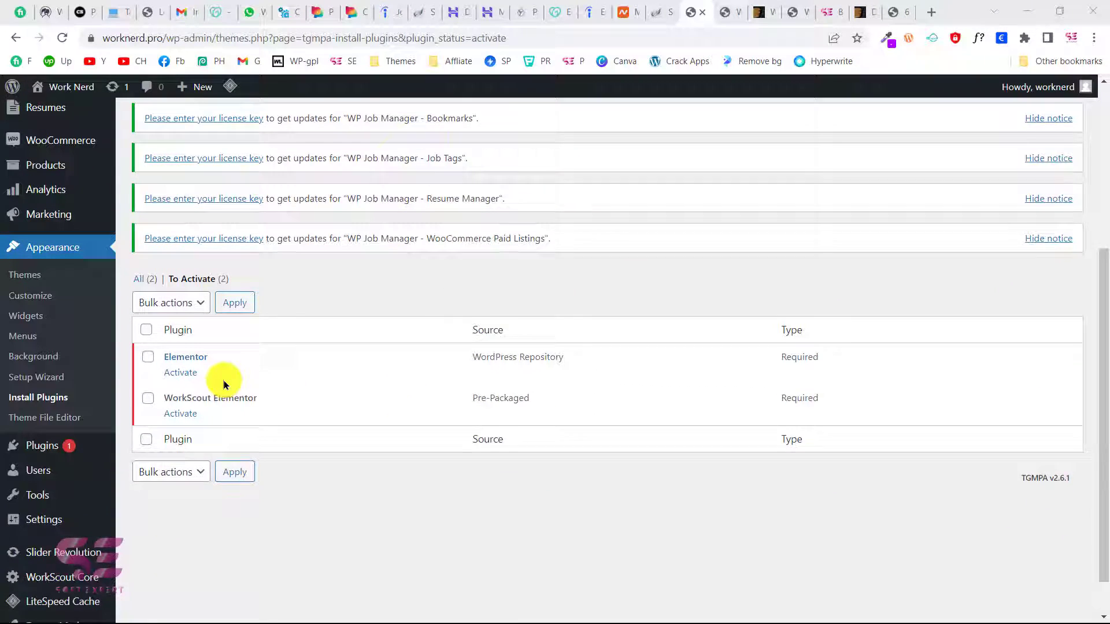
{"action": "left_click", "coordinate": [147, 303]}
{"action": "left_click", "coordinate": [181, 284]}
{"action": "left_click", "coordinate": [162, 325]}
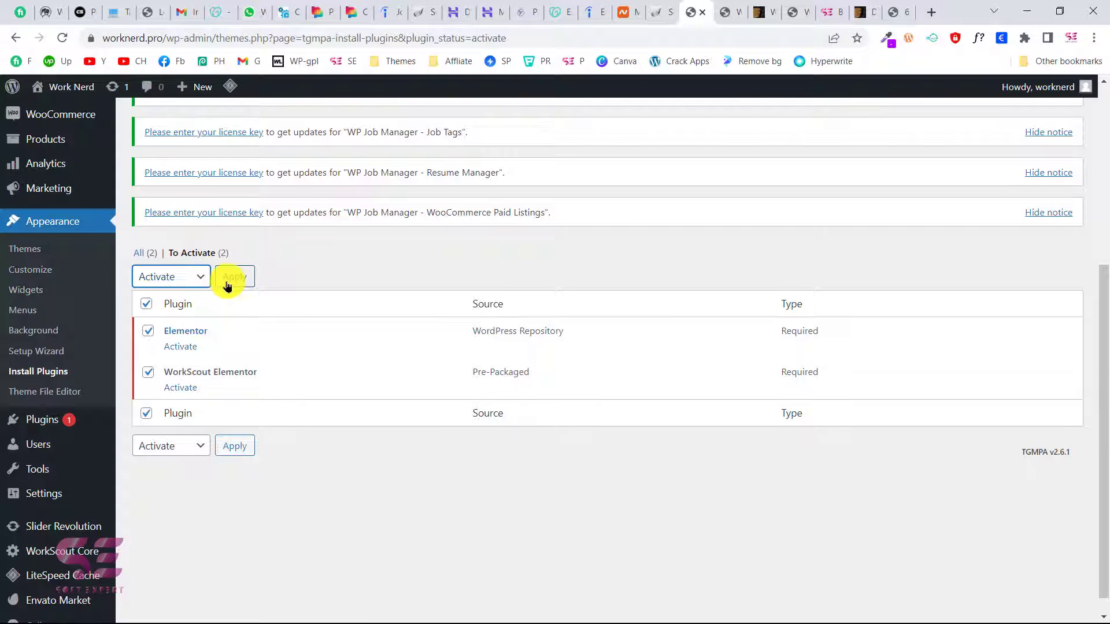
{"action": "left_click", "coordinate": [231, 285]}
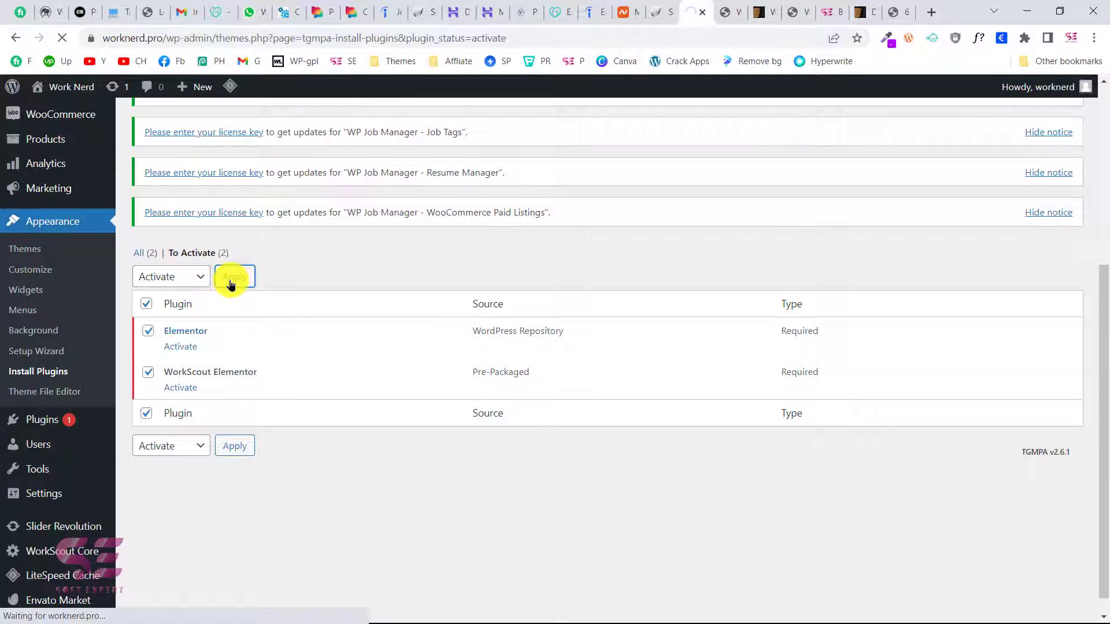
- Open the live site in a new browser tab from the site name
{"action": "scroll", "coordinate": [313, 323], "scroll_direction": "up", "scroll_amount": 5}
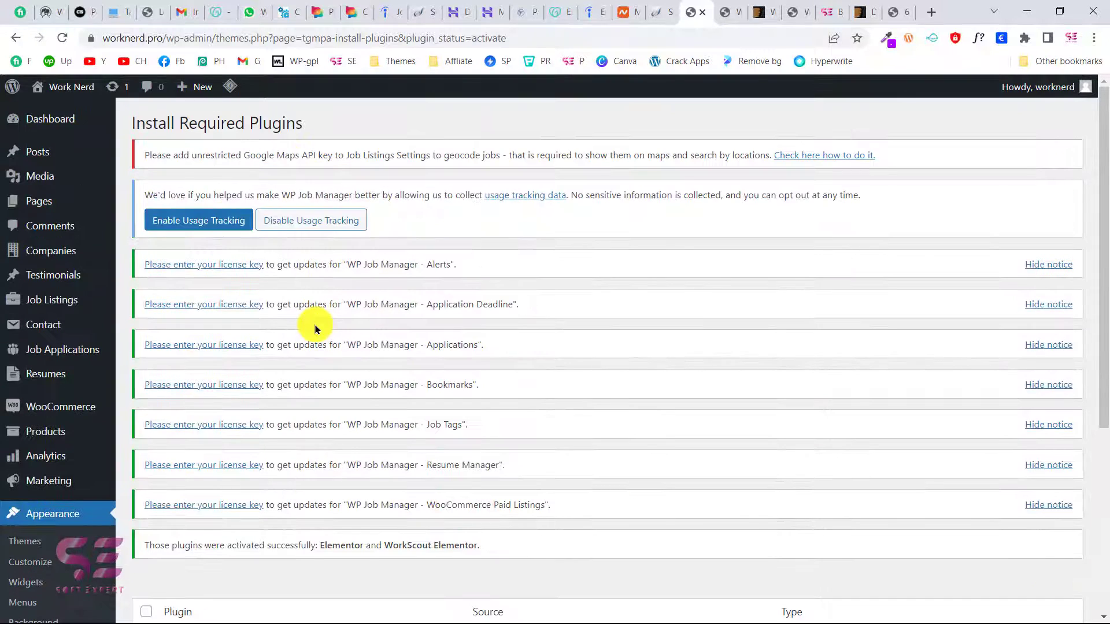
{"action": "right_click", "coordinate": [82, 88]}
{"action": "left_click", "coordinate": [98, 95]}
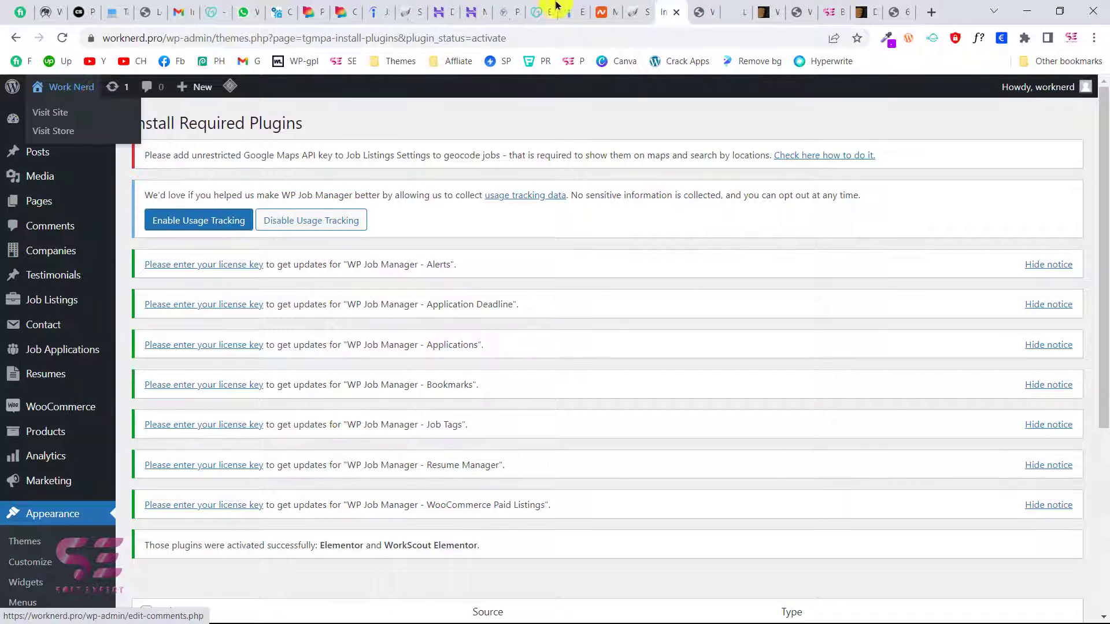
- Scroll the front-end homepage through its categories and Recent Jobs sections
{"action": "left_click", "coordinate": [732, 14]}
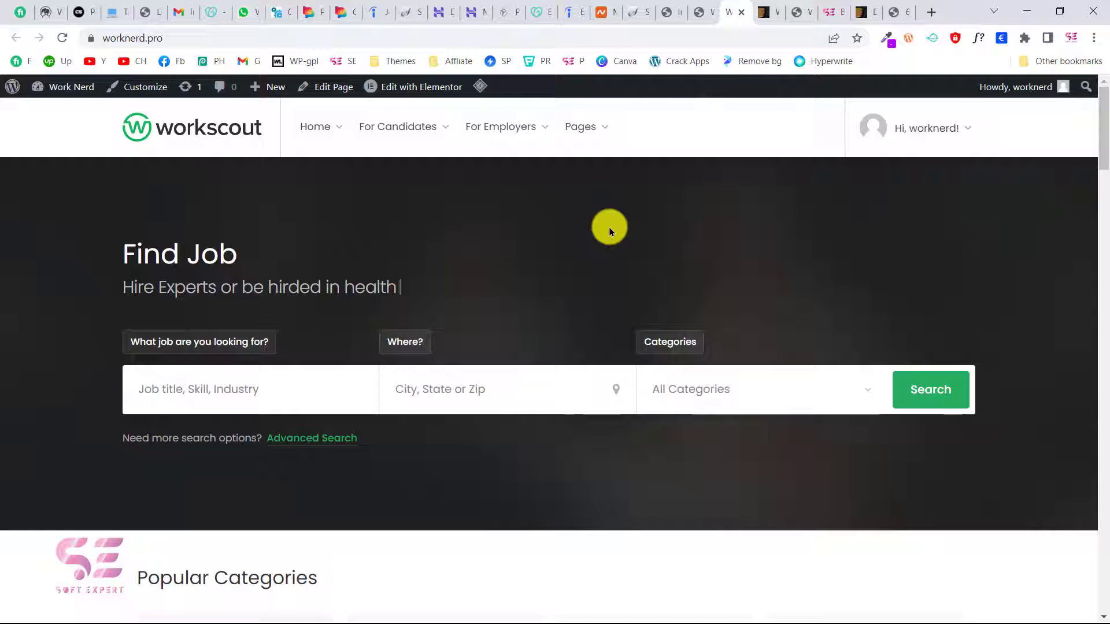
{"action": "scroll", "coordinate": [417, 237], "scroll_direction": "down", "scroll_amount": 2}
{"action": "scroll", "coordinate": [376, 225], "scroll_direction": "up", "scroll_amount": 2}
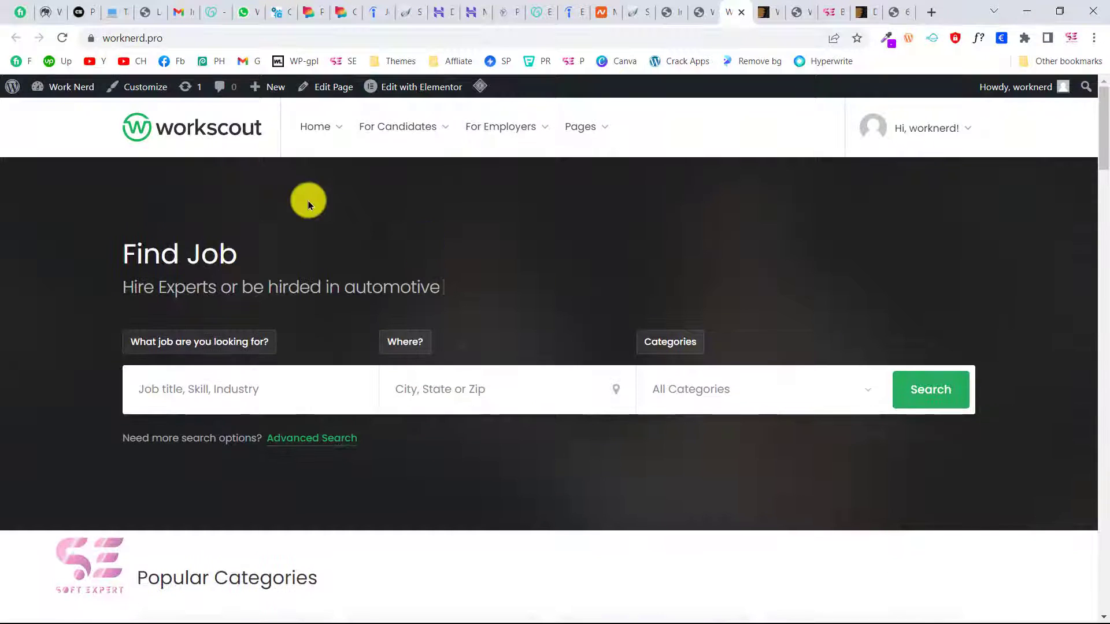
{"action": "mouse_move", "coordinate": [317, 134]}
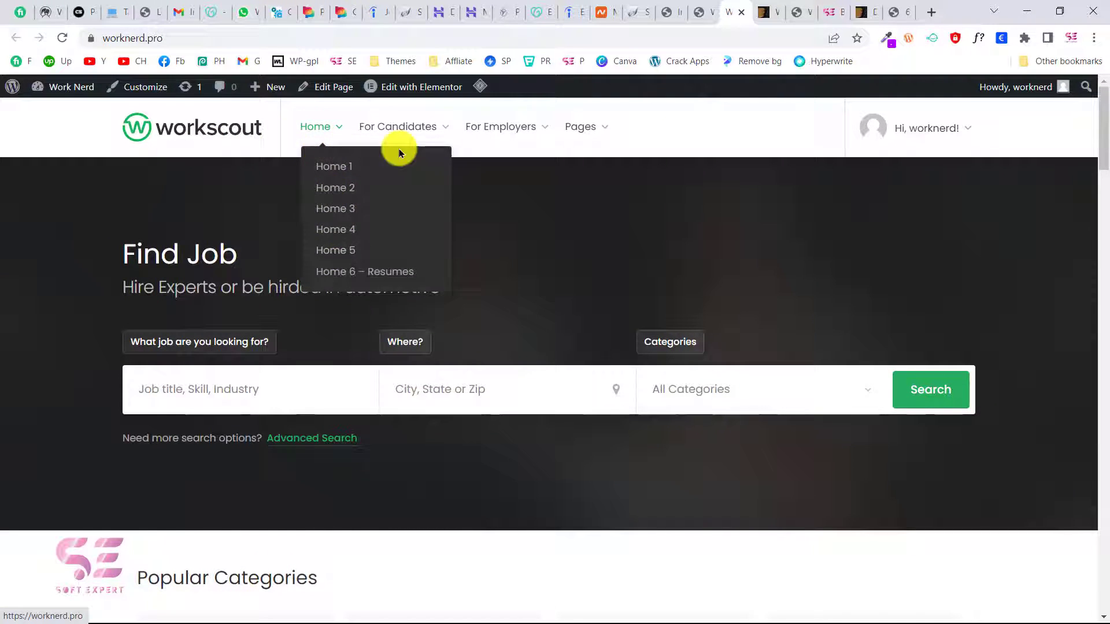
{"action": "mouse_move", "coordinate": [404, 166]}
{"action": "scroll", "coordinate": [621, 282], "scroll_direction": "down", "scroll_amount": 4}
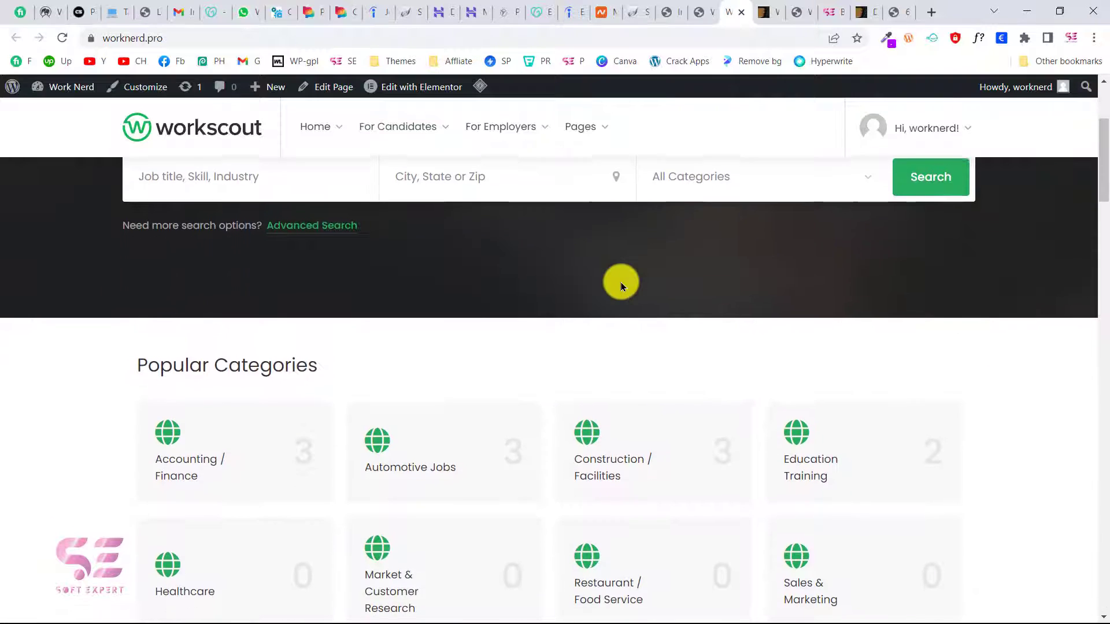
{"action": "scroll", "coordinate": [574, 329], "scroll_direction": "down", "scroll_amount": 14}
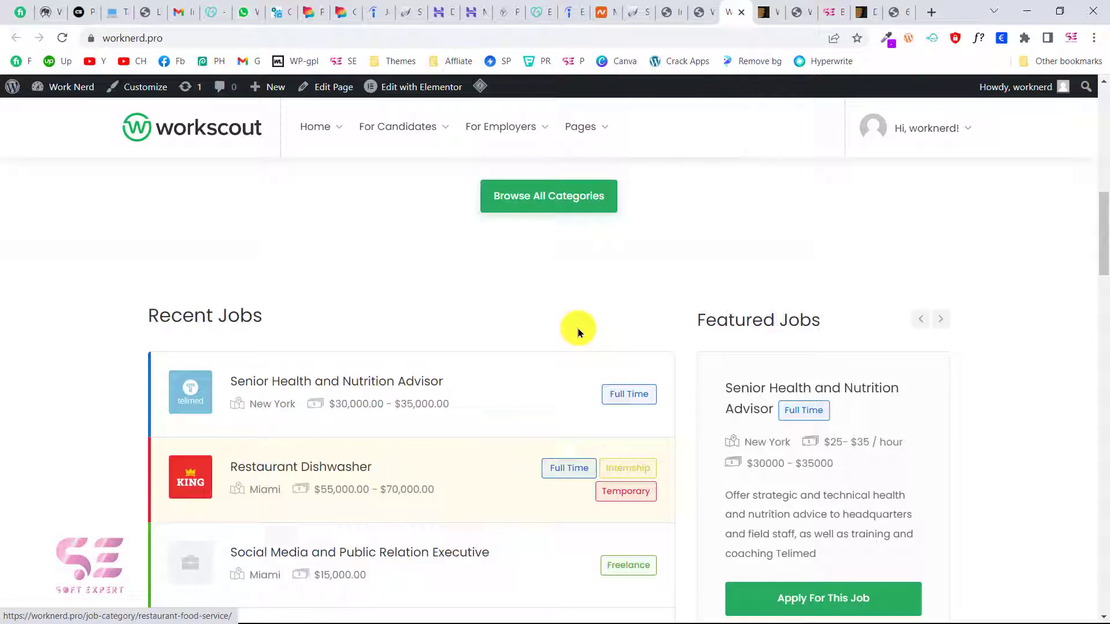
{"action": "scroll", "coordinate": [576, 327], "scroll_direction": "down", "scroll_amount": 12}
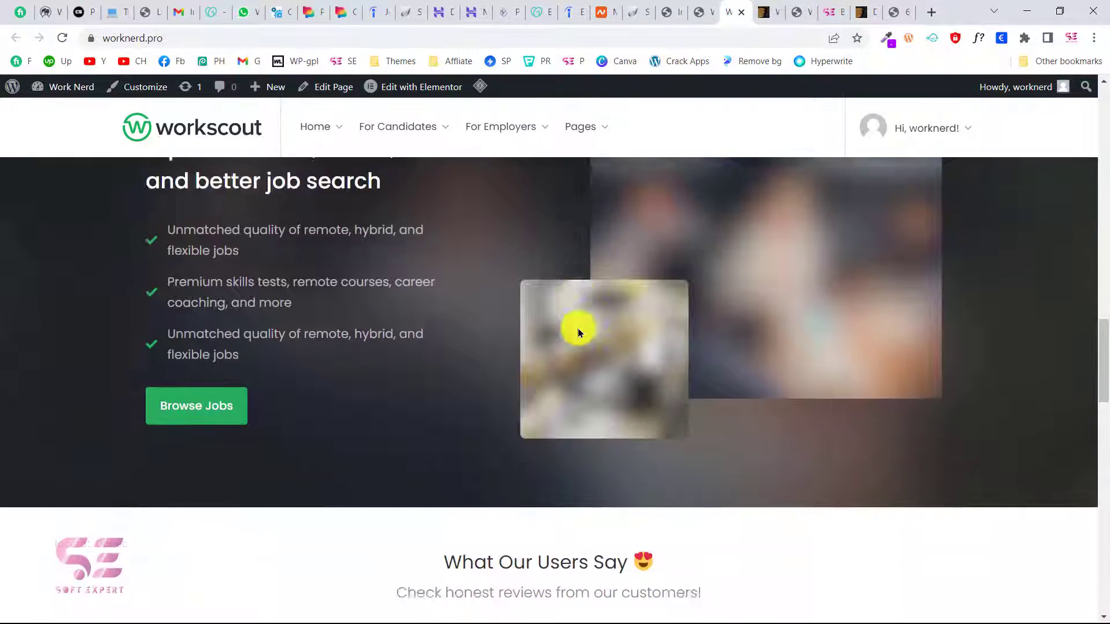
{"action": "scroll", "coordinate": [601, 247], "scroll_direction": "up", "scroll_amount": 3}
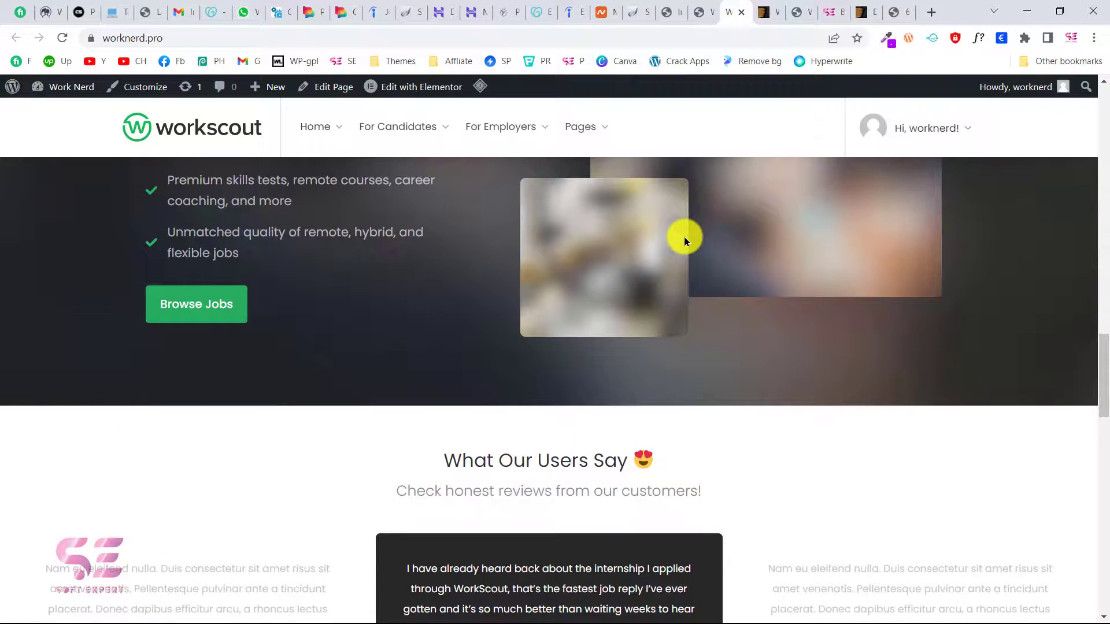
{"action": "scroll", "coordinate": [684, 241], "scroll_direction": "up", "scroll_amount": 2}
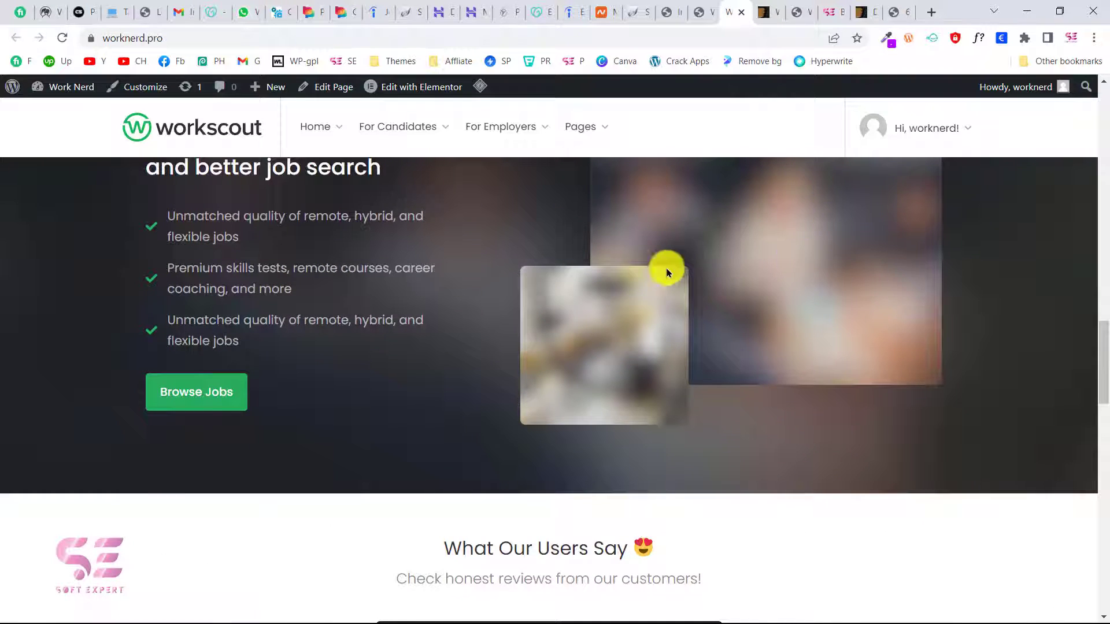
{"action": "scroll", "coordinate": [716, 370], "scroll_direction": "down", "scroll_amount": 9}
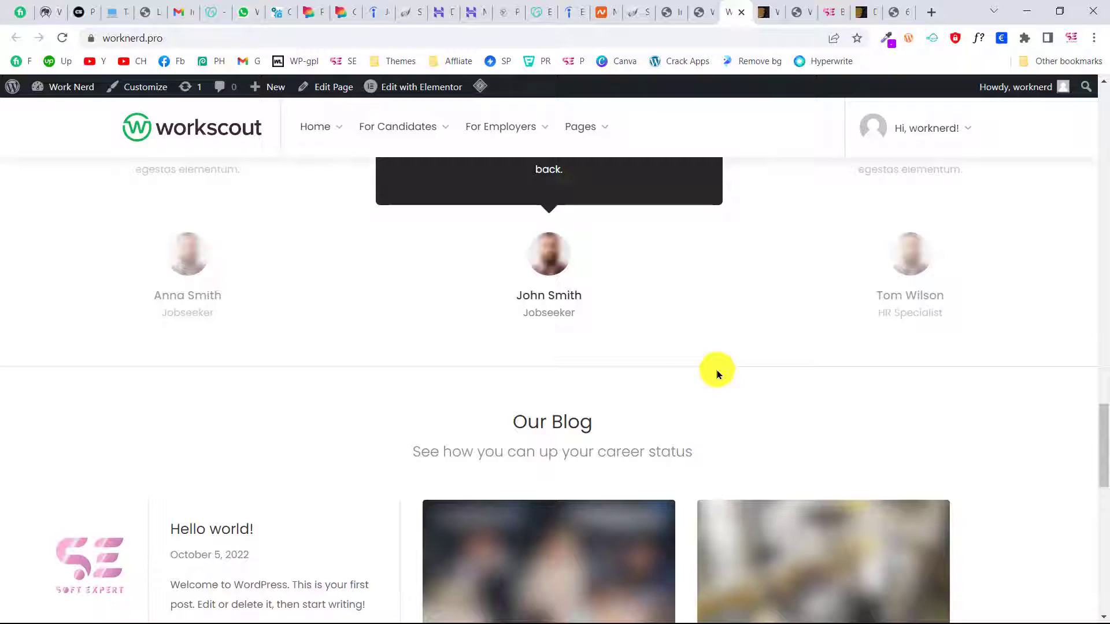
{"action": "scroll", "coordinate": [716, 374], "scroll_direction": "down", "scroll_amount": 12}
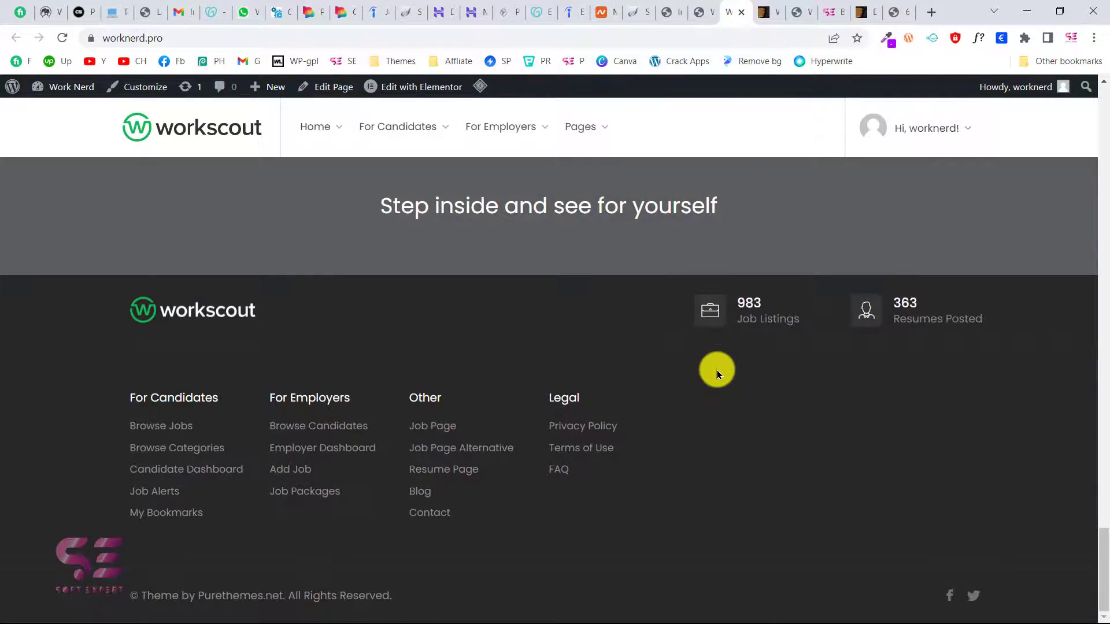
{"action": "scroll", "coordinate": [717, 373], "scroll_direction": "up", "scroll_amount": 10}
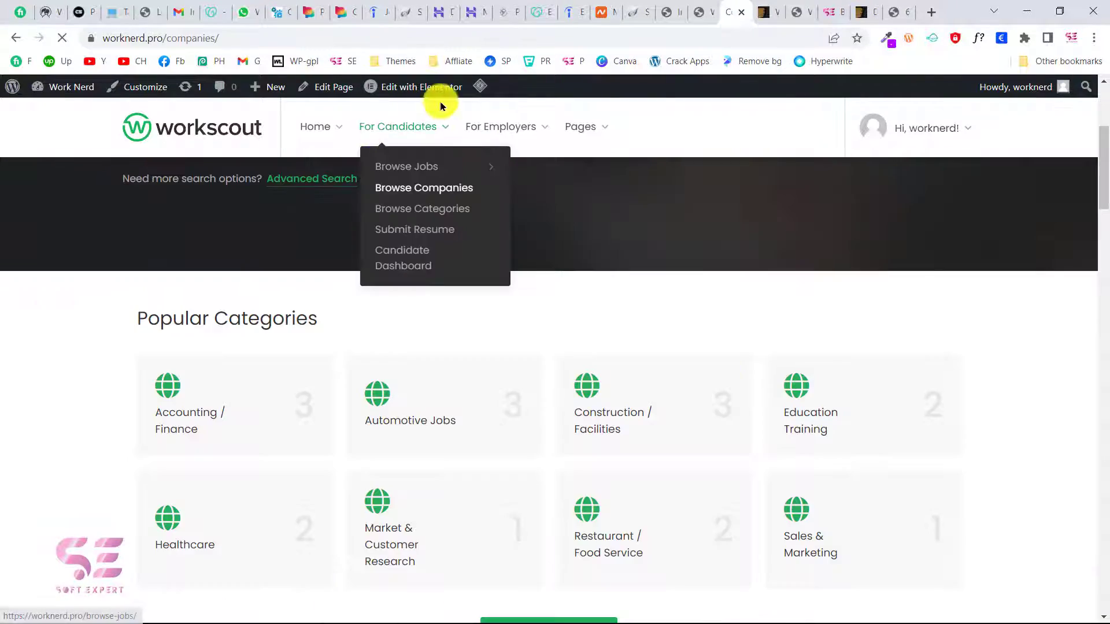
- Visit the companies listing page, then return to the homepage and scroll through it again
{"action": "left_click", "coordinate": [421, 186]}
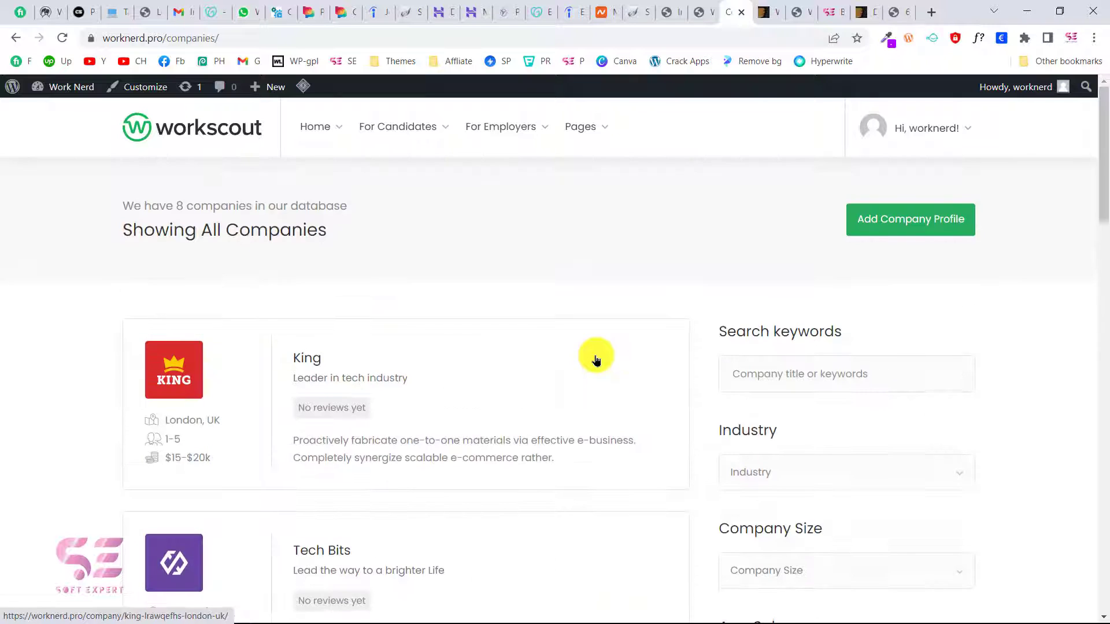
{"action": "left_click", "coordinate": [255, 137]}
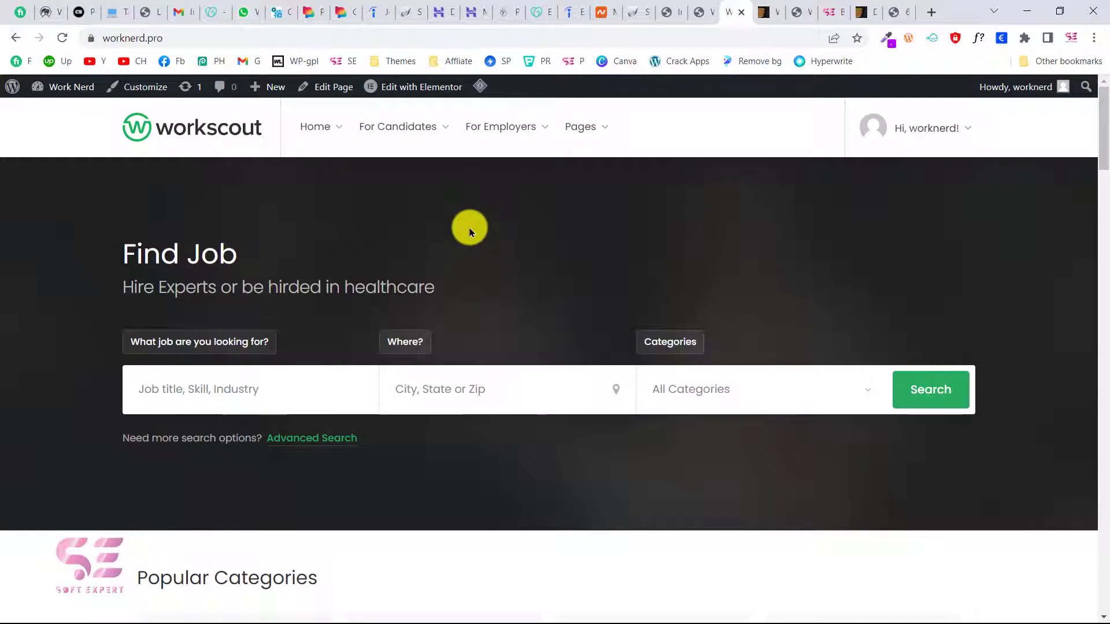
{"action": "mouse_move", "coordinate": [349, 133]}
{"action": "scroll", "coordinate": [614, 251], "scroll_direction": "down", "scroll_amount": 2}
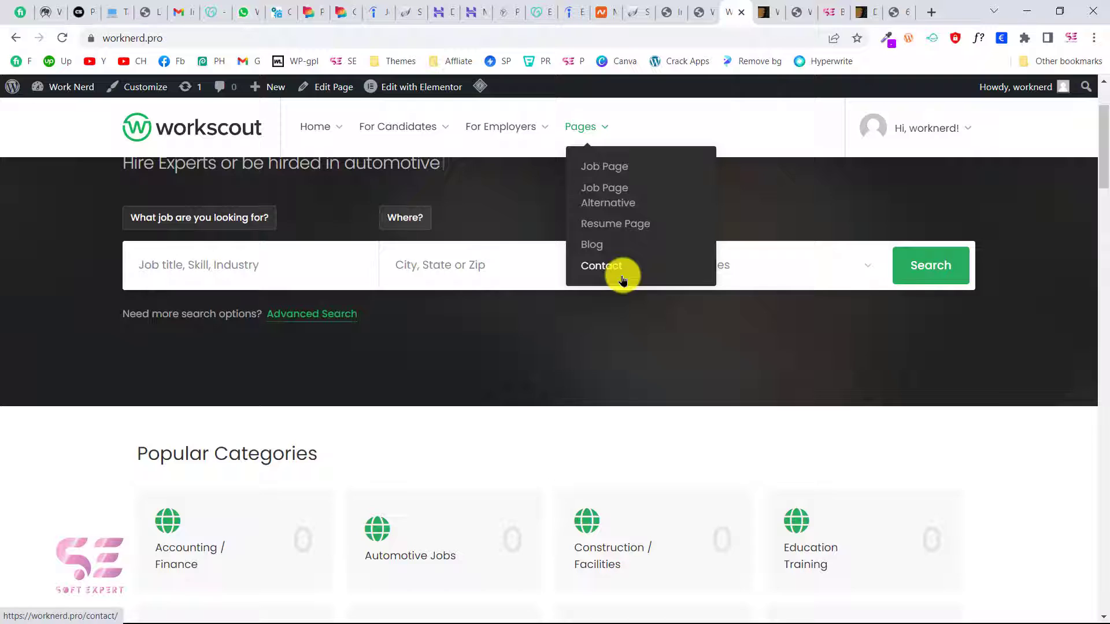
{"action": "scroll", "coordinate": [563, 365], "scroll_direction": "down", "scroll_amount": 5}
{"action": "scroll", "coordinate": [564, 365], "scroll_direction": "up", "scroll_amount": 7}
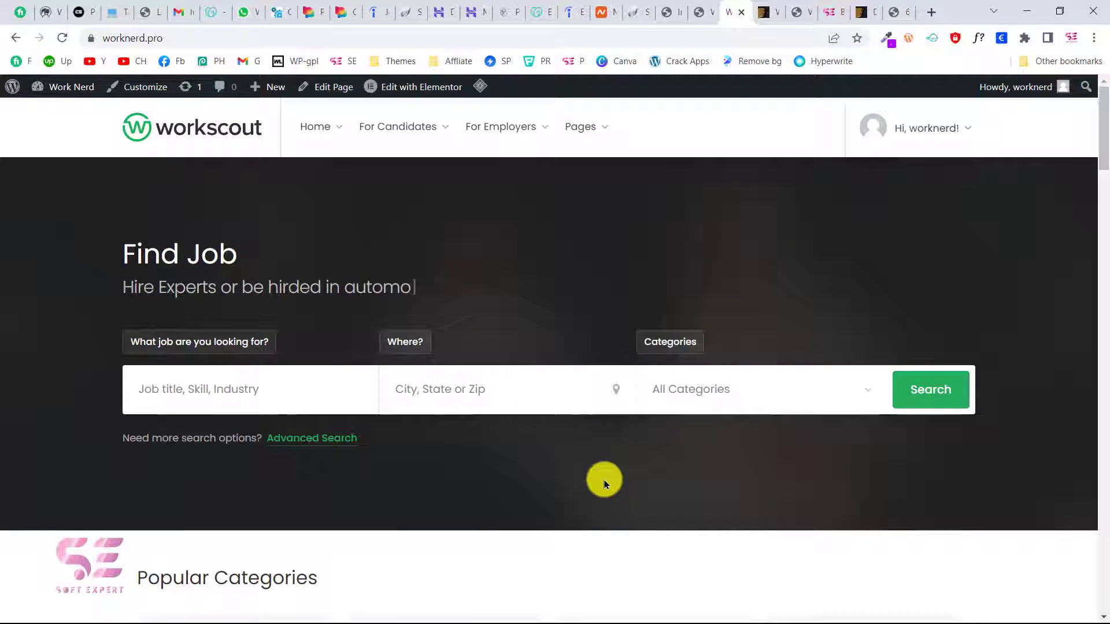
{"action": "scroll", "coordinate": [603, 480], "scroll_direction": "down", "scroll_amount": 5}
{"action": "scroll", "coordinate": [602, 479], "scroll_direction": "down", "scroll_amount": 3}
{"action": "scroll", "coordinate": [609, 424], "scroll_direction": "down", "scroll_amount": 8}
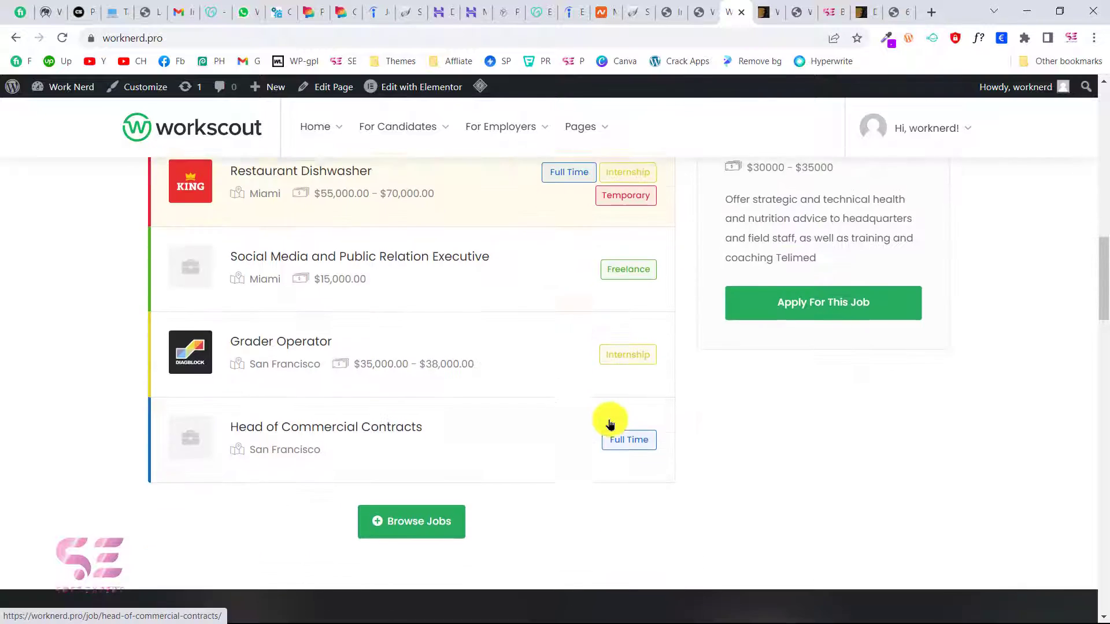
{"action": "scroll", "coordinate": [610, 425], "scroll_direction": "up", "scroll_amount": 12}
{"action": "scroll", "coordinate": [610, 425], "scroll_direction": "up", "scroll_amount": 3}
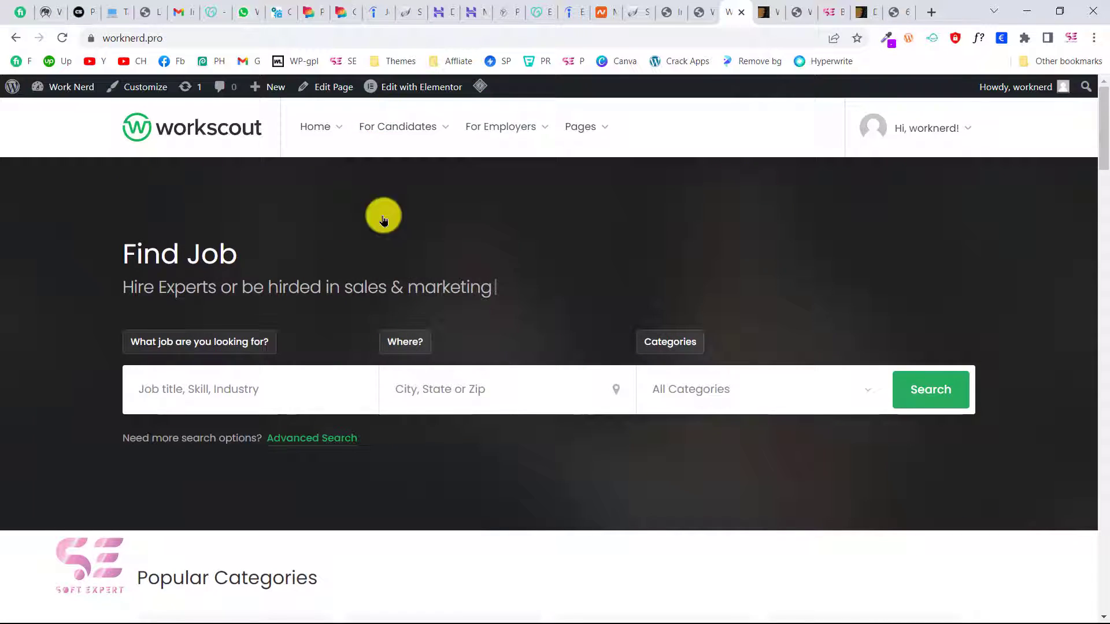
- Open the homepage with Edit with Elementor from the admin bar
{"action": "mouse_move", "coordinate": [406, 110]}
{"action": "mouse_move", "coordinate": [391, 87]}
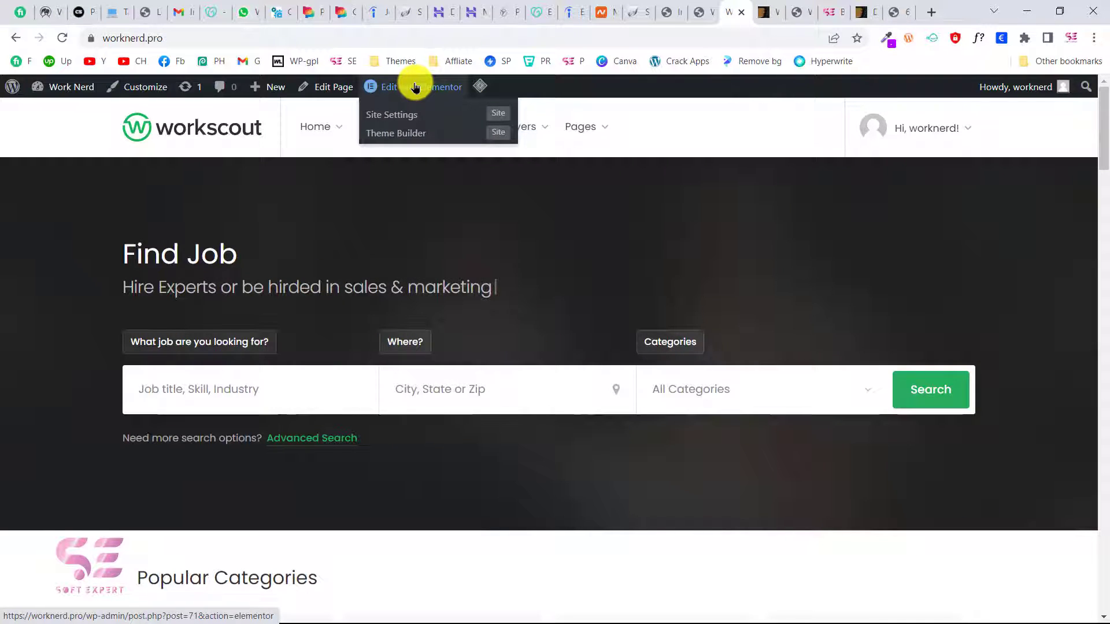
{"action": "scroll", "coordinate": [663, 349], "scroll_direction": "down", "scroll_amount": 12}
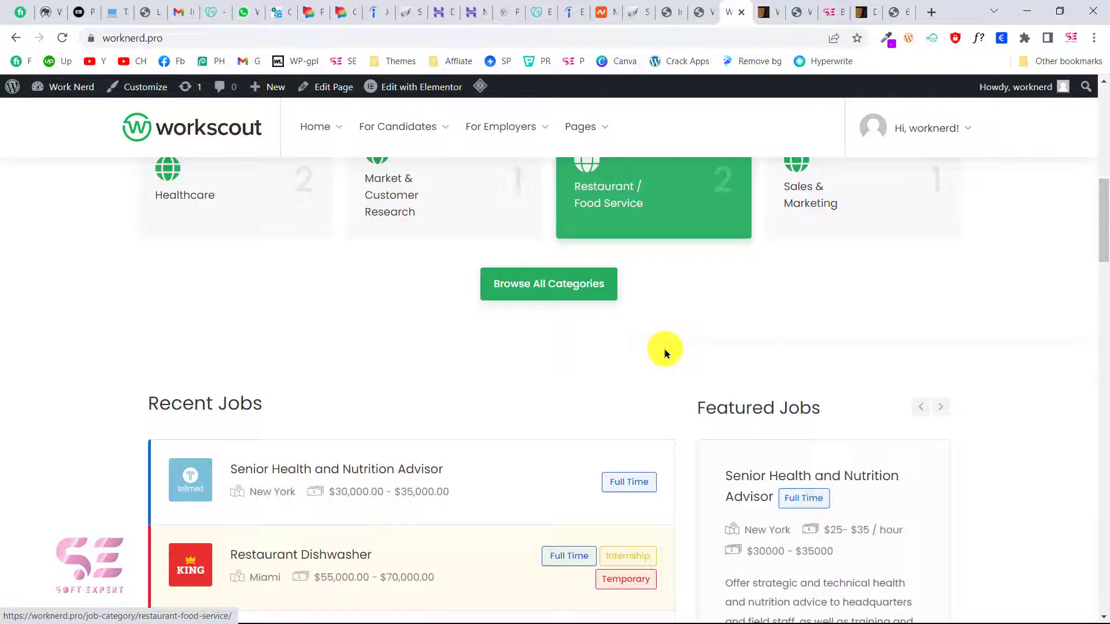
{"action": "scroll", "coordinate": [663, 348], "scroll_direction": "up", "scroll_amount": 12}
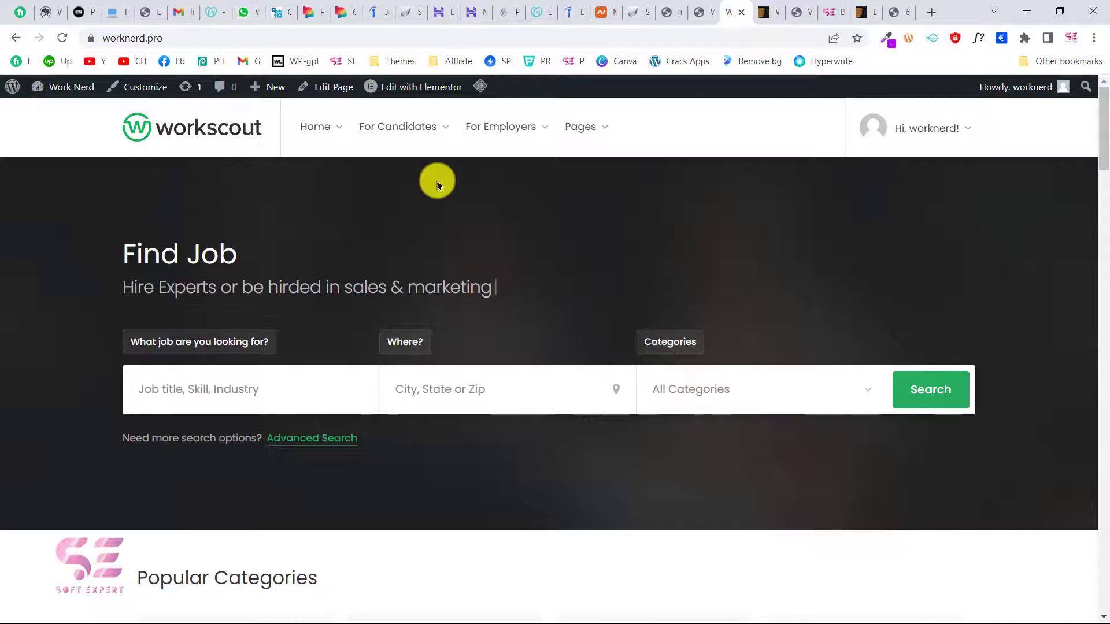
{"action": "left_click", "coordinate": [395, 89]}
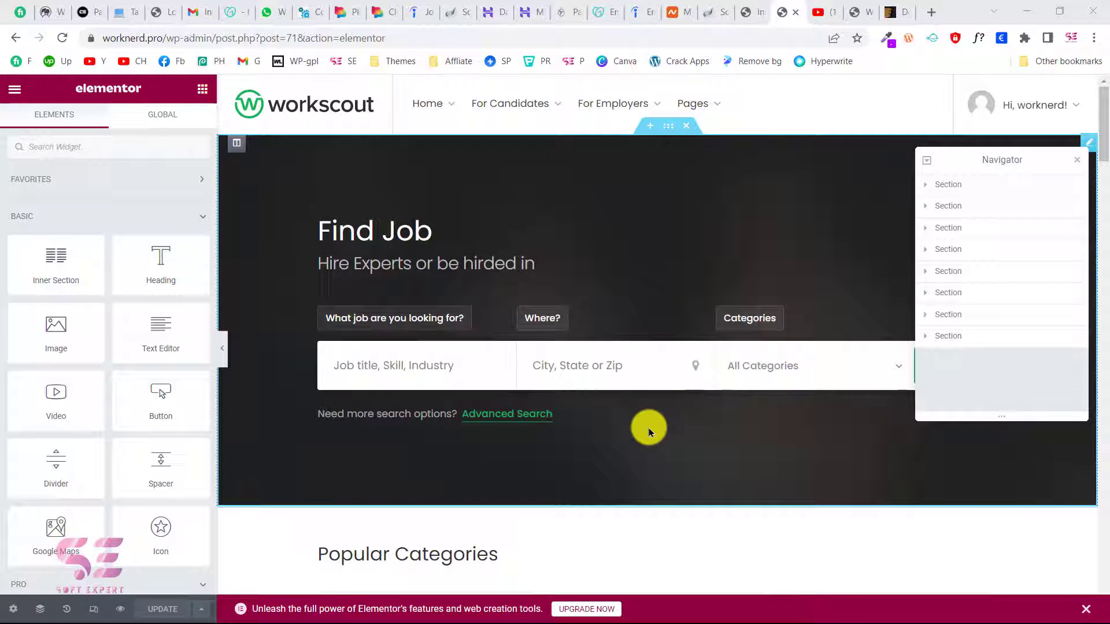
- Select the Find Job hero section and view its background Style settings
{"action": "scroll", "coordinate": [644, 295], "scroll_direction": "down", "scroll_amount": 3}
{"action": "scroll", "coordinate": [644, 295], "scroll_direction": "up", "scroll_amount": 3}
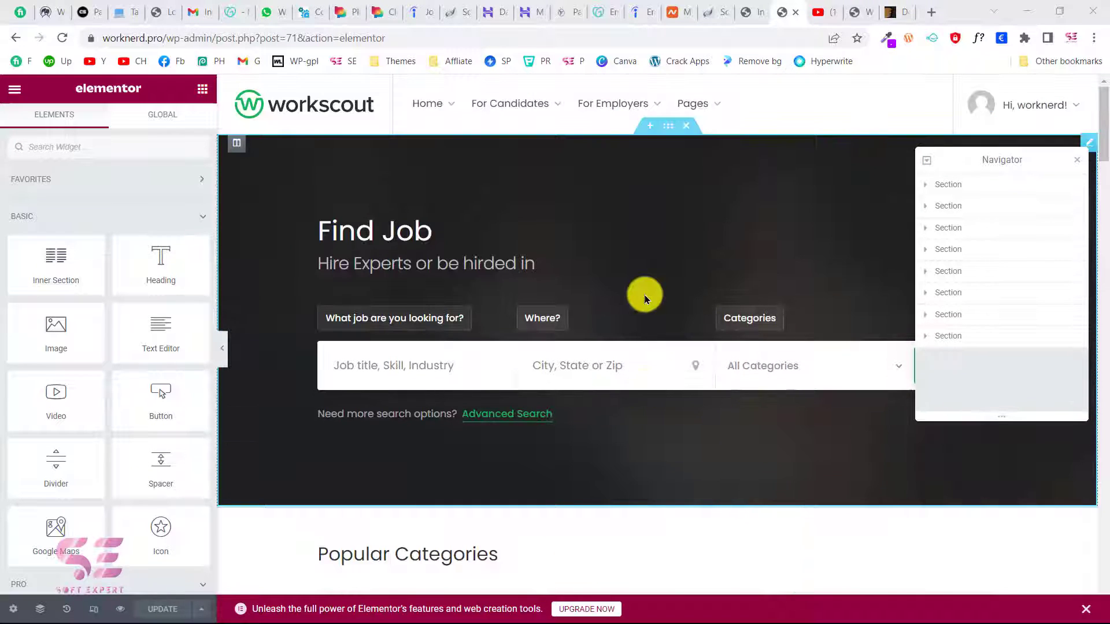
{"action": "left_click", "coordinate": [670, 126]}
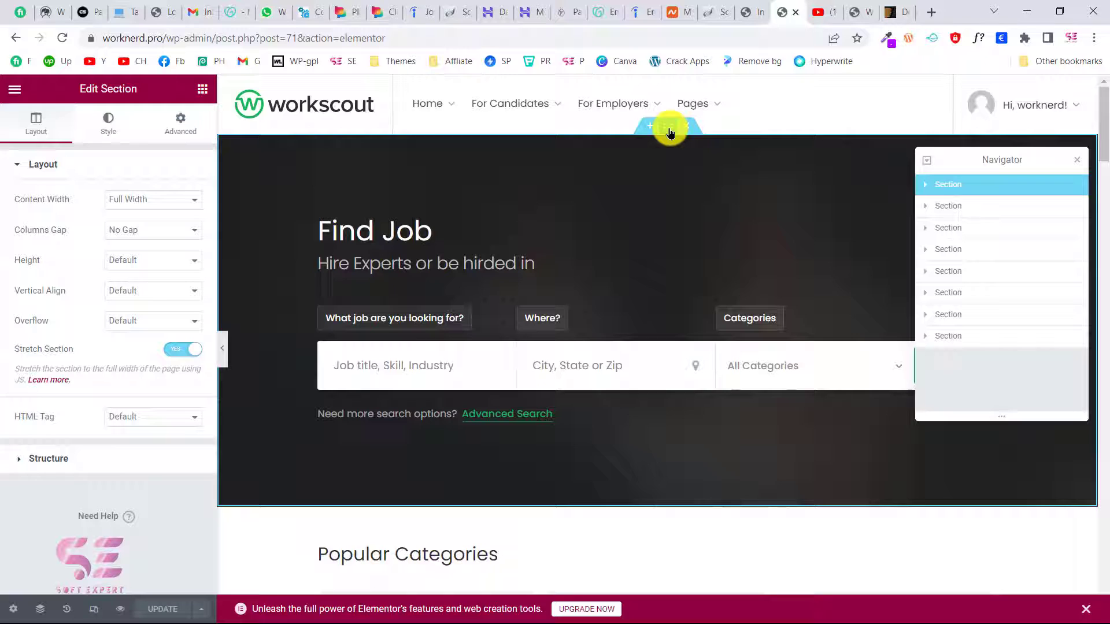
{"action": "left_click", "coordinate": [113, 123]}
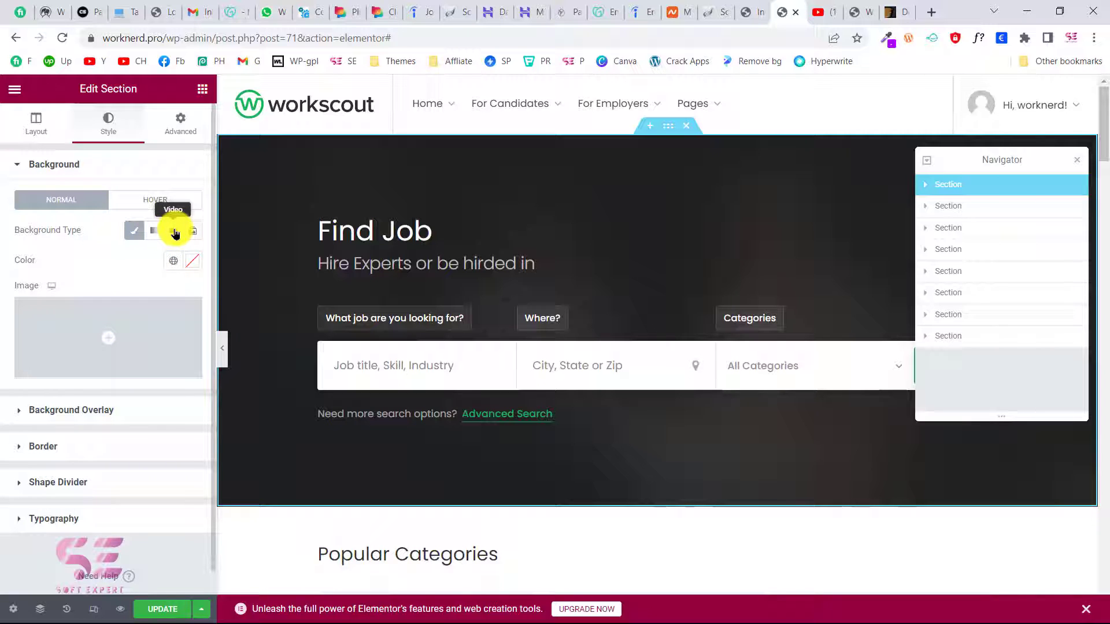
- Select the Popular Categories Taxonomy Grid to view its options, then switch to the YouTube tab
{"action": "scroll", "coordinate": [514, 381], "scroll_direction": "down", "scroll_amount": 5}
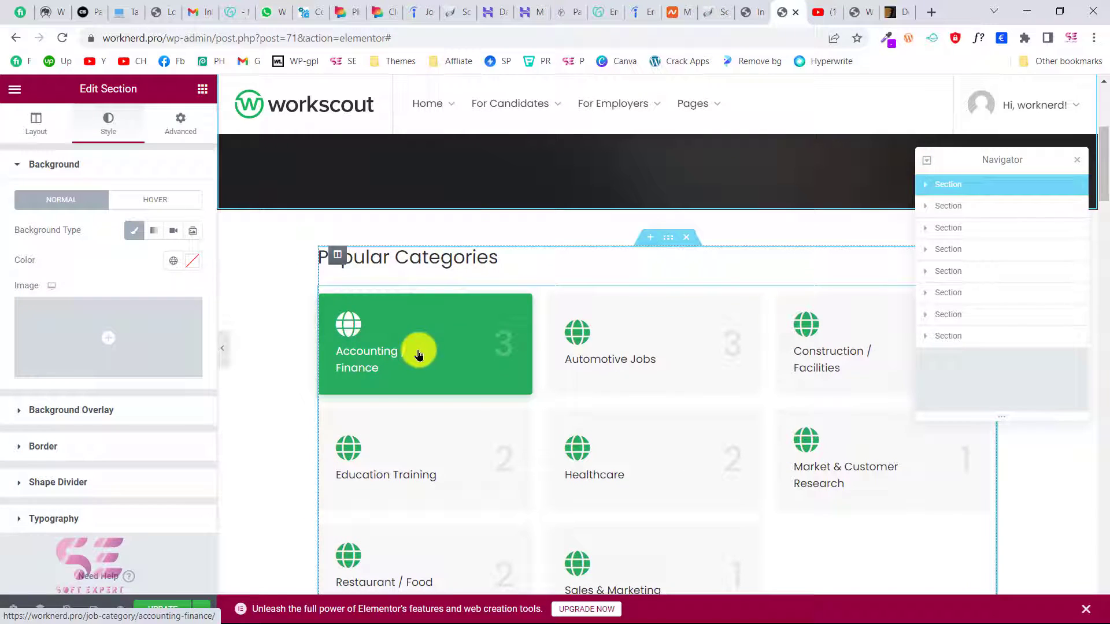
{"action": "left_click", "coordinate": [666, 241]}
{"action": "left_click", "coordinate": [635, 287]}
{"action": "scroll", "coordinate": [434, 266], "scroll_direction": "down", "scroll_amount": 2}
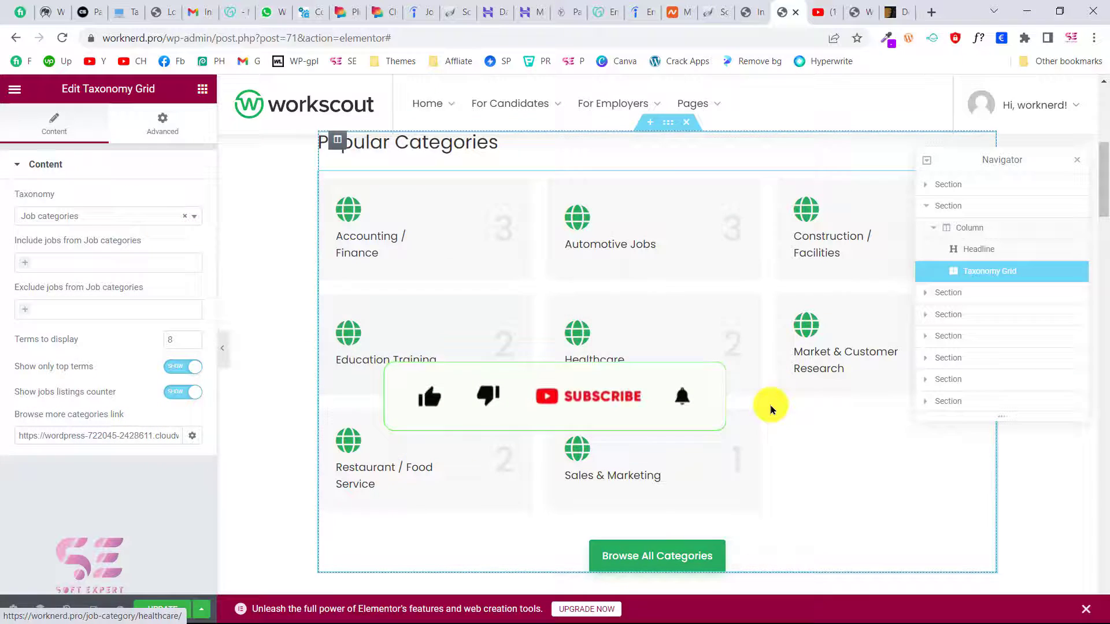
{"action": "scroll", "coordinate": [769, 404], "scroll_direction": "down", "scroll_amount": 5}
{"action": "left_click", "coordinate": [823, 8]}
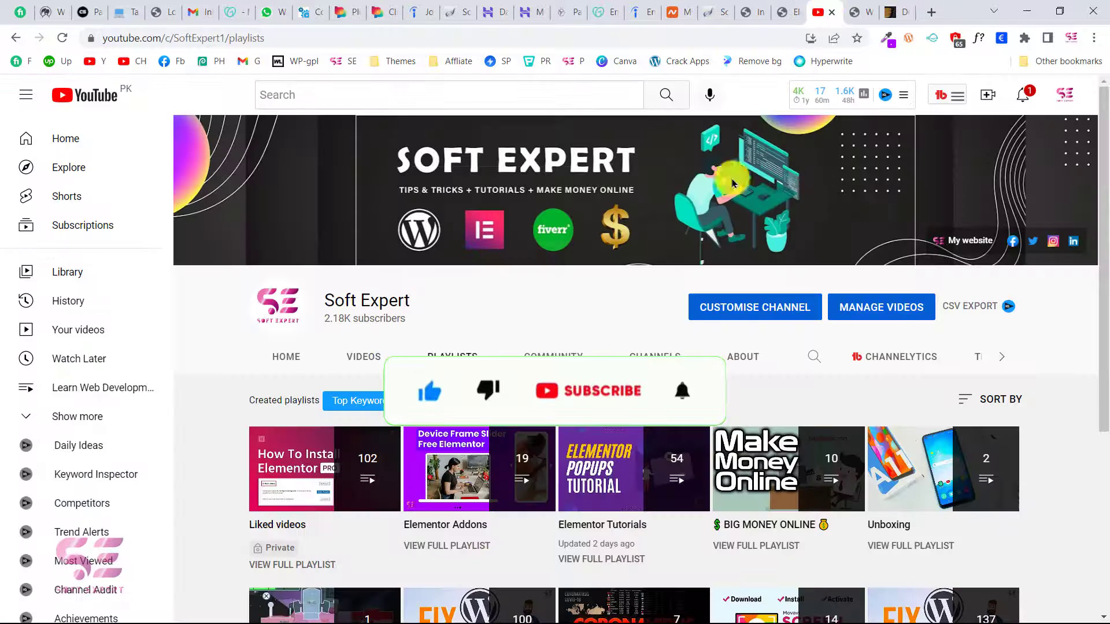
- Return to the worknerd Elementor tab and scroll the preview through Popular Categories
{"action": "scroll", "coordinate": [674, 334], "scroll_direction": "down", "scroll_amount": 1}
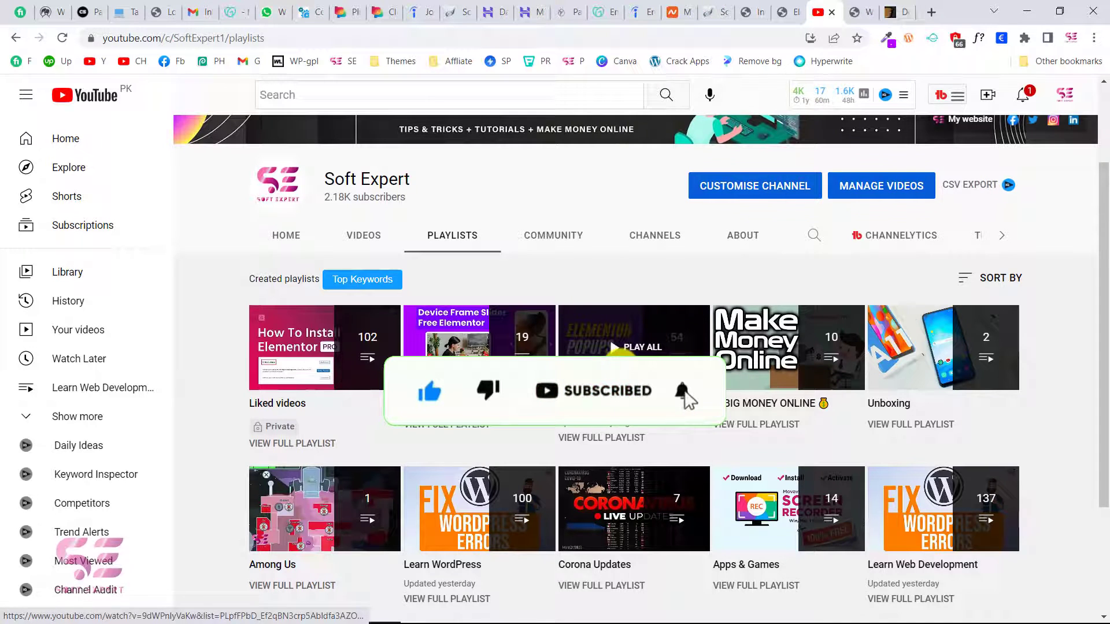
{"action": "left_click", "coordinate": [783, 12]}
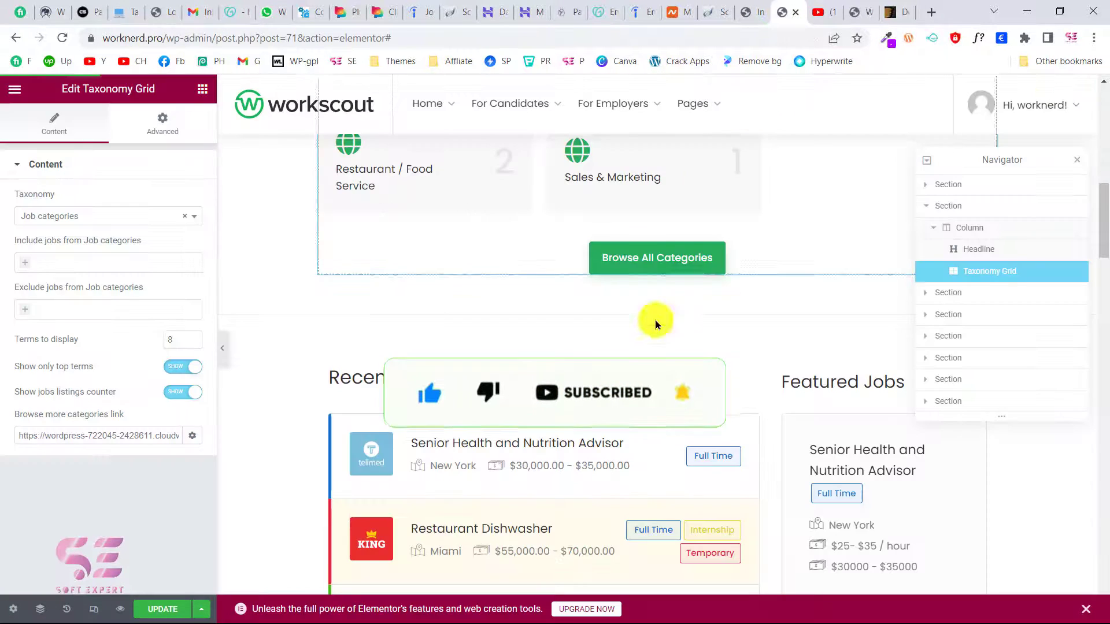
{"action": "scroll", "coordinate": [775, 366], "scroll_direction": "down", "scroll_amount": 5}
{"action": "scroll", "coordinate": [742, 442], "scroll_direction": "up", "scroll_amount": 10}
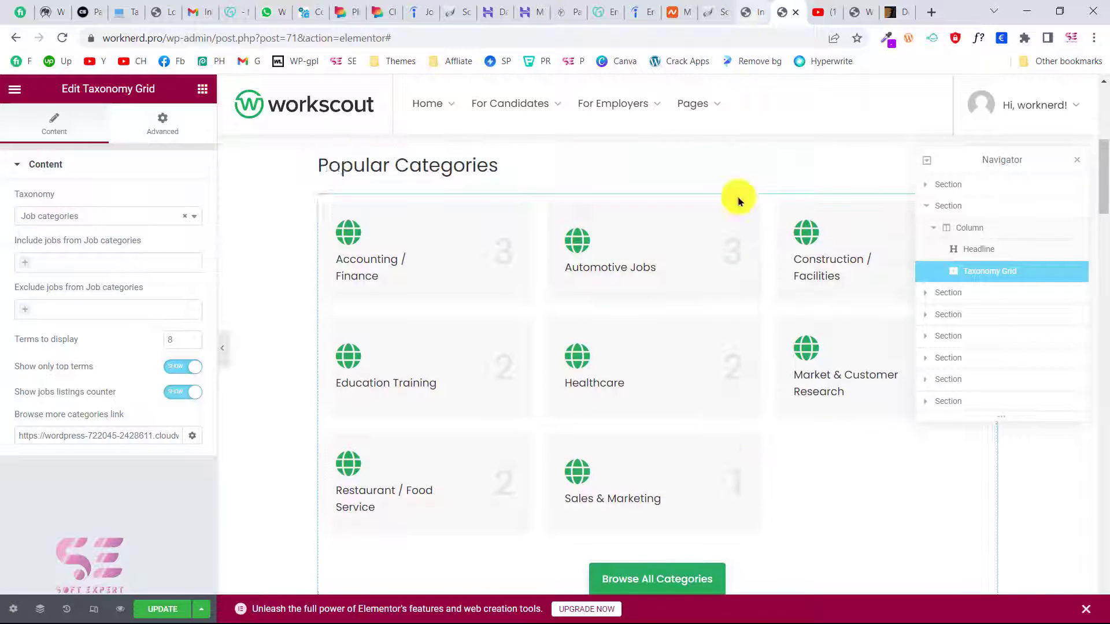
{"action": "scroll", "coordinate": [589, 456], "scroll_direction": "down", "scroll_amount": 3}
{"action": "scroll", "coordinate": [549, 301], "scroll_direction": "up", "scroll_amount": 4}
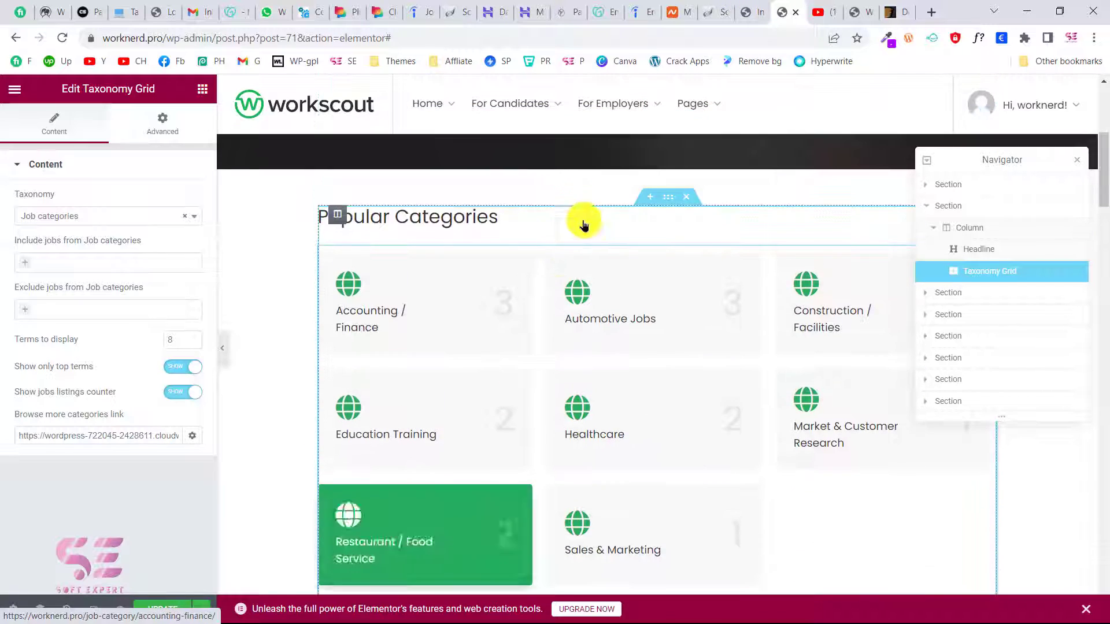
- Go to Job Listings in the admin and hide the job manager license notices
{"action": "left_click", "coordinate": [748, 12]}
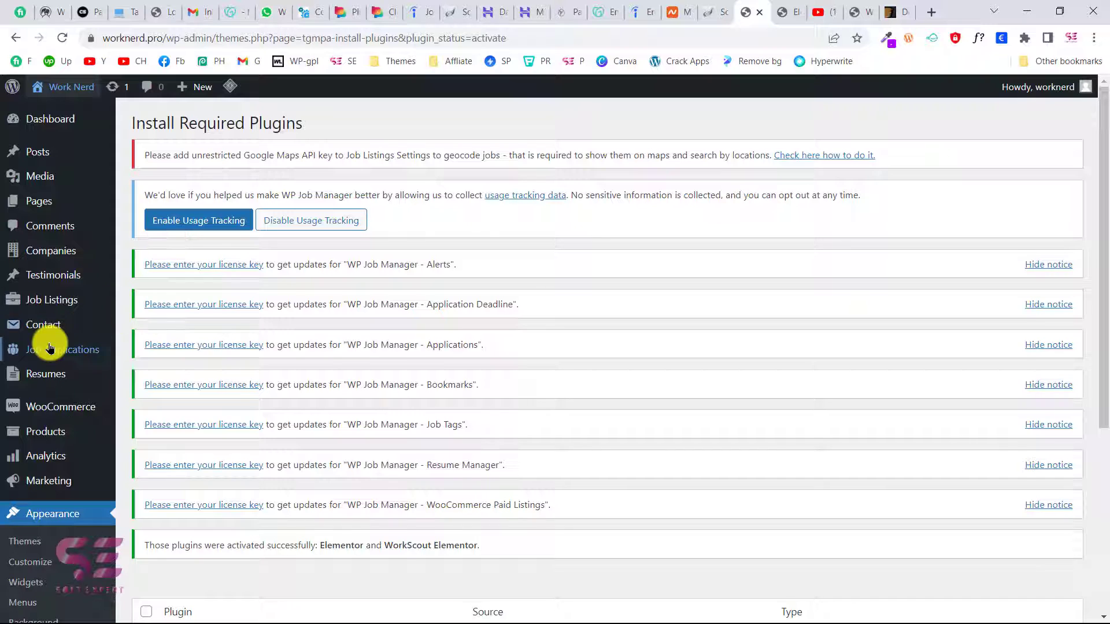
{"action": "mouse_move", "coordinate": [49, 347]}
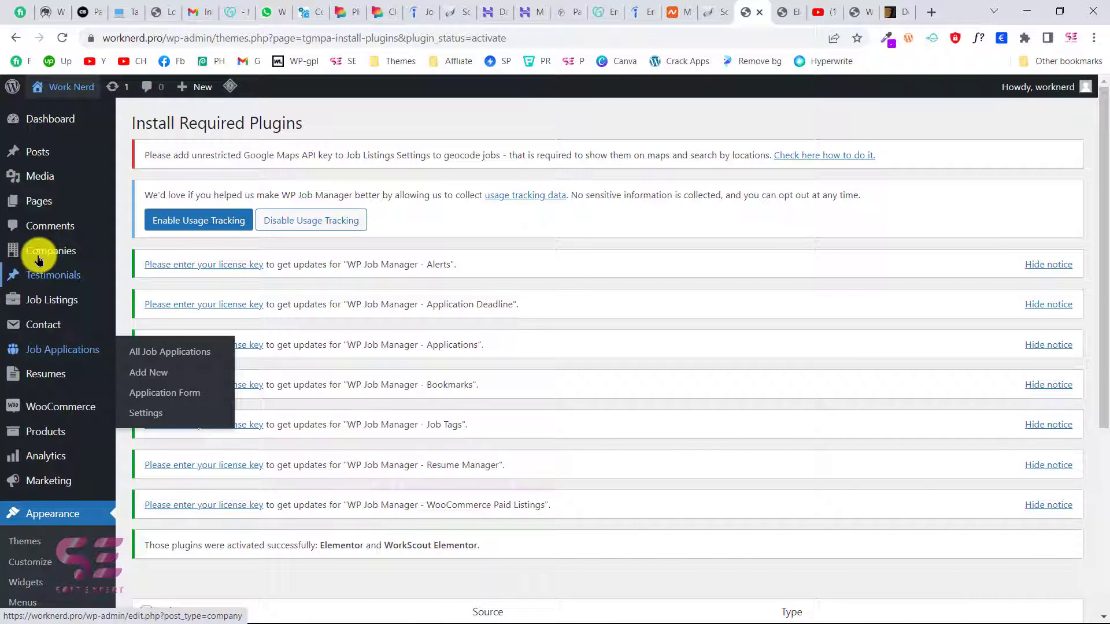
{"action": "mouse_move", "coordinate": [72, 306]}
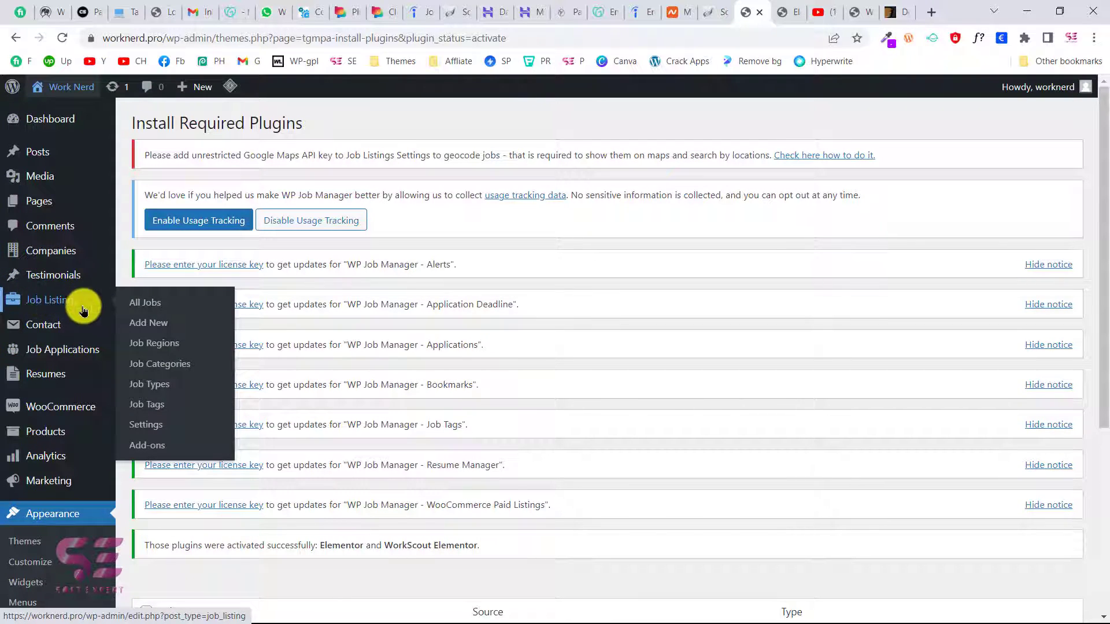
{"action": "mouse_move", "coordinate": [52, 374]}
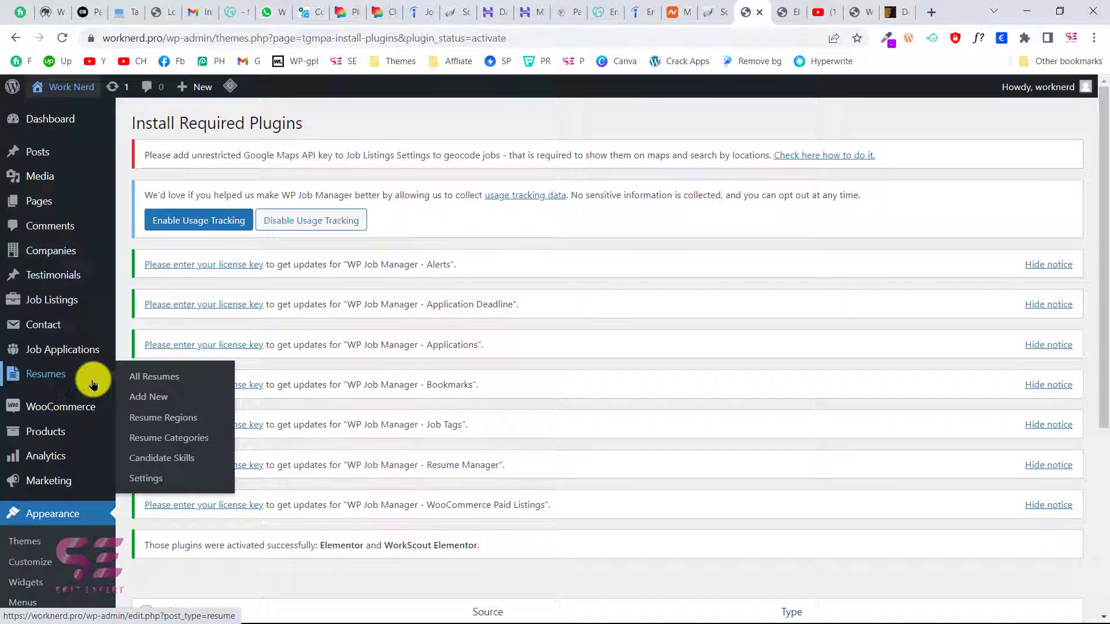
{"action": "scroll", "coordinate": [92, 381], "scroll_direction": "down", "scroll_amount": 5}
{"action": "scroll", "coordinate": [91, 377], "scroll_direction": "up", "scroll_amount": 5}
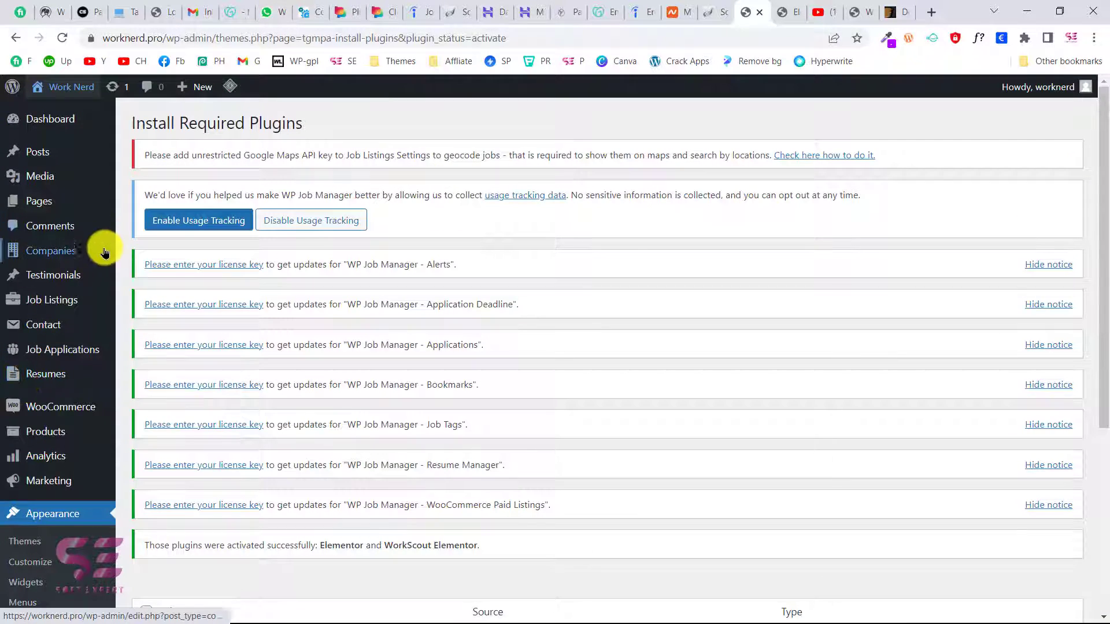
{"action": "left_click", "coordinate": [51, 306]}
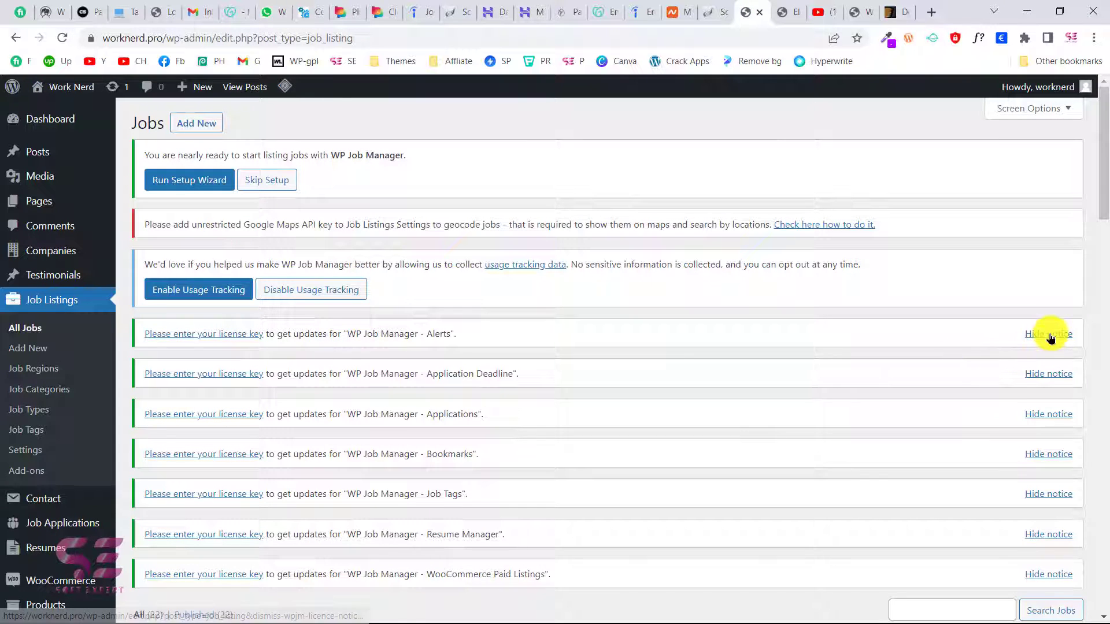
{"action": "left_click", "coordinate": [1049, 335]}
- Open the Senior Health and Nutrition Advisor job for editing
{"action": "scroll", "coordinate": [668, 404], "scroll_direction": "down", "scroll_amount": 4}
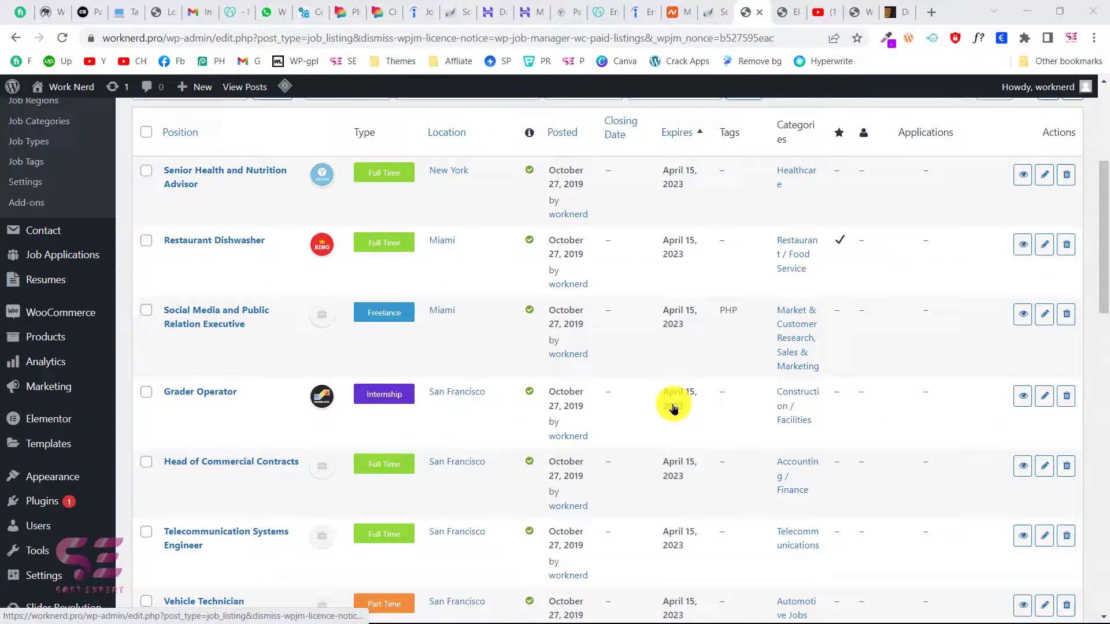
{"action": "scroll", "coordinate": [263, 298], "scroll_direction": "up", "scroll_amount": 3}
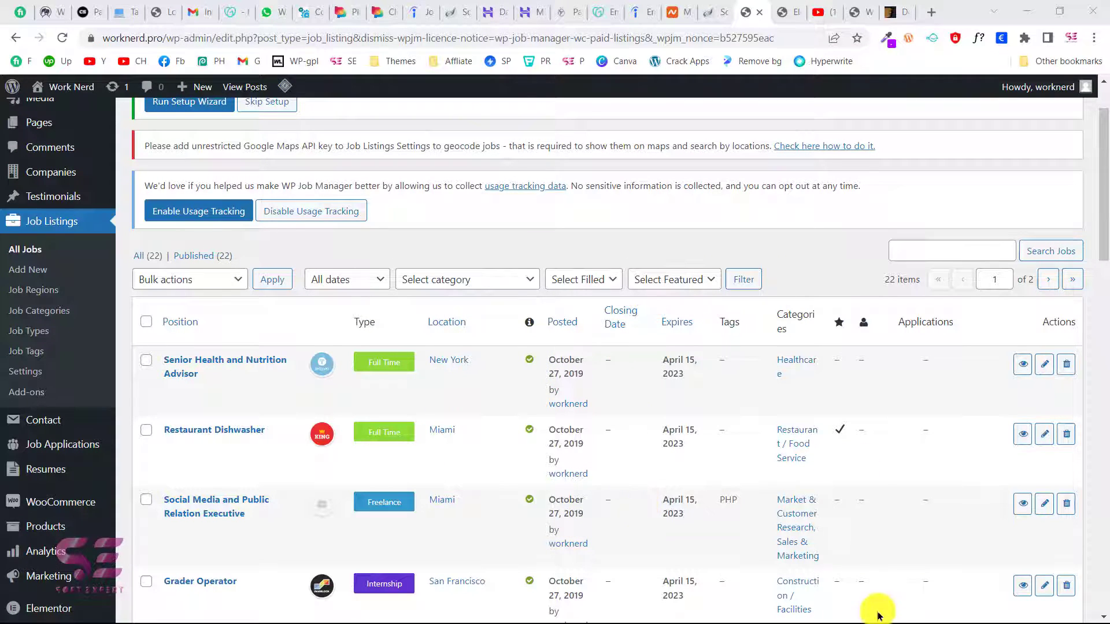
{"action": "scroll", "coordinate": [346, 364], "scroll_direction": "down", "scroll_amount": 1}
{"action": "scroll", "coordinate": [352, 365], "scroll_direction": "up", "scroll_amount": 3}
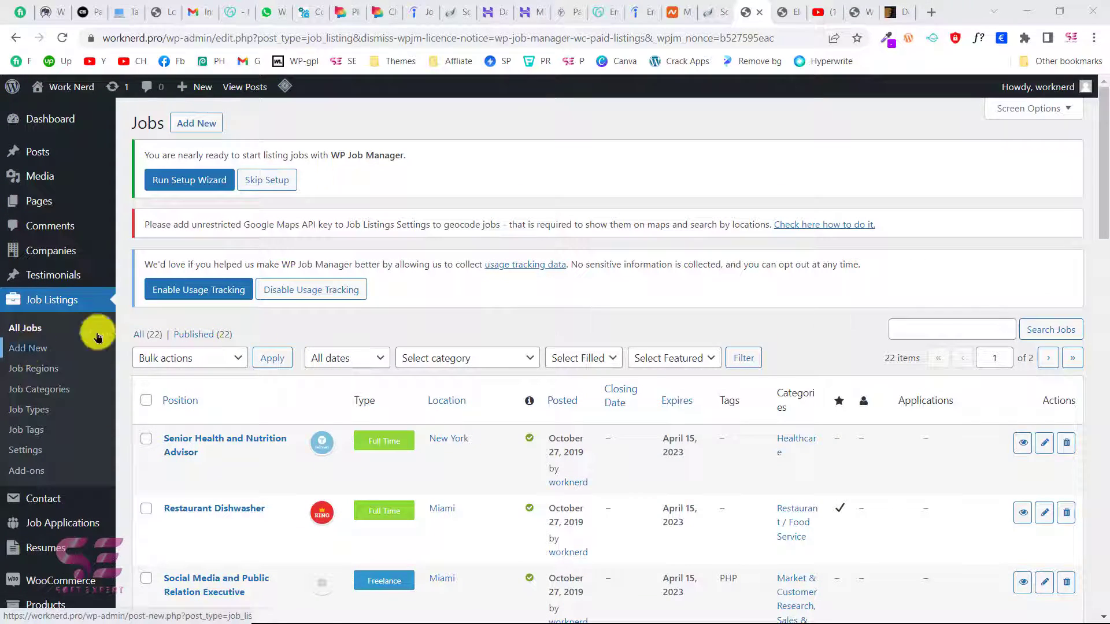
{"action": "scroll", "coordinate": [297, 347], "scroll_direction": "down", "scroll_amount": 2}
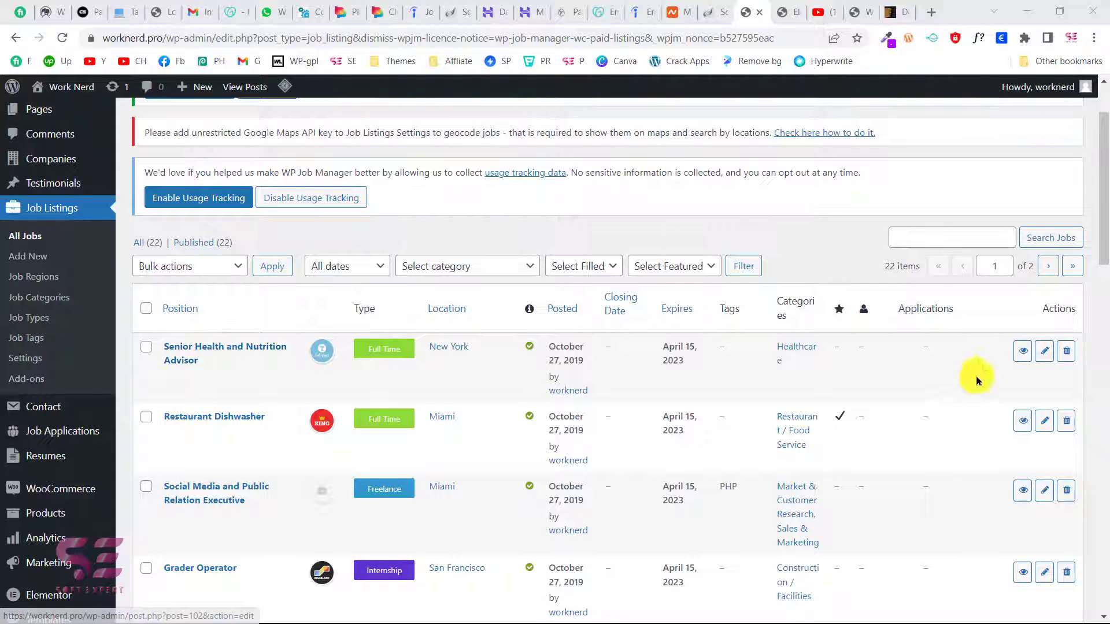
{"action": "left_click", "coordinate": [1046, 352]}
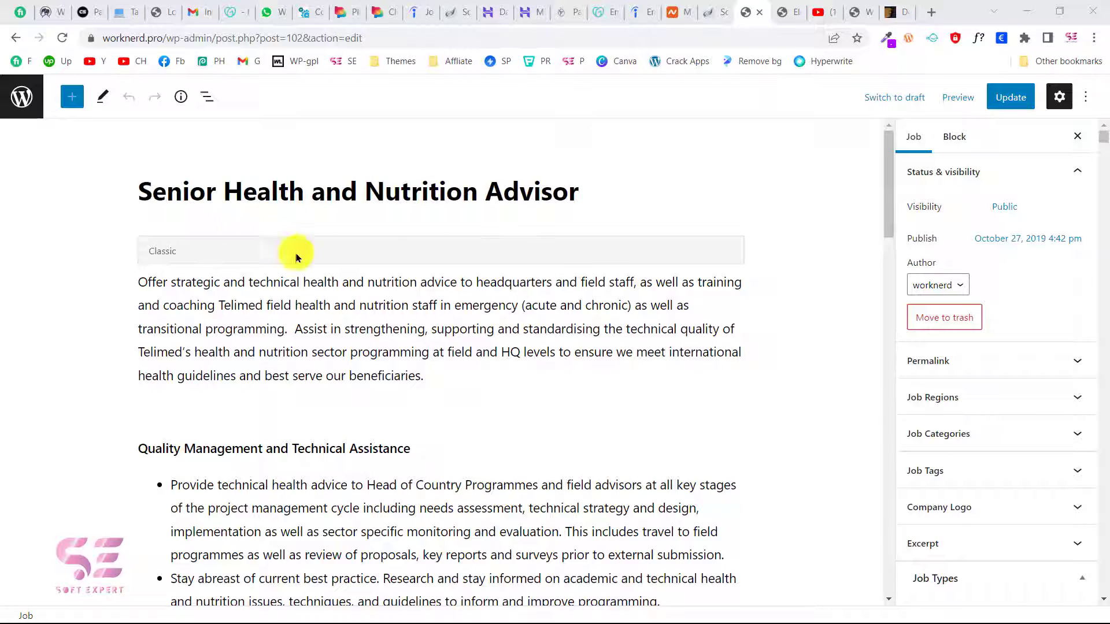
- Check the Job Data Company dropdown and Company Name 'Telimed' unchanged, then go back to All Jobs
{"action": "scroll", "coordinate": [441, 262], "scroll_direction": "down", "scroll_amount": 10}
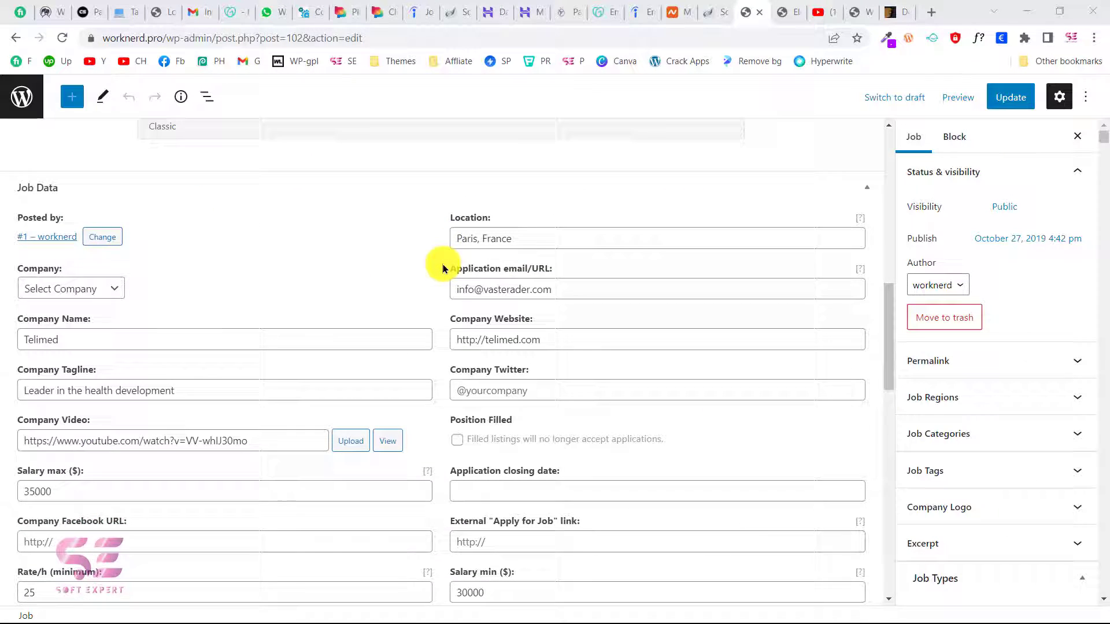
{"action": "scroll", "coordinate": [443, 267], "scroll_direction": "down", "scroll_amount": 1}
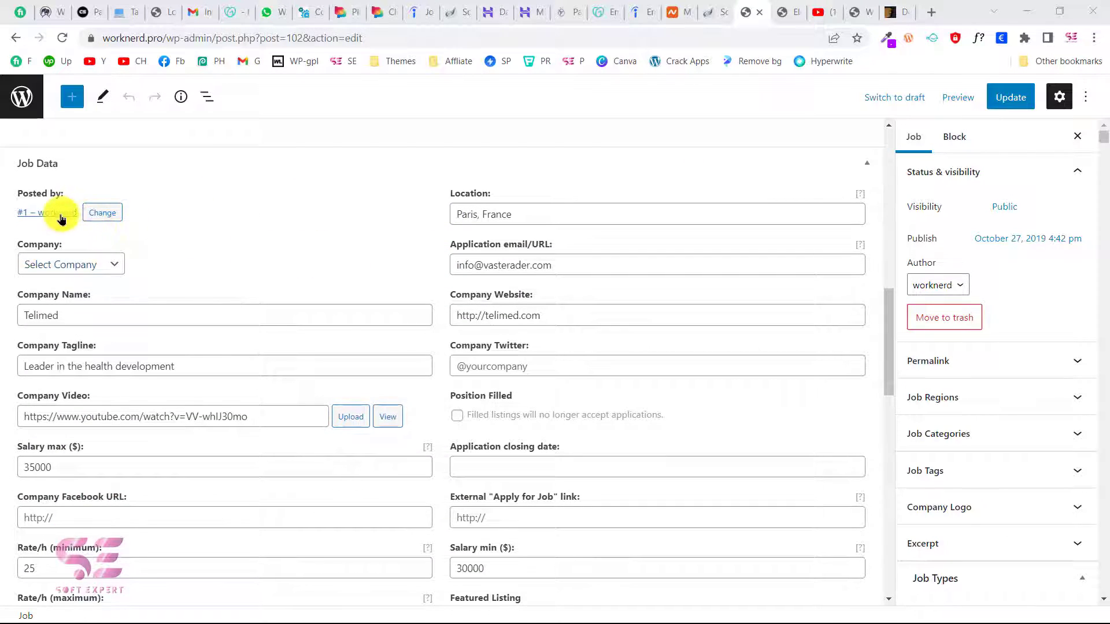
{"action": "left_click", "coordinate": [109, 264]}
{"action": "left_click", "coordinate": [109, 264]}
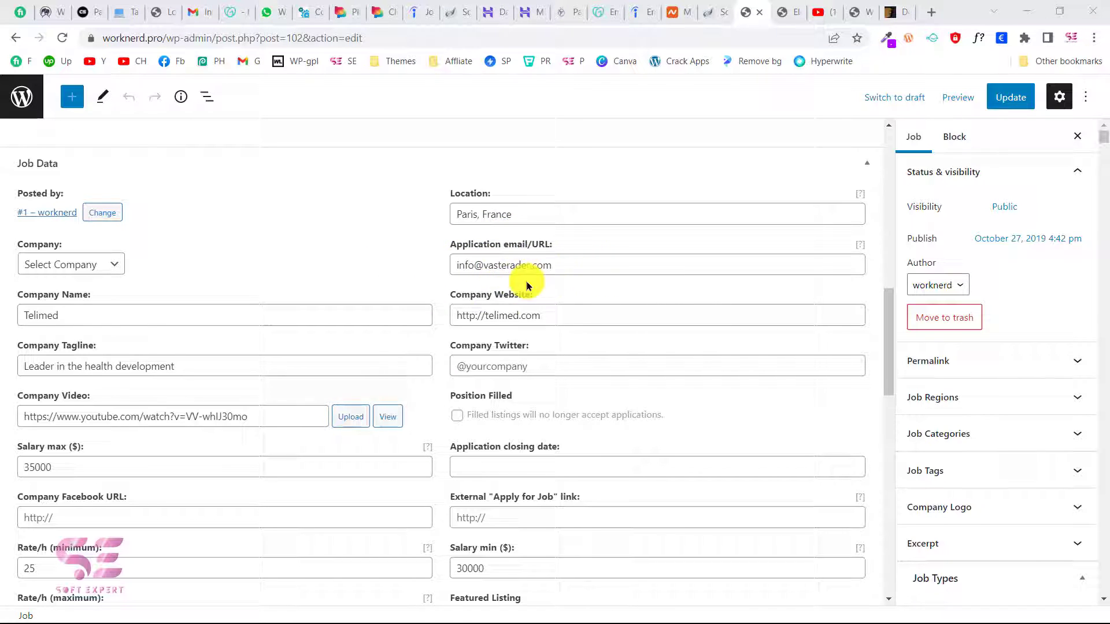
{"action": "scroll", "coordinate": [597, 379], "scroll_direction": "down", "scroll_amount": 4}
{"action": "scroll", "coordinate": [403, 271], "scroll_direction": "up", "scroll_amount": 3}
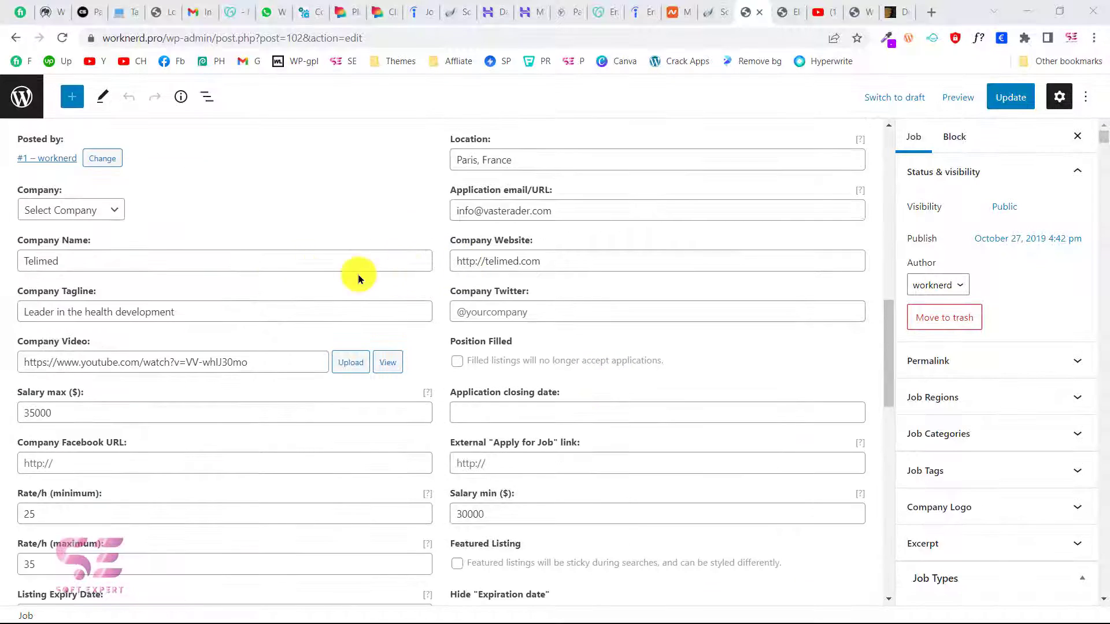
{"action": "left_click", "coordinate": [275, 265]}
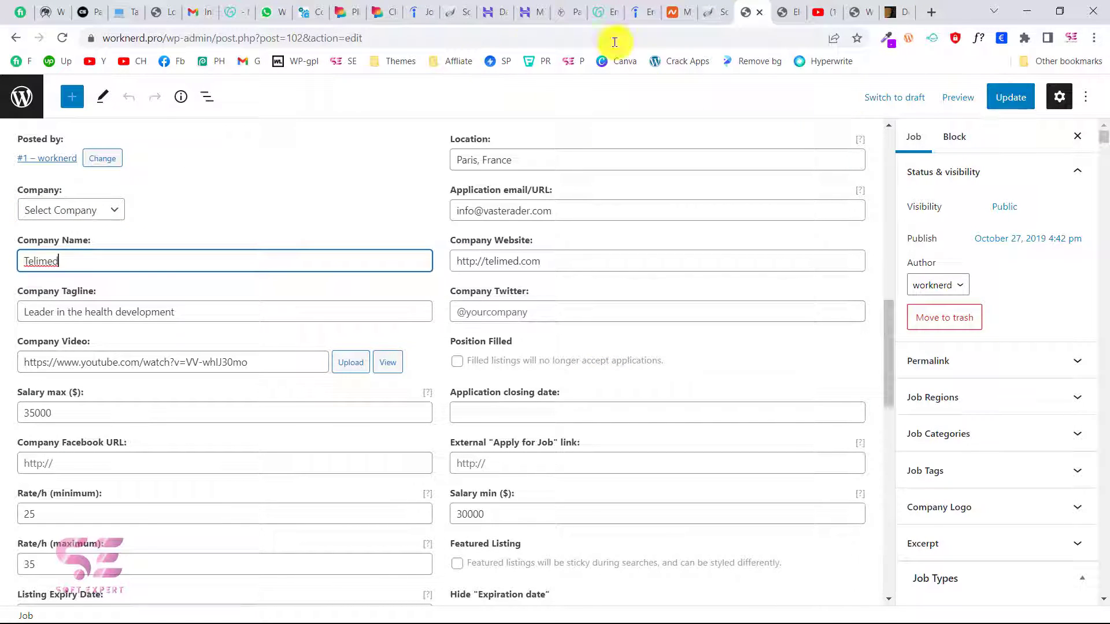
{"action": "left_click", "coordinate": [8, 41]}
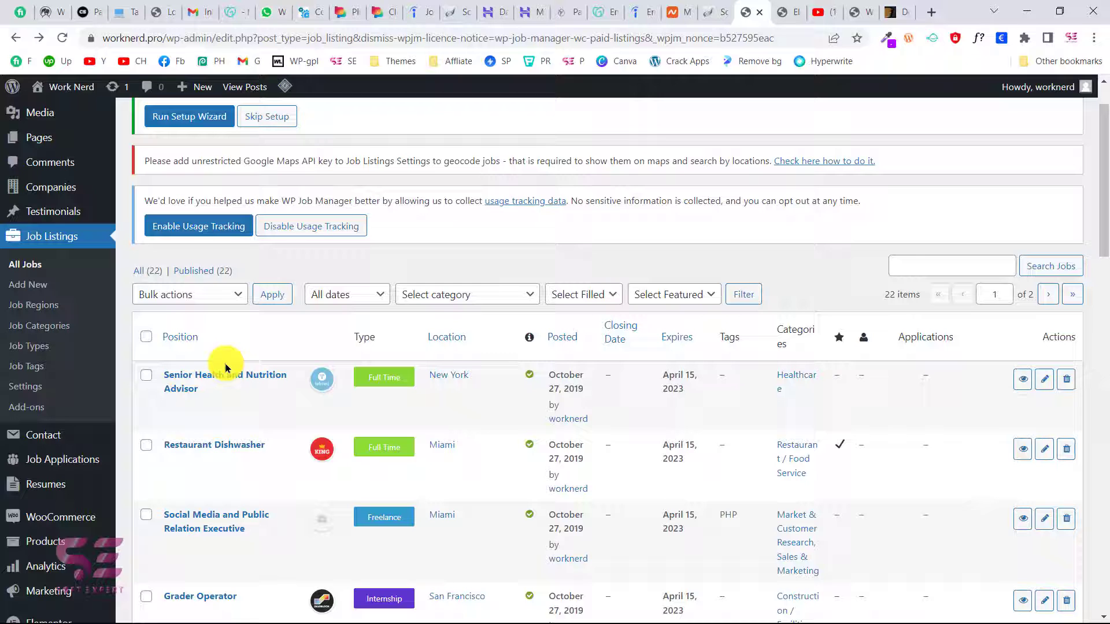
- Review WorkScout Core general settings, leaving Currency on US Dollars
{"action": "scroll", "coordinate": [44, 350], "scroll_direction": "down", "scroll_amount": 3}
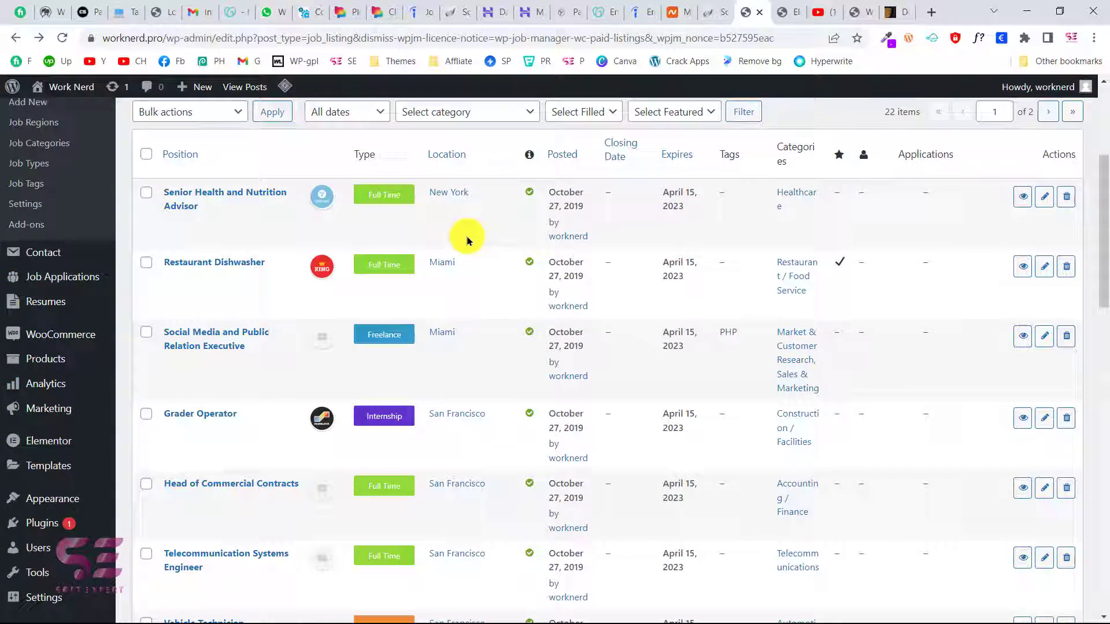
{"action": "scroll", "coordinate": [520, 231], "scroll_direction": "up", "scroll_amount": 4}
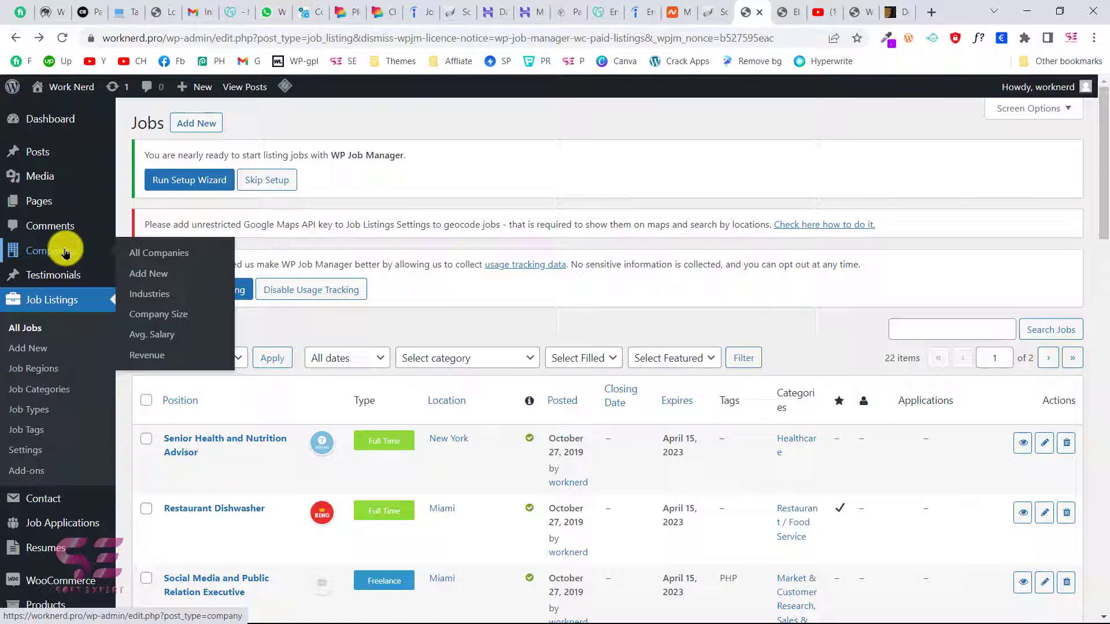
{"action": "scroll", "coordinate": [66, 315], "scroll_direction": "down", "scroll_amount": 3}
{"action": "scroll", "coordinate": [52, 371], "scroll_direction": "up", "scroll_amount": 3}
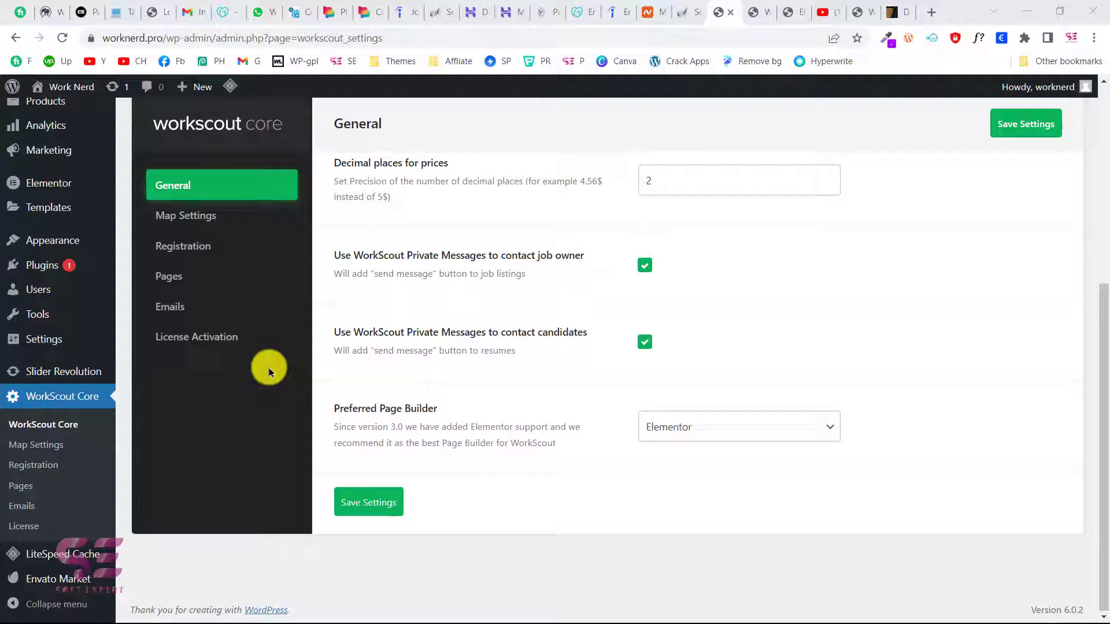
{"action": "scroll", "coordinate": [268, 368], "scroll_direction": "up", "scroll_amount": 5}
{"action": "left_click", "coordinate": [723, 350]}
{"action": "left_click", "coordinate": [723, 353]}
- Keep Elementor as Preferred Page Builder and switch to the Map Settings tab
{"action": "scroll", "coordinate": [722, 353], "scroll_direction": "down", "scroll_amount": 2}
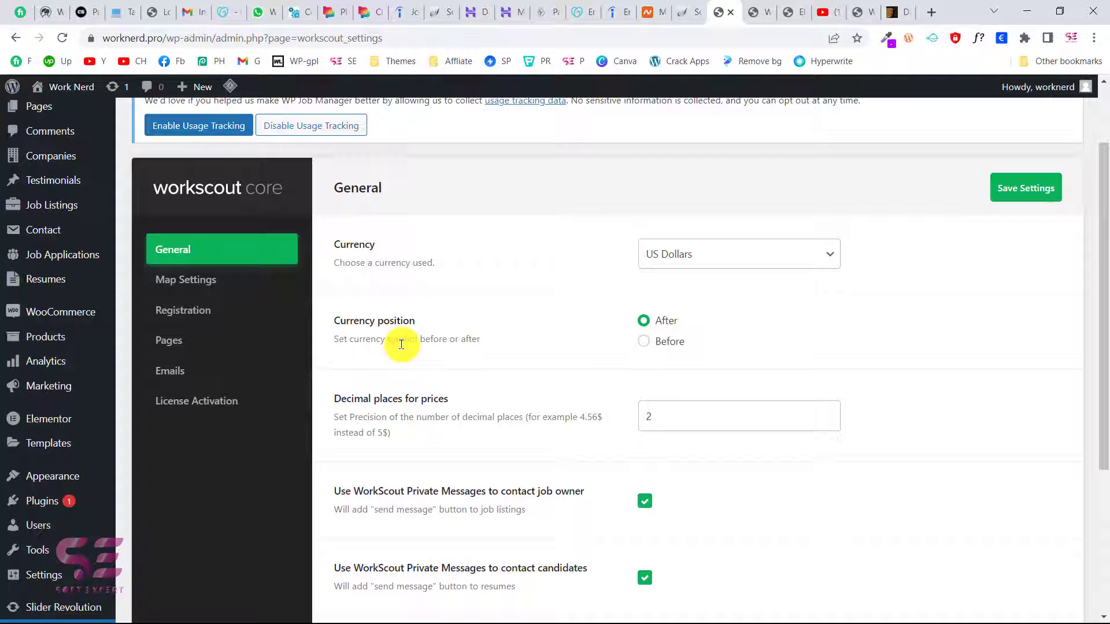
{"action": "scroll", "coordinate": [667, 334], "scroll_direction": "down", "scroll_amount": 2}
{"action": "left_click_drag", "start_coordinate": [340, 277], "coordinate": [445, 277]}
{"action": "left_click", "coordinate": [445, 276]}
{"action": "scroll", "coordinate": [445, 276], "scroll_direction": "down", "scroll_amount": 2}
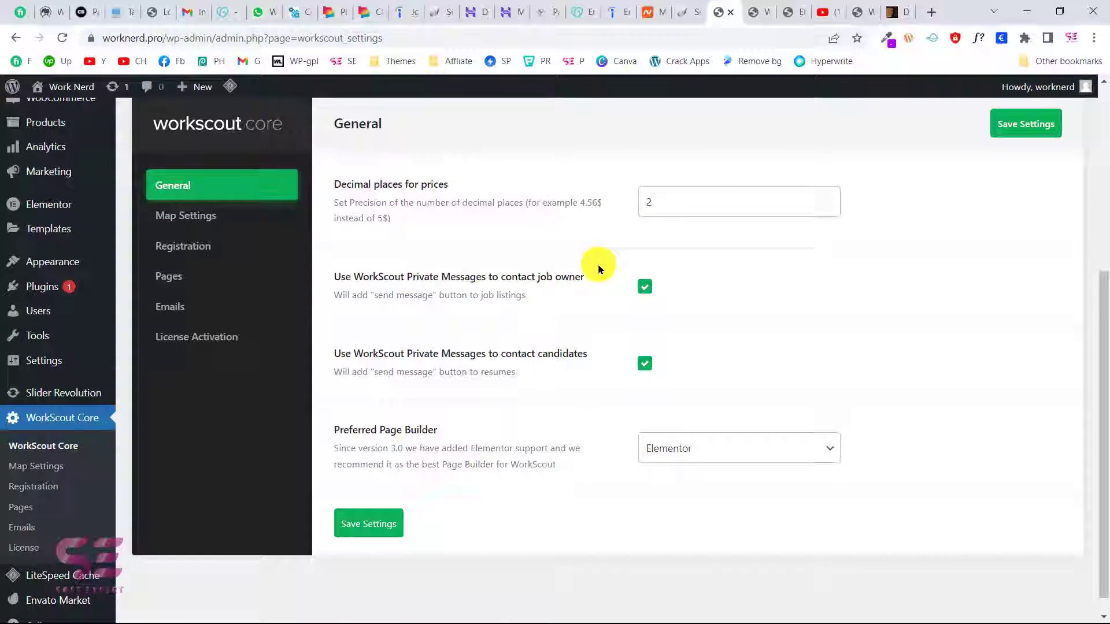
{"action": "scroll", "coordinate": [598, 266], "scroll_direction": "down", "scroll_amount": 1}
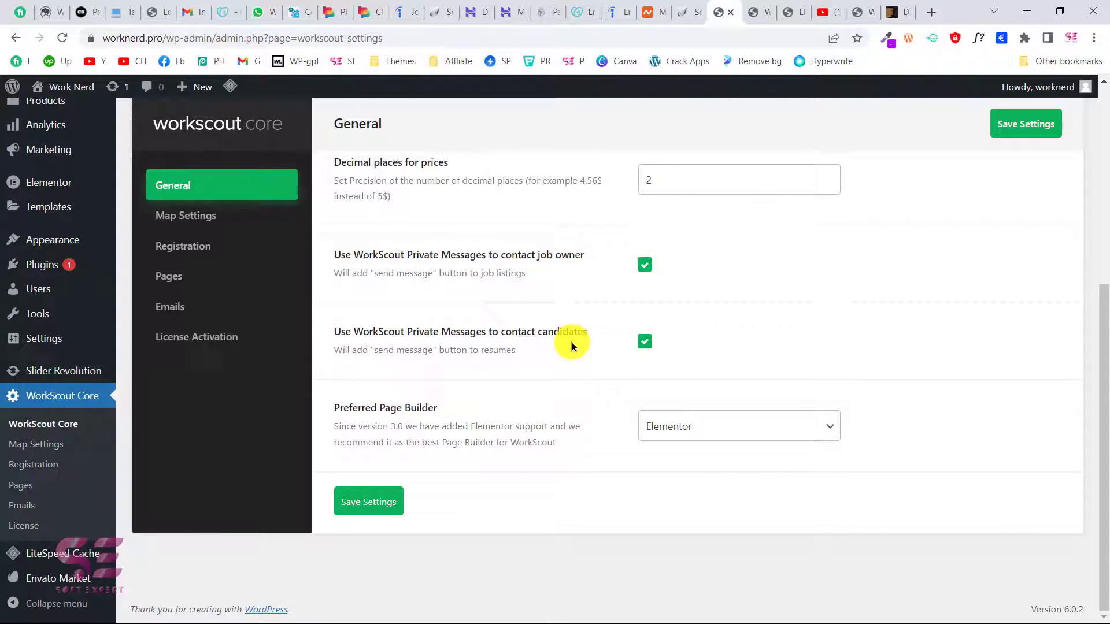
{"action": "left_click", "coordinate": [707, 430]}
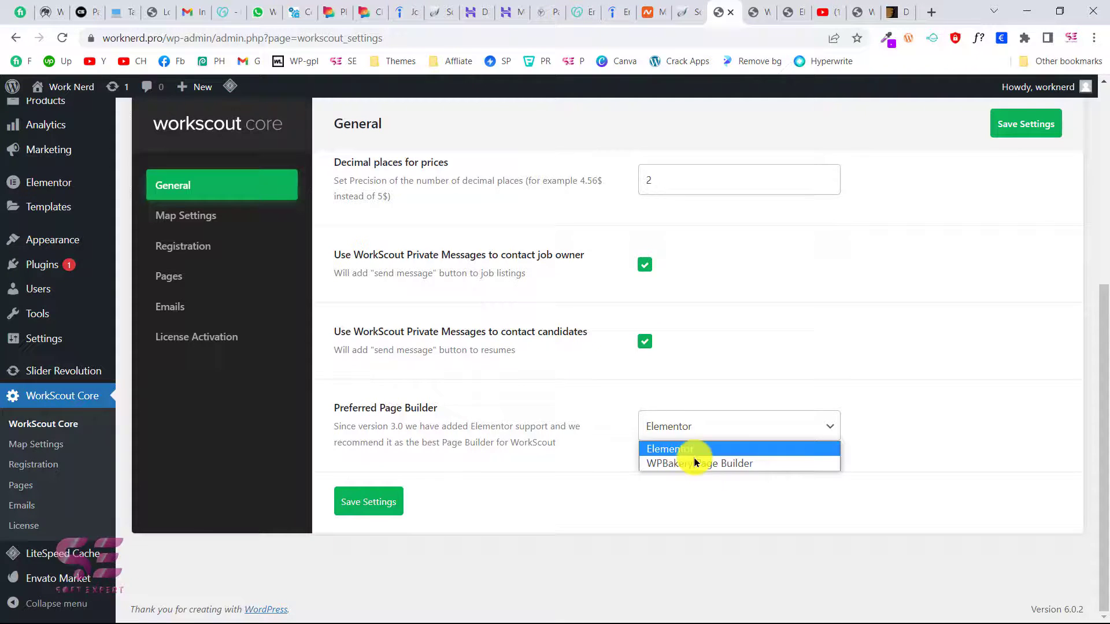
{"action": "scroll", "coordinate": [462, 324], "scroll_direction": "up", "scroll_amount": 1}
{"action": "left_click", "coordinate": [209, 218]}
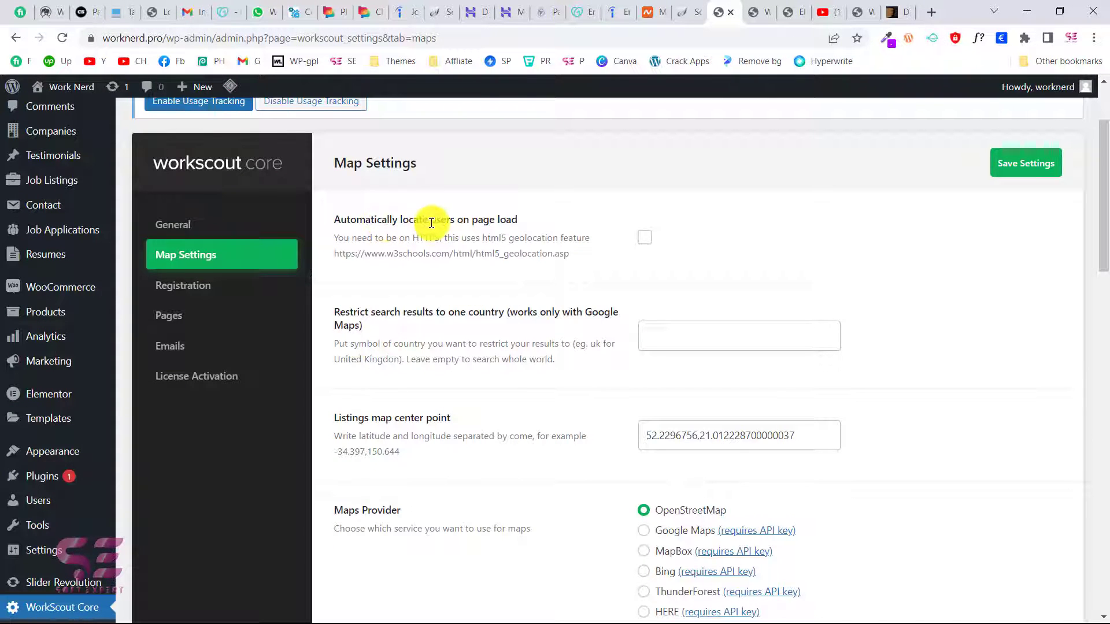
- Scroll through the WorkScout Core Map Settings
{"action": "scroll", "coordinate": [627, 237], "scroll_direction": "down", "scroll_amount": 1}
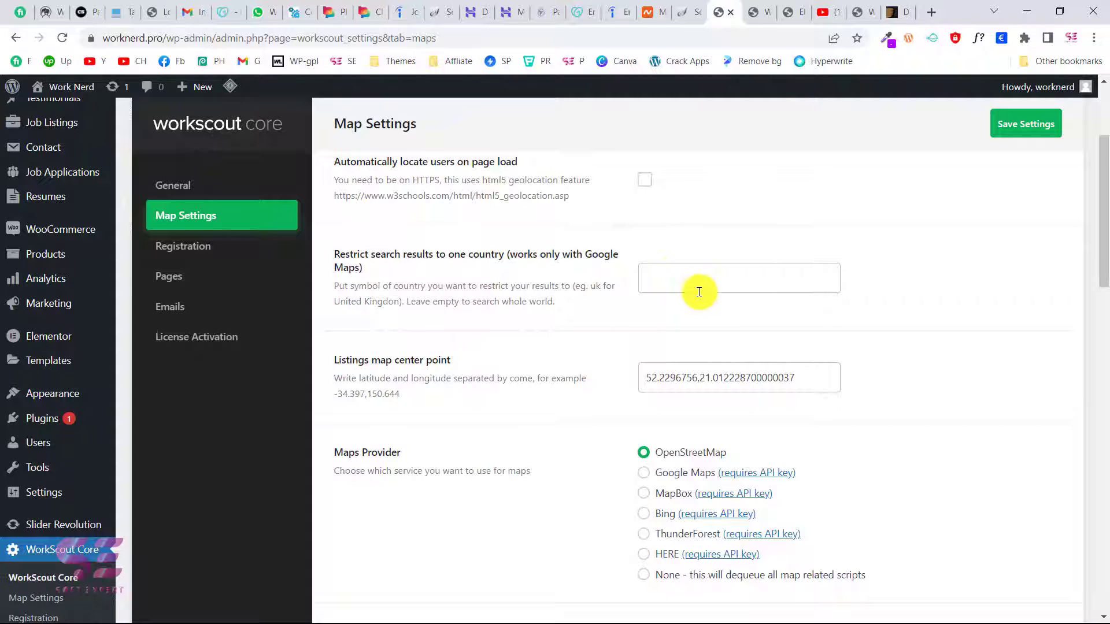
{"action": "scroll", "coordinate": [616, 370], "scroll_direction": "down", "scroll_amount": 4}
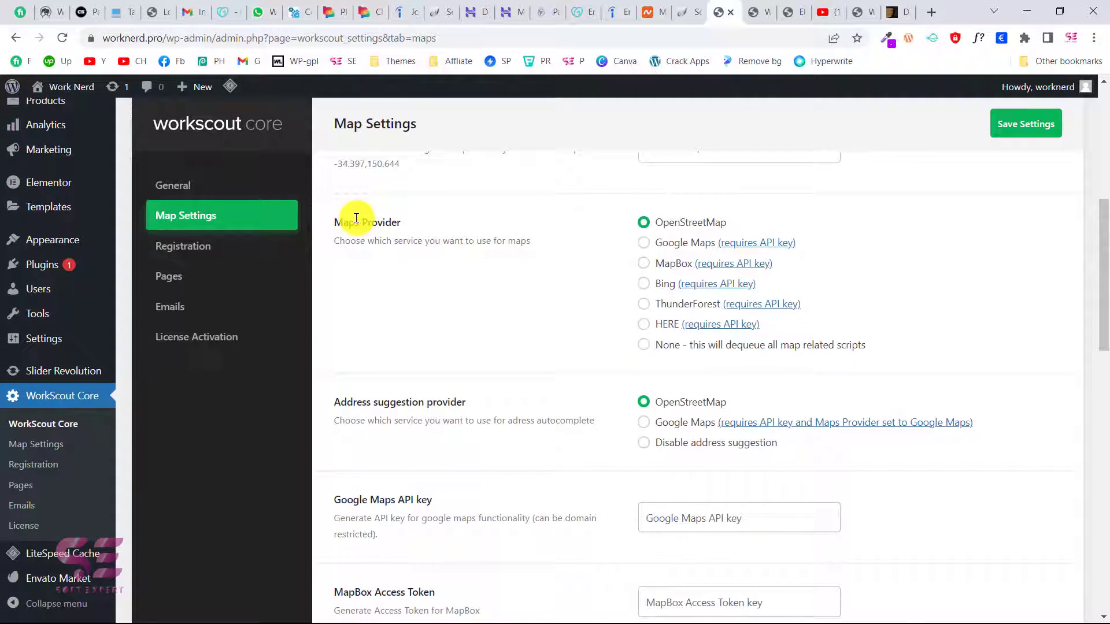
{"action": "scroll", "coordinate": [632, 358], "scroll_direction": "down", "scroll_amount": 3}
{"action": "scroll", "coordinate": [440, 271], "scroll_direction": "down", "scroll_amount": 2}
{"action": "scroll", "coordinate": [532, 272], "scroll_direction": "down", "scroll_amount": 8}
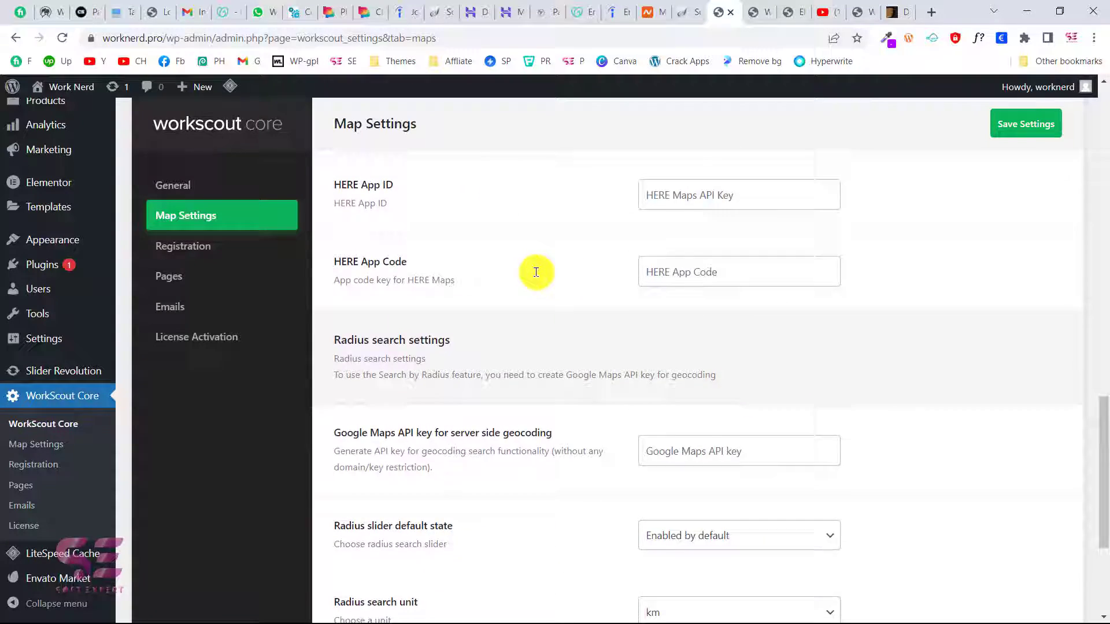
- Check the Registration login Form Type options unchanged, then view the workscout.in demo homepage
{"action": "left_click", "coordinate": [289, 246]}
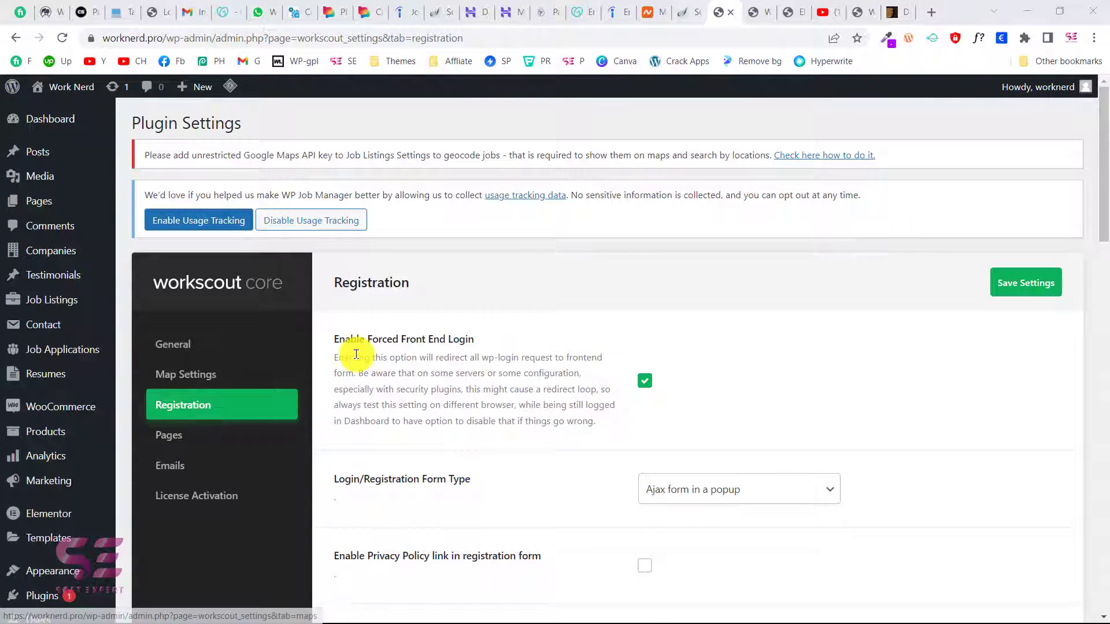
{"action": "scroll", "coordinate": [491, 343], "scroll_direction": "down", "scroll_amount": 4}
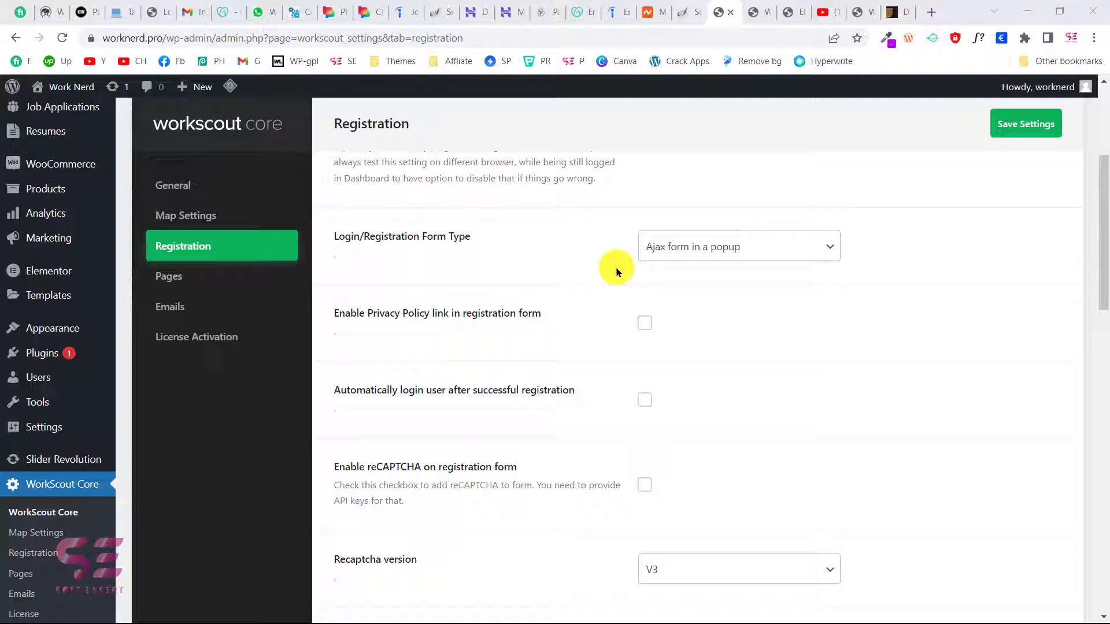
{"action": "left_click", "coordinate": [743, 241]}
{"action": "left_click", "coordinate": [743, 241]}
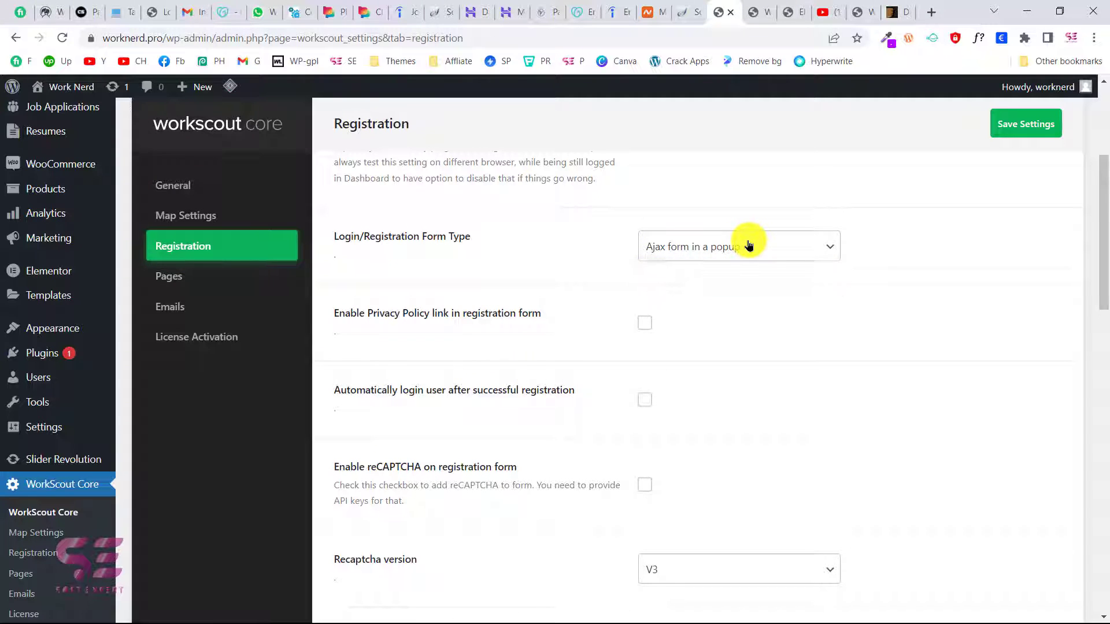
{"action": "left_click", "coordinate": [769, 11]}
{"action": "left_click", "coordinate": [876, 6]}
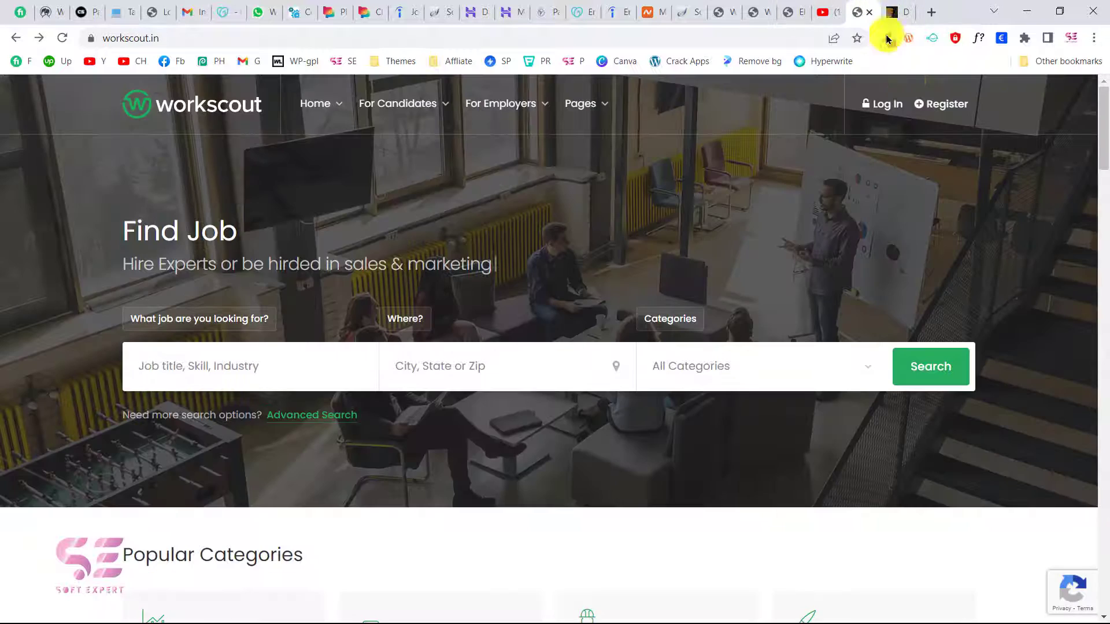
- Open and close the demo site's Log In popup, then return to the worknerd.pro Customizer
{"action": "left_click", "coordinate": [883, 105]}
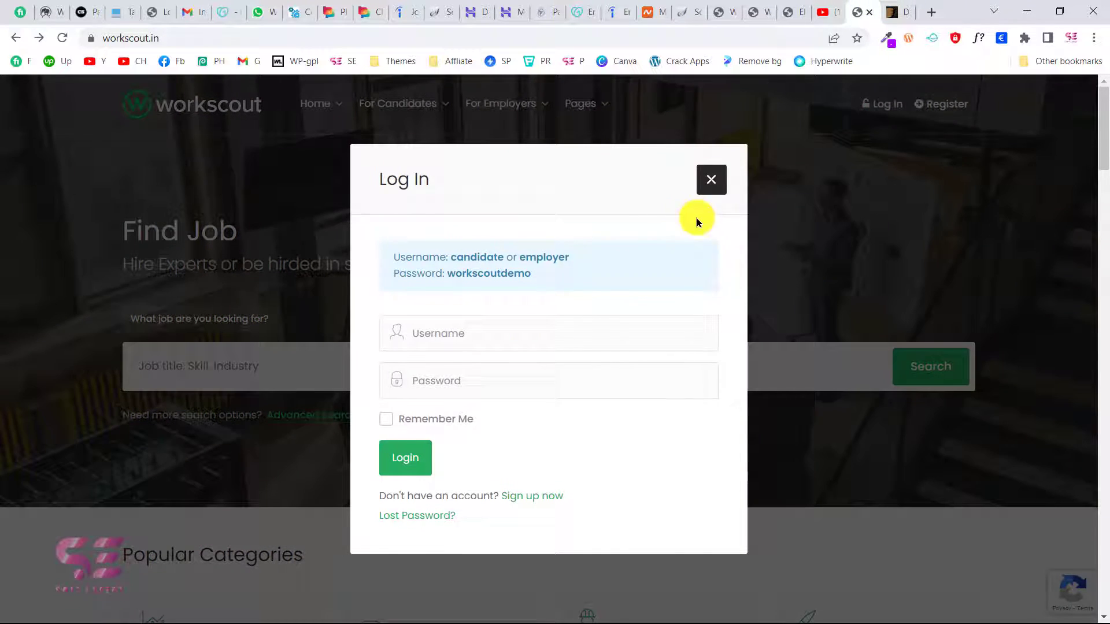
{"action": "left_click", "coordinate": [709, 179]}
{"action": "left_click", "coordinate": [725, 12]}
{"action": "left_click", "coordinate": [755, 12]}
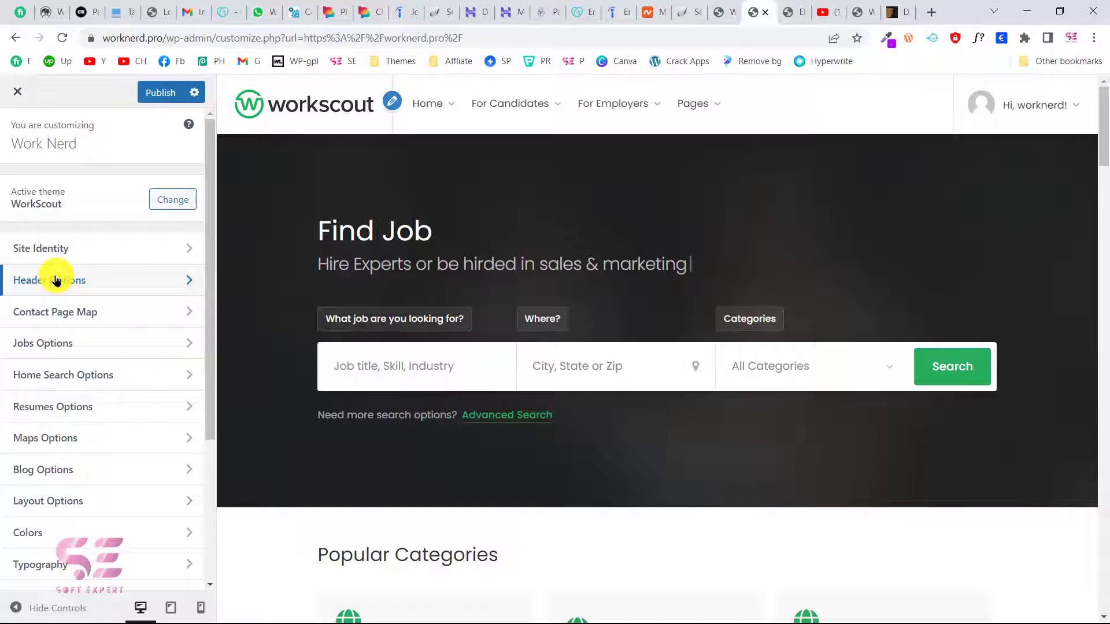
- Review Site Identity's 'Work Nerd' title and open the logo file picker without choosing an image
{"action": "left_click", "coordinate": [89, 254]}
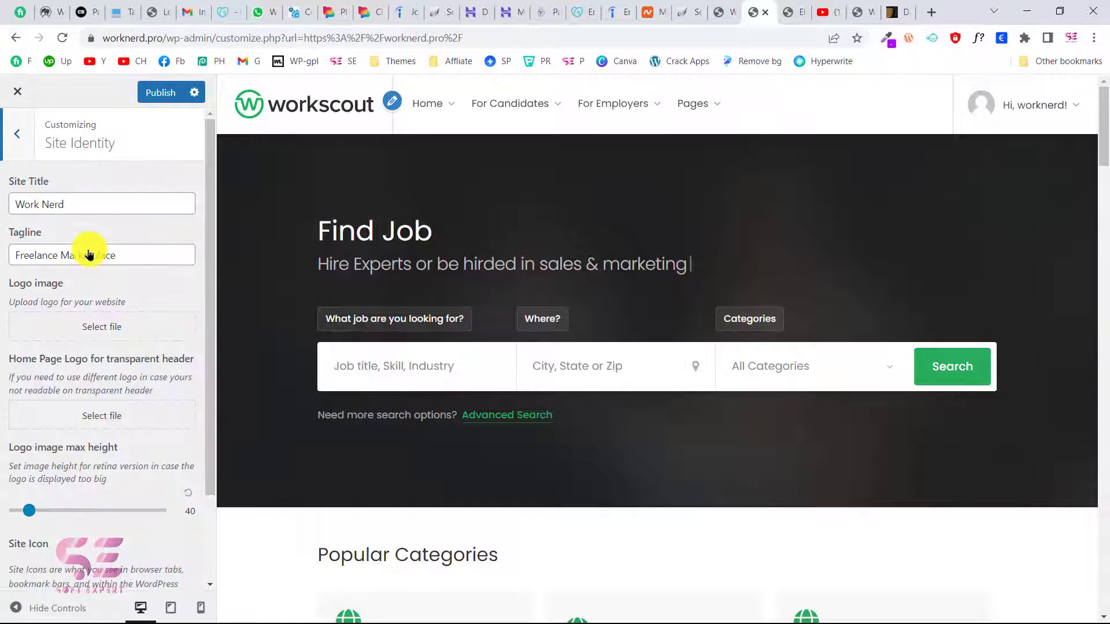
{"action": "left_click_drag", "start_coordinate": [90, 198], "coordinate": [1, 199]}
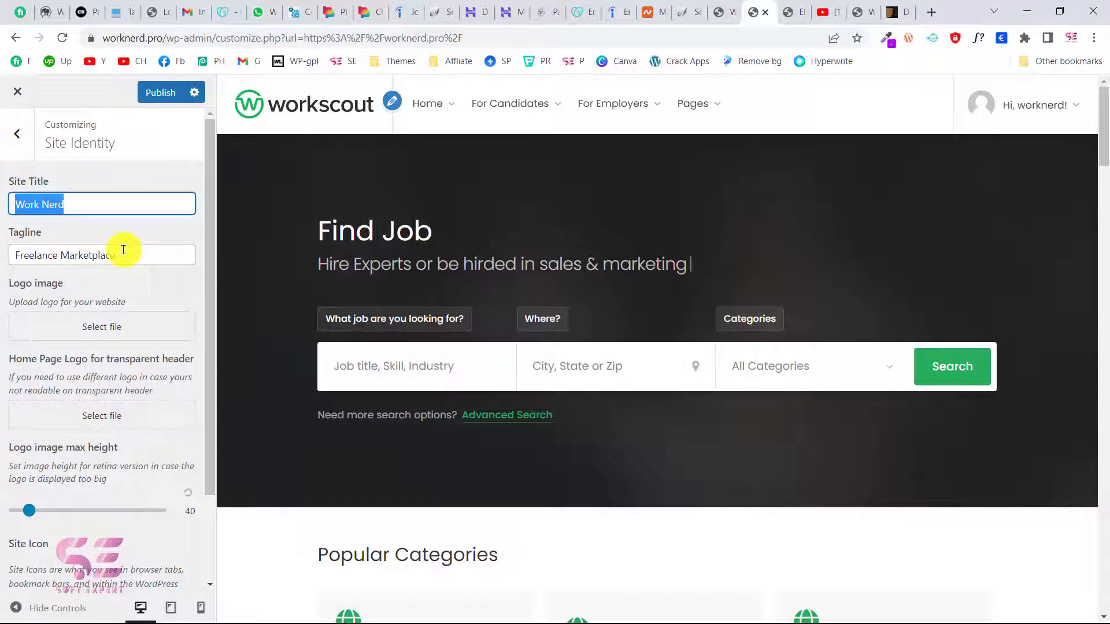
{"action": "scroll", "coordinate": [127, 273], "scroll_direction": "down", "scroll_amount": 2}
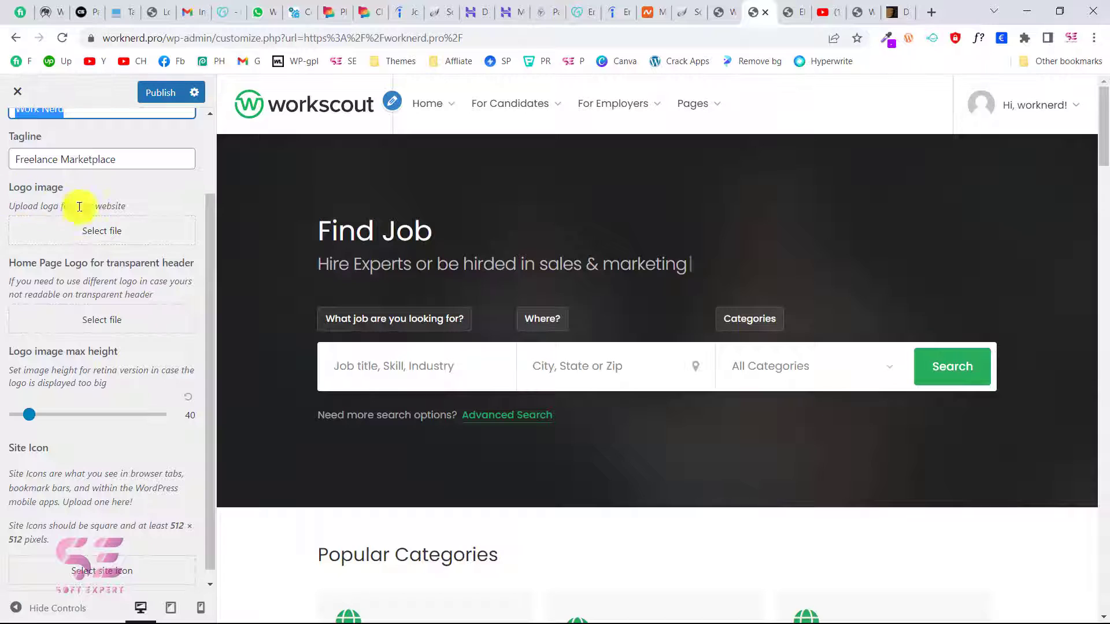
{"action": "scroll", "coordinate": [116, 302], "scroll_direction": "down", "scroll_amount": 1}
{"action": "scroll", "coordinate": [137, 282], "scroll_direction": "up", "scroll_amount": 1}
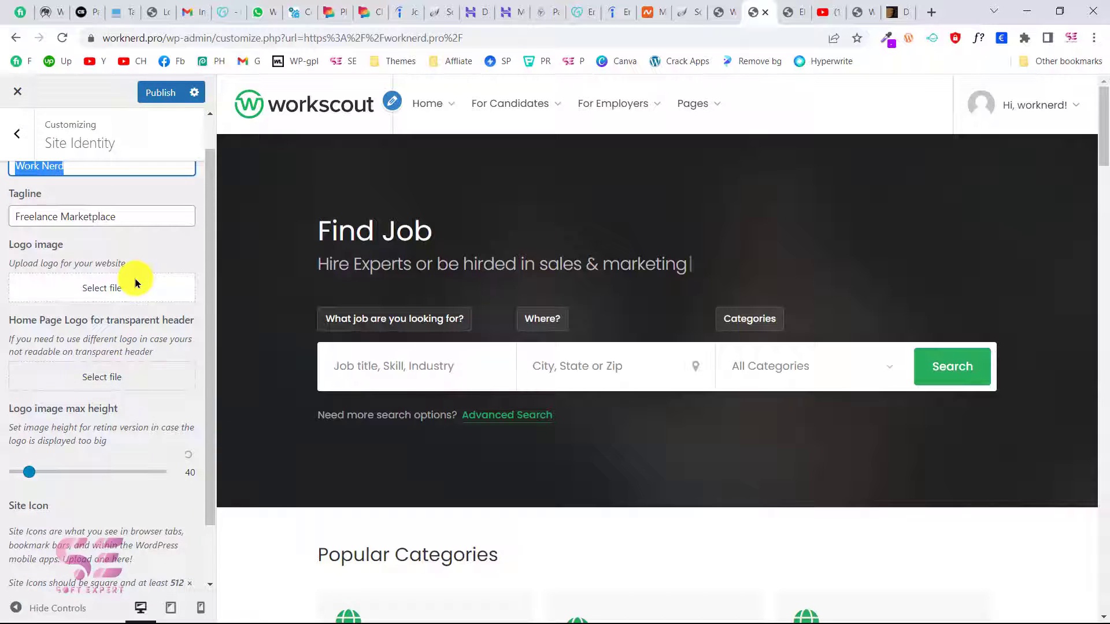
{"action": "left_click", "coordinate": [80, 282]}
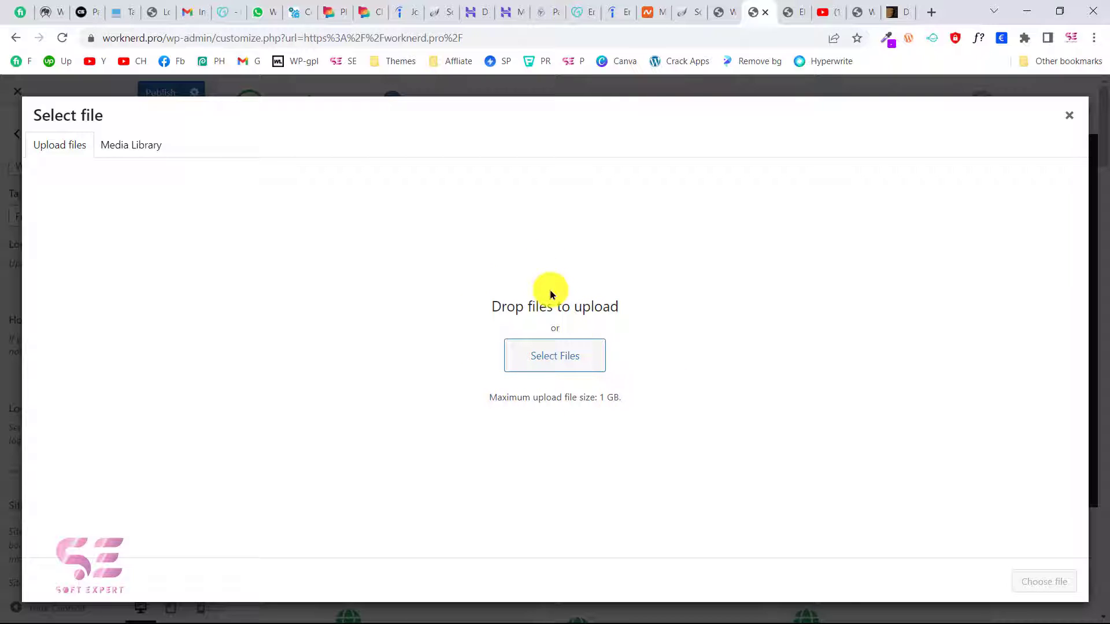
{"action": "left_click", "coordinate": [1072, 118]}
- Go back to the main Customizer sections and look over the Header Options
{"action": "left_click", "coordinate": [25, 143]}
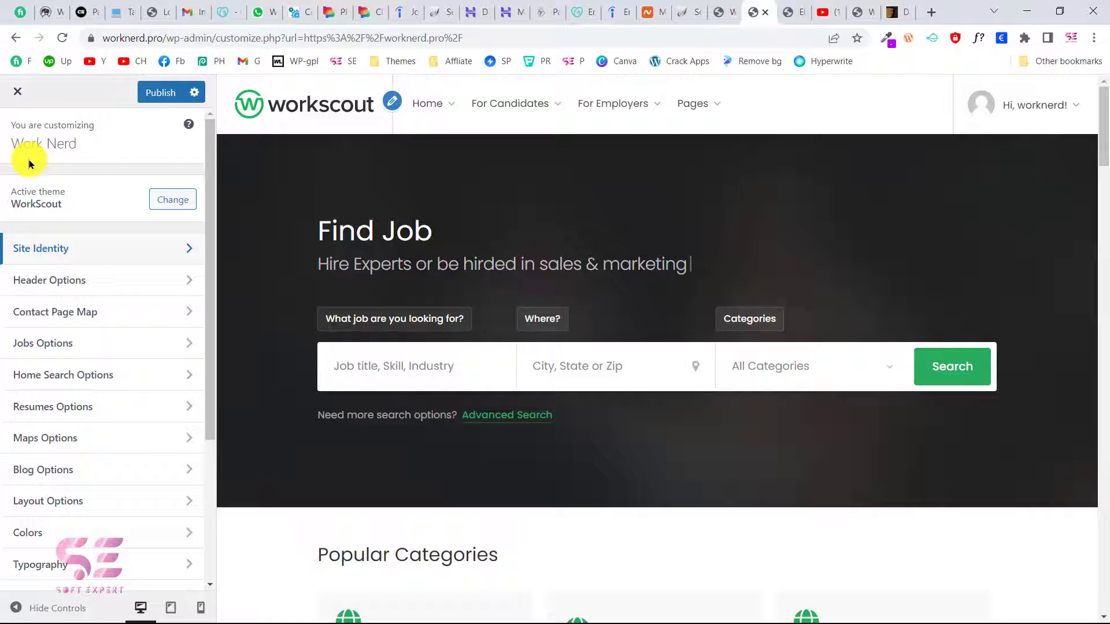
{"action": "left_click", "coordinate": [98, 286]}
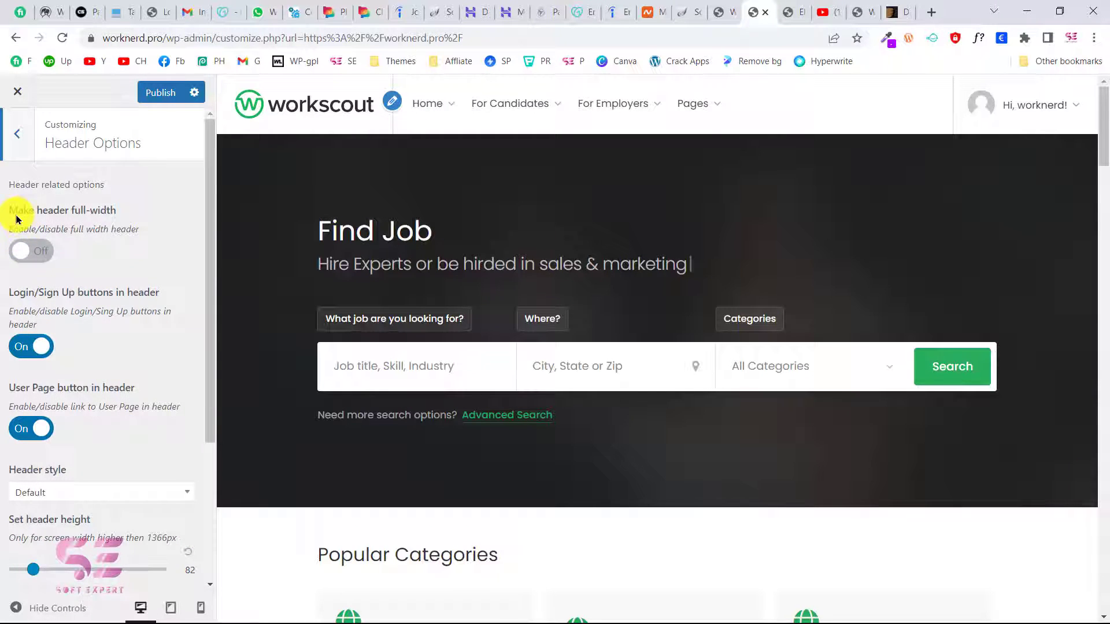
{"action": "scroll", "coordinate": [12, 254], "scroll_direction": "down", "scroll_amount": 1}
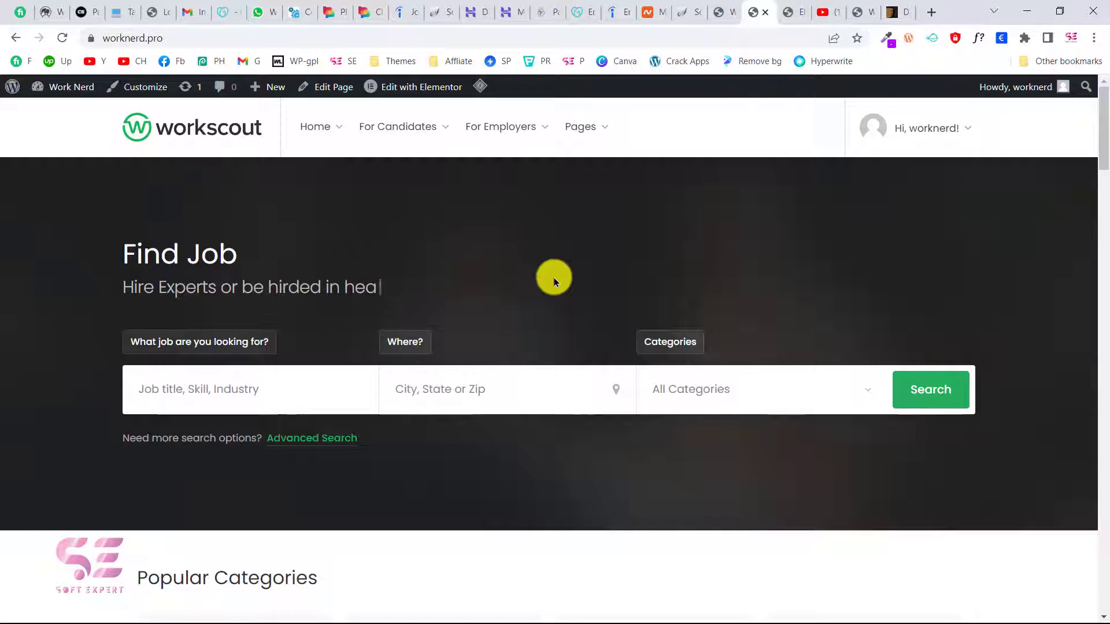
{"action": "scroll", "coordinate": [553, 277], "scroll_direction": "down", "scroll_amount": 15}
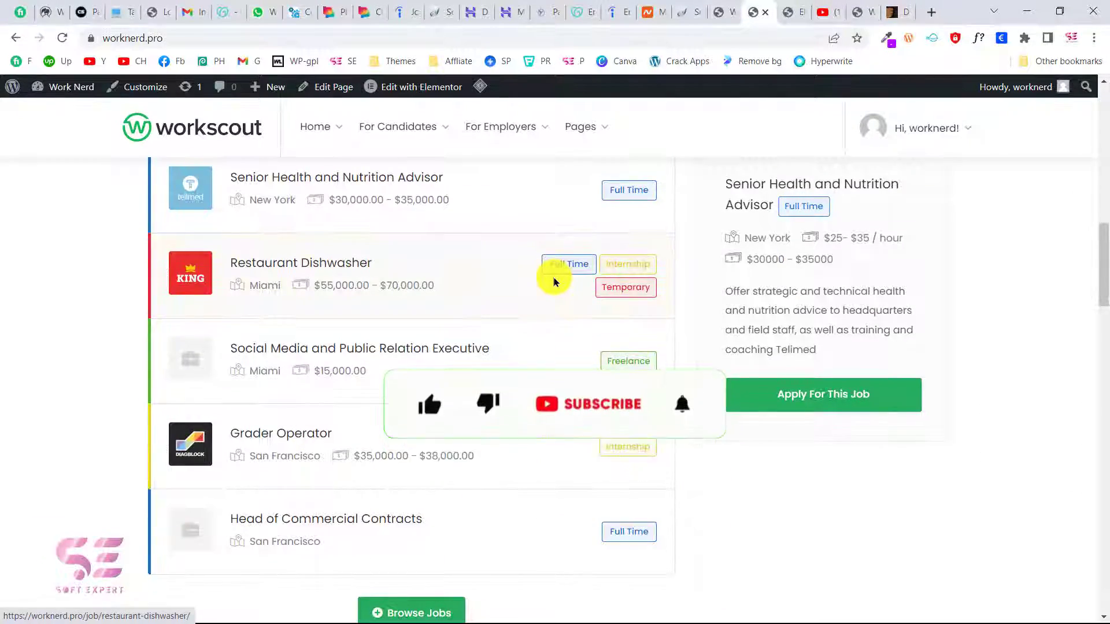
{"action": "scroll", "coordinate": [553, 282], "scroll_direction": "down", "scroll_amount": 7}
{"action": "scroll", "coordinate": [553, 281], "scroll_direction": "down", "scroll_amount": 15}
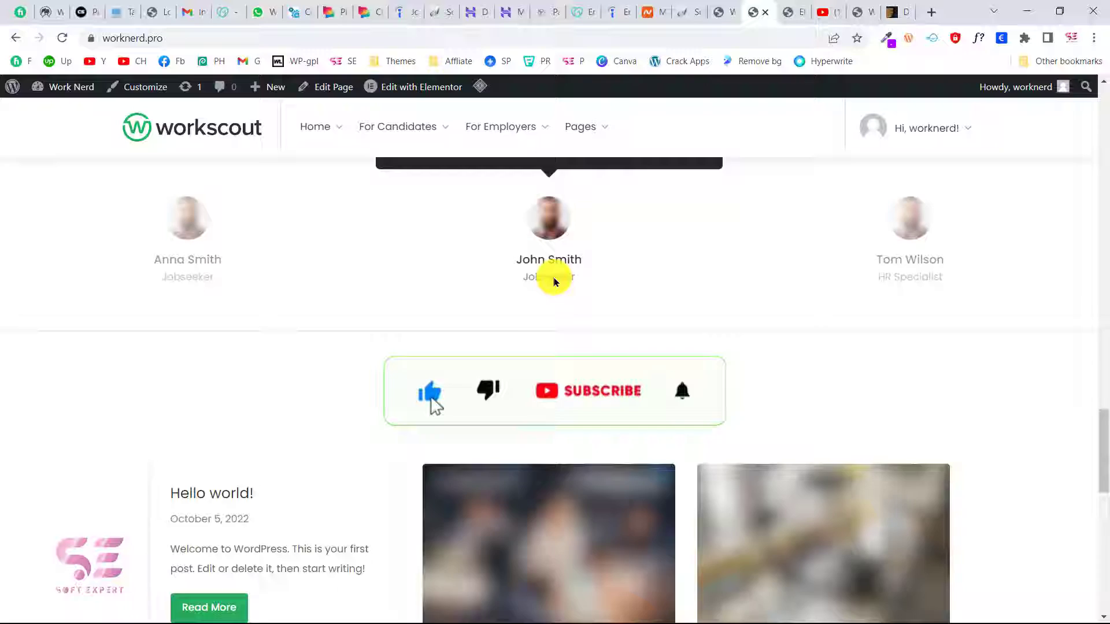
{"action": "scroll", "coordinate": [554, 282], "scroll_direction": "up", "scroll_amount": 20}
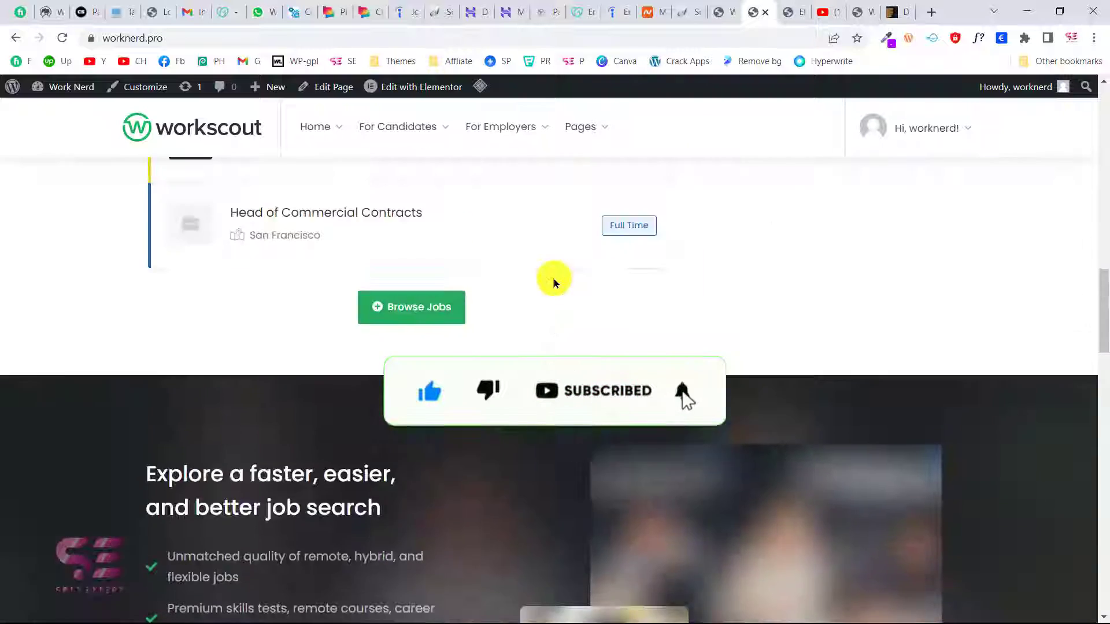